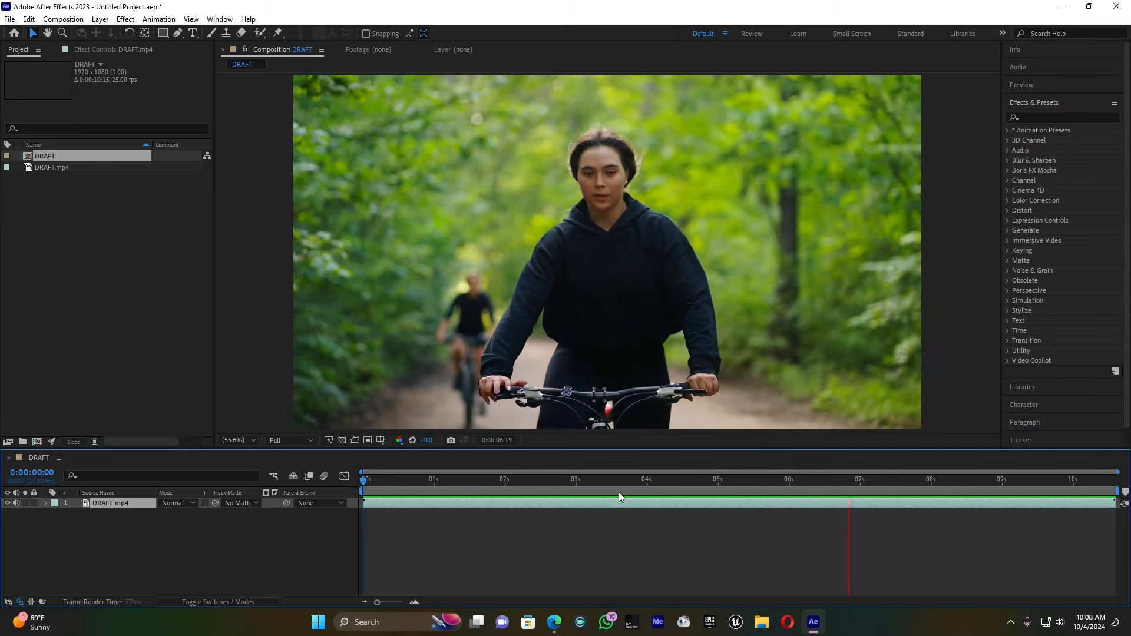
- Pre-compose the DRAFT.mp4 layer as "DRAFT.", moving all attributes into the new composition
drag(710, 479, 359, 487)
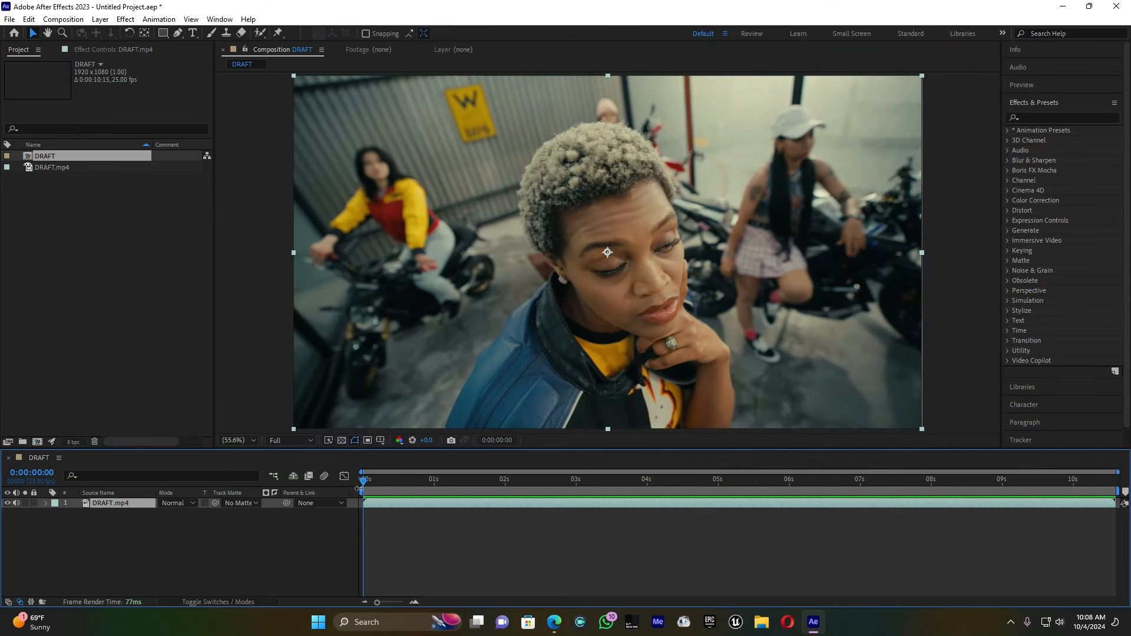
right_click(118, 505)
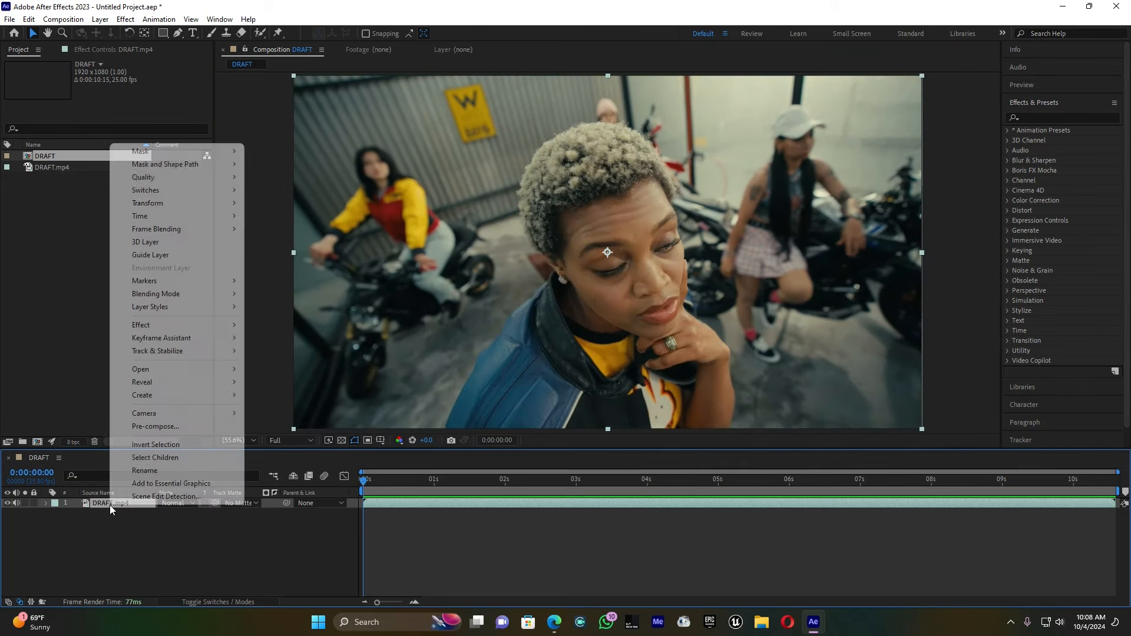
click(158, 422)
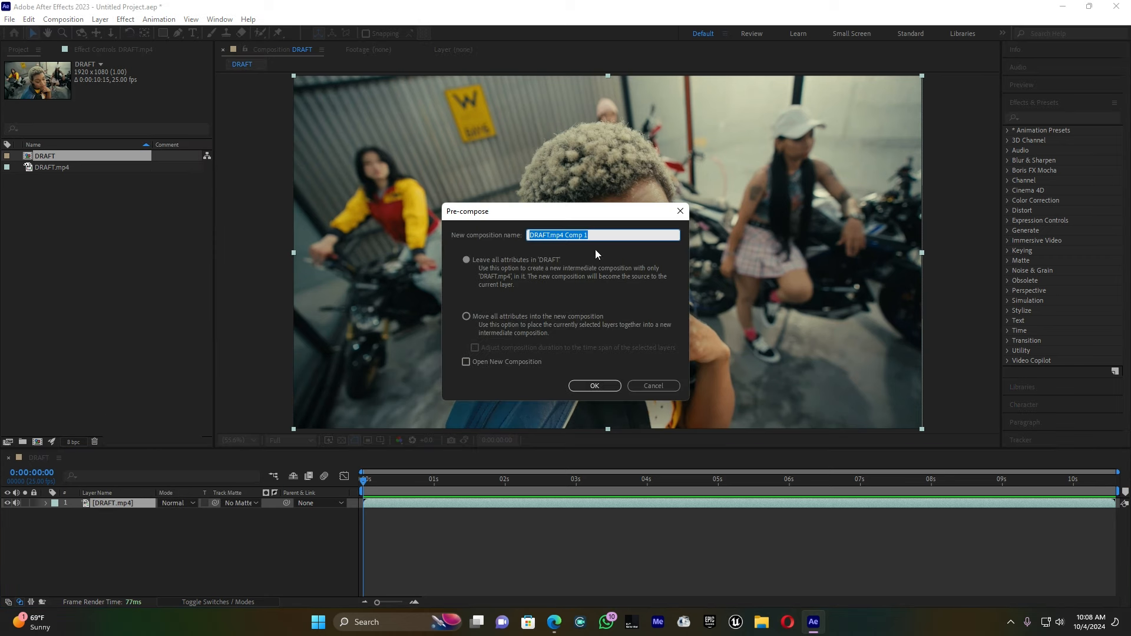
click(612, 235)
drag(612, 235, 550, 240)
key(BackSpace)
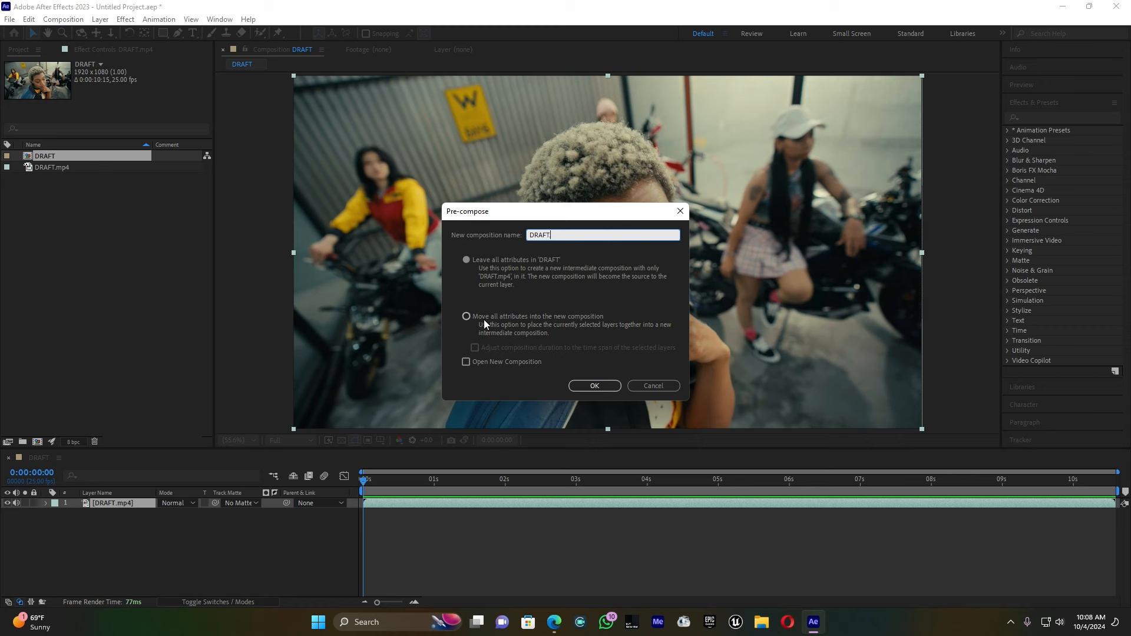
click(466, 316)
click(584, 385)
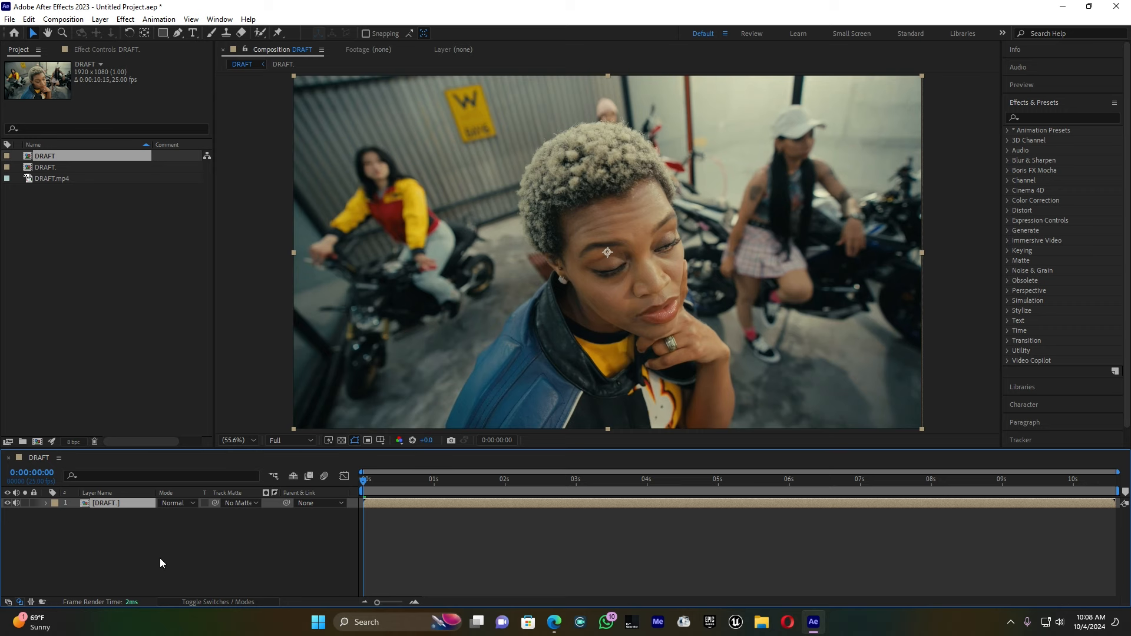
- Split the pre-composed layer at 0:00:05:05, where the cycling shot begins
drag(362, 482, 729, 491)
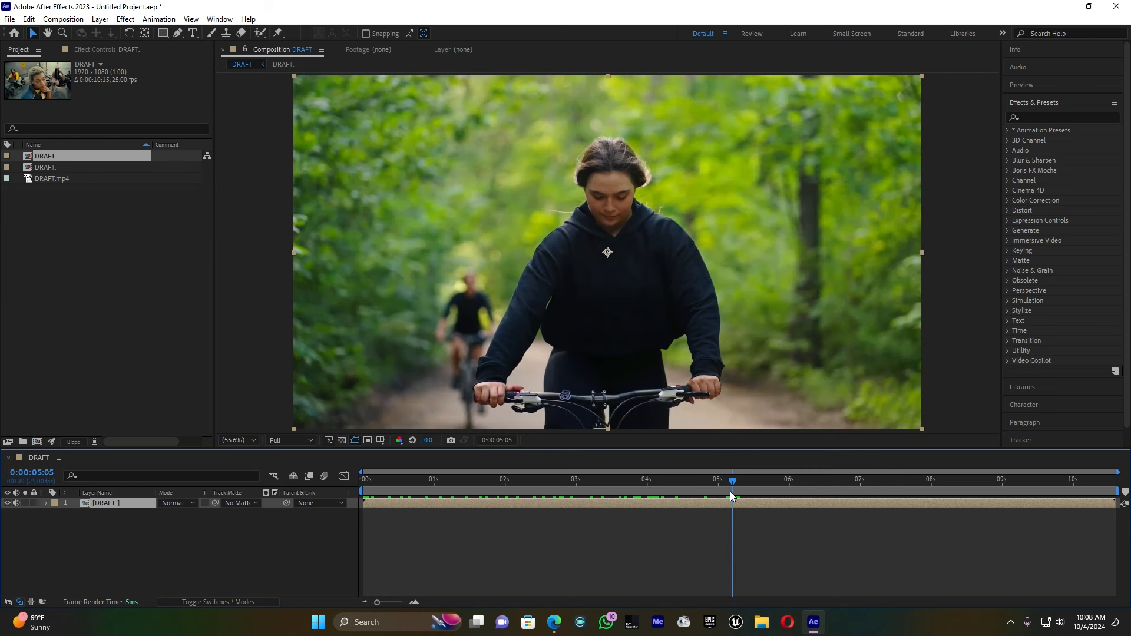
drag(730, 491, 730, 491)
key(ctrl+shift+d)
click(723, 514)
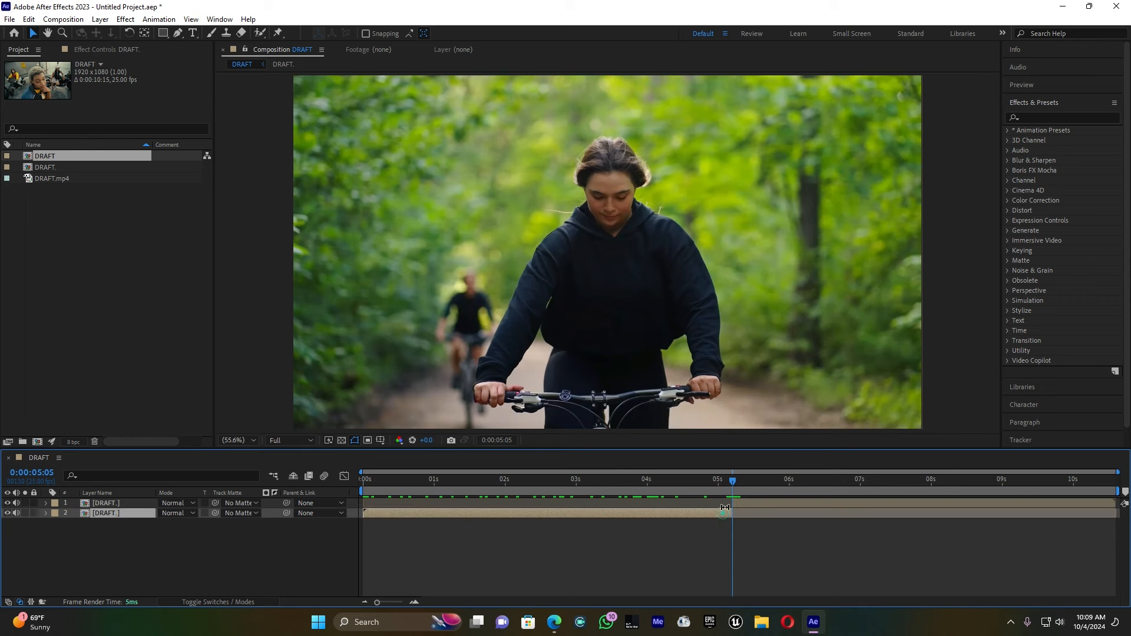
drag(732, 482, 732, 482)
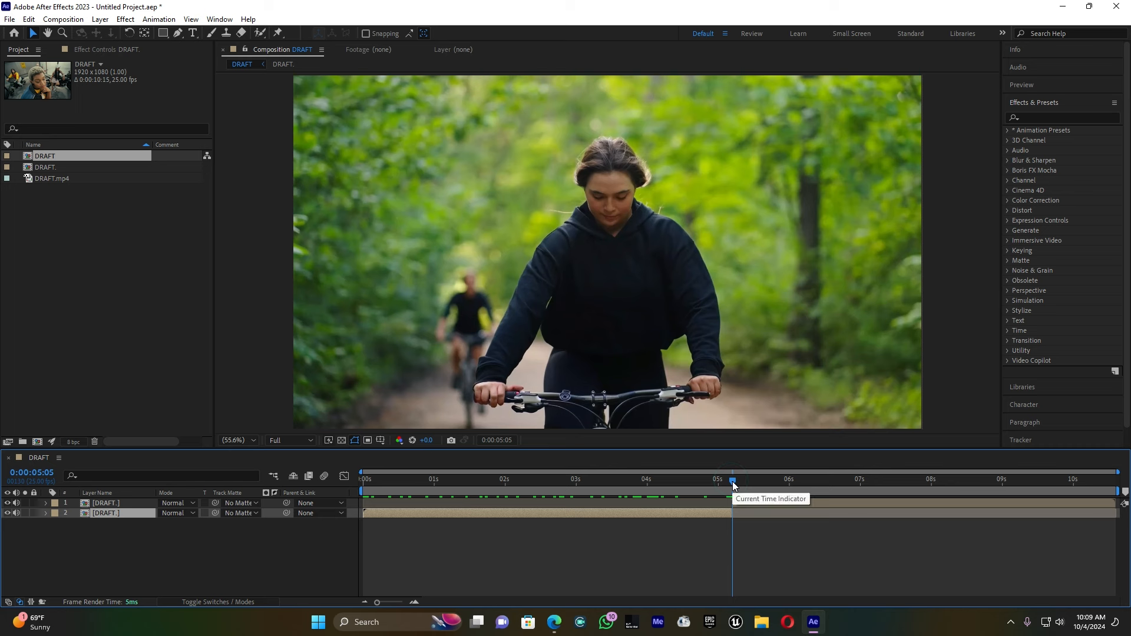
- Duplicate the first clip's layer and rename the lower copy "backgroung 1"
drag(616, 484, 556, 485)
click(130, 517)
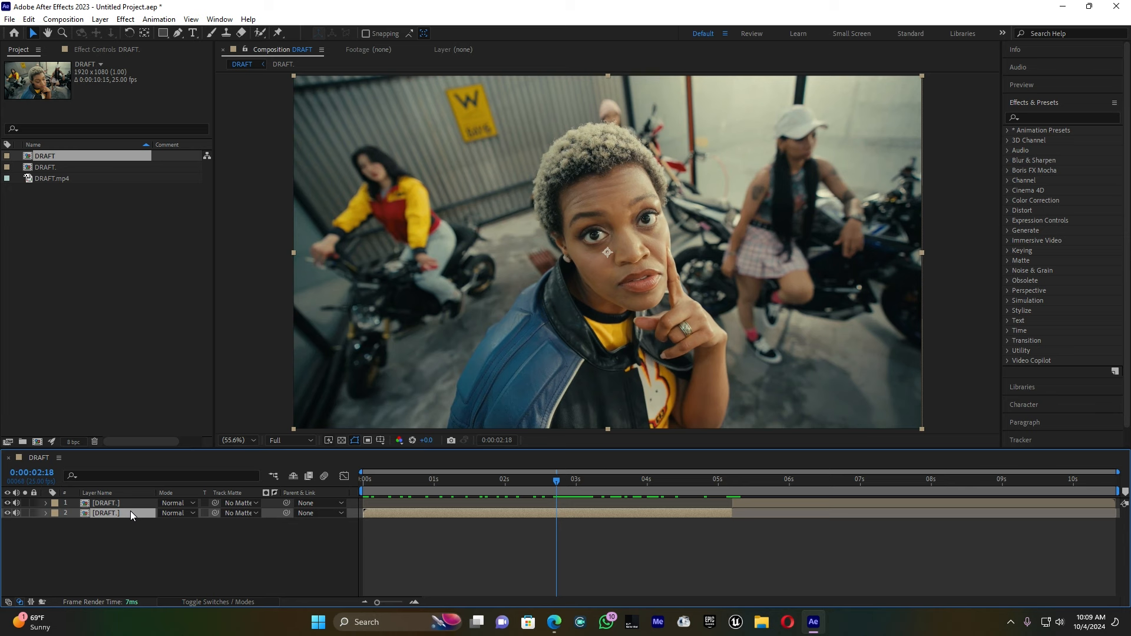
key(ctrl+d)
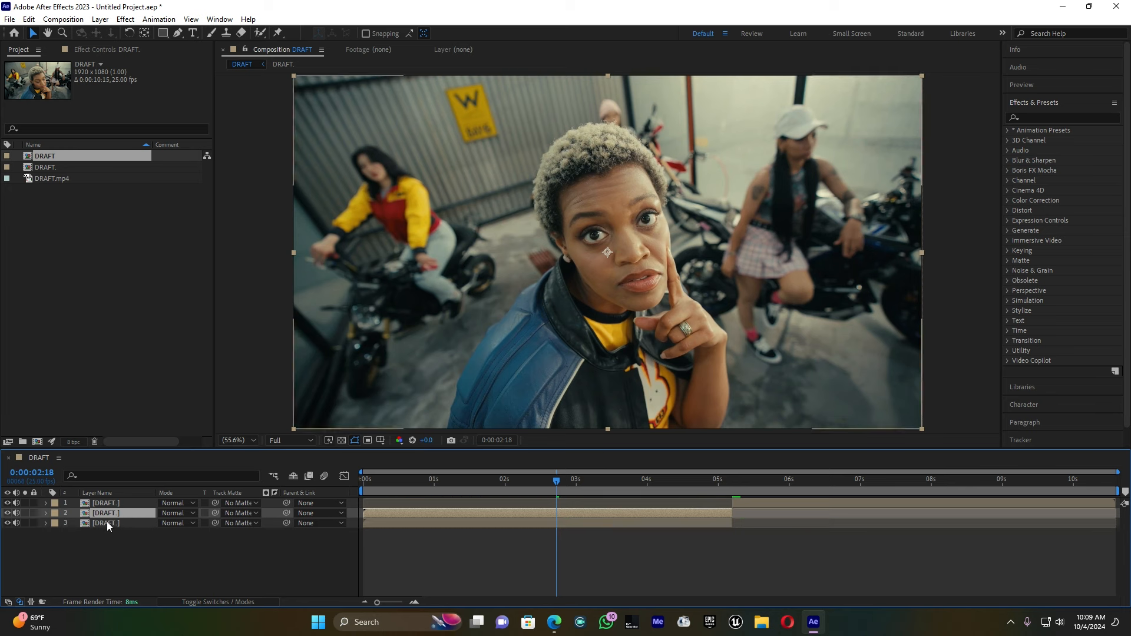
click(107, 522)
right_click(107, 522)
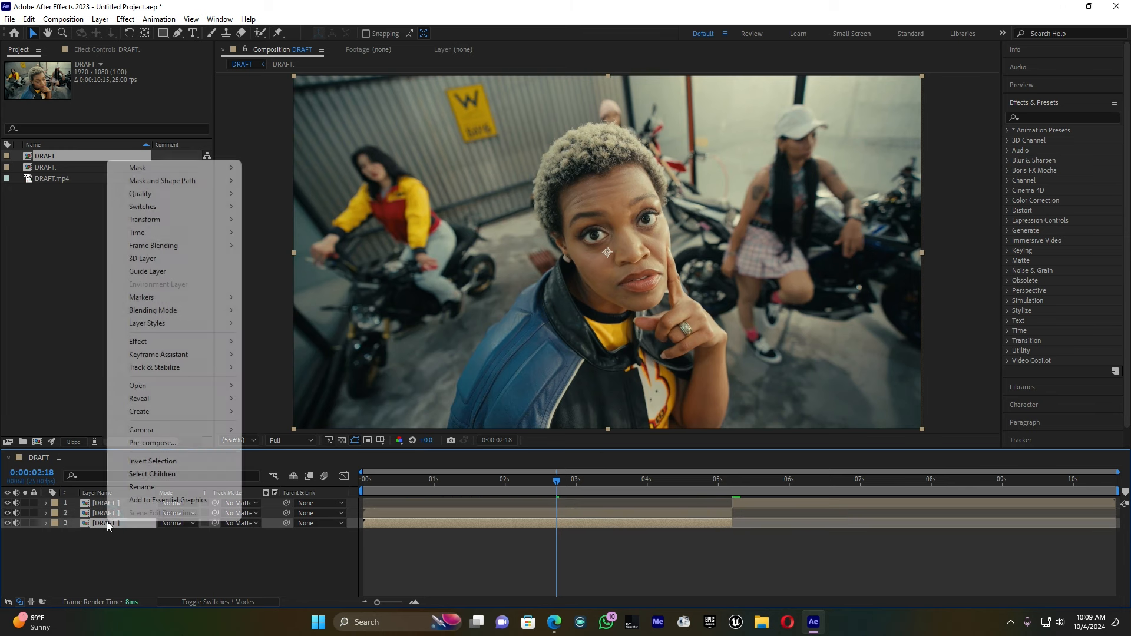
click(157, 492)
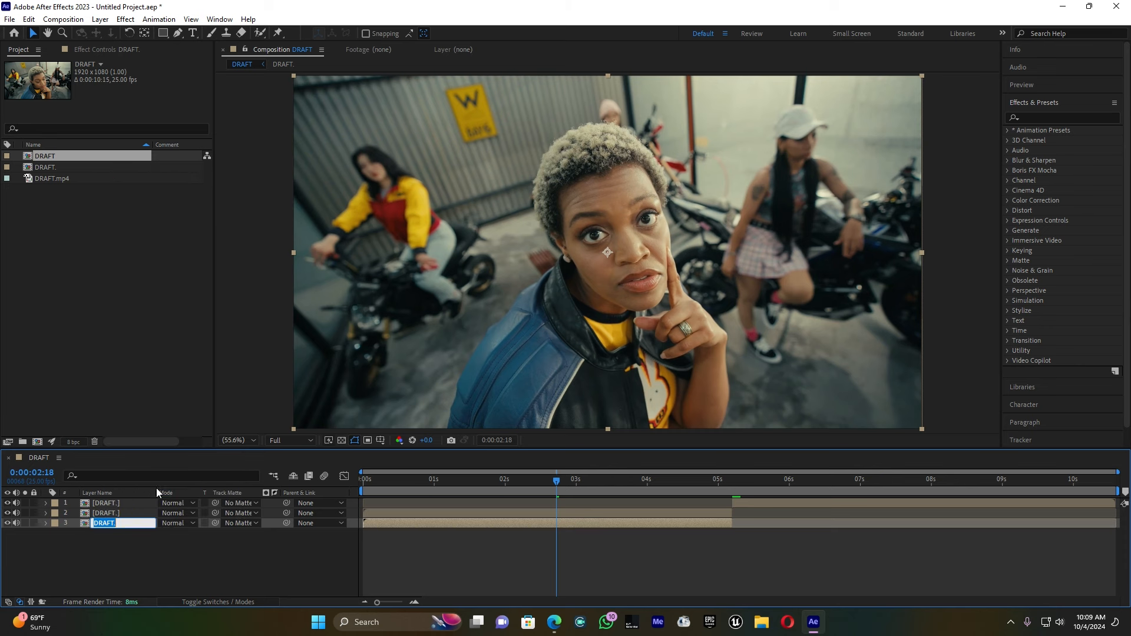
text(backgro)
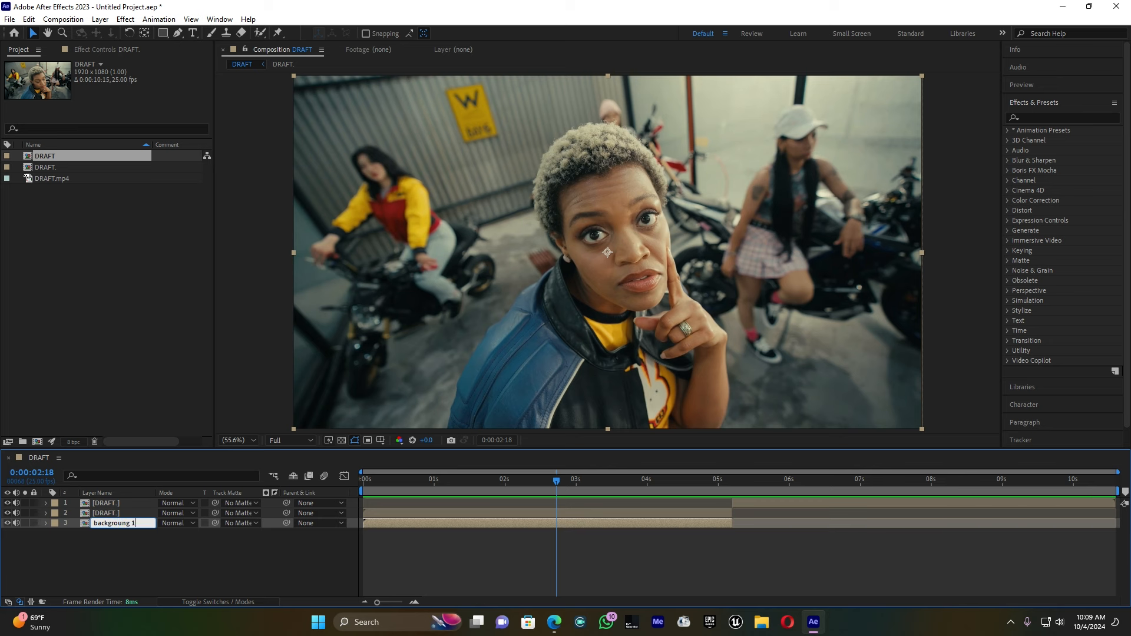
text(ung 1)
click(150, 549)
- Select the woman in the foreground with the Roto Brush on layer 2 at the first frame, including all her hair
drag(468, 479, 357, 480)
click(383, 512)
click(383, 512)
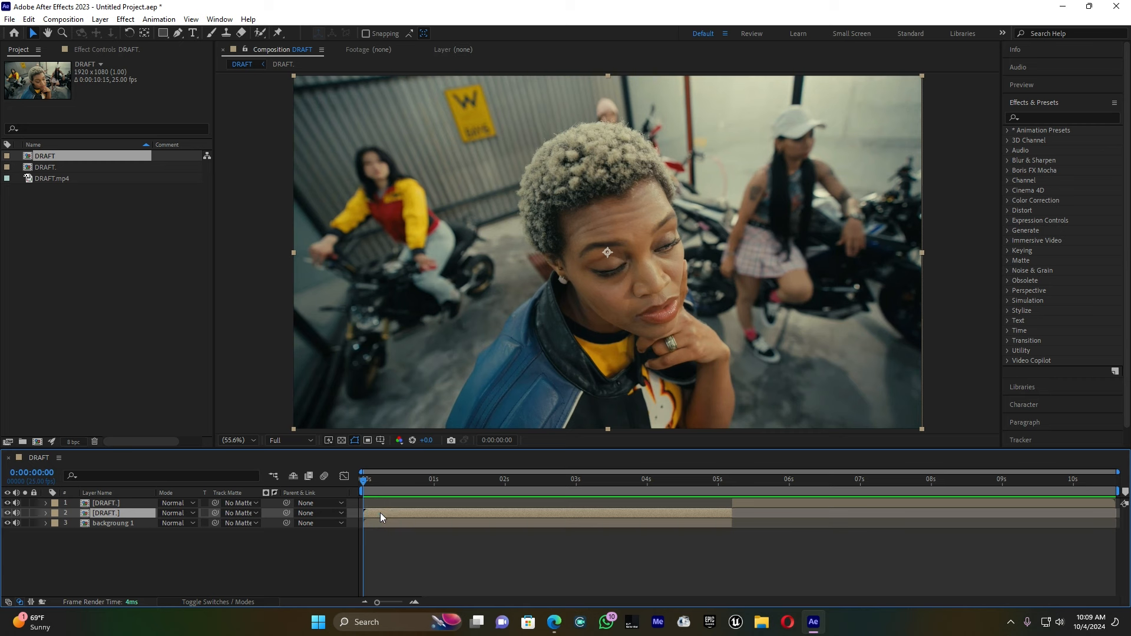
click(260, 32)
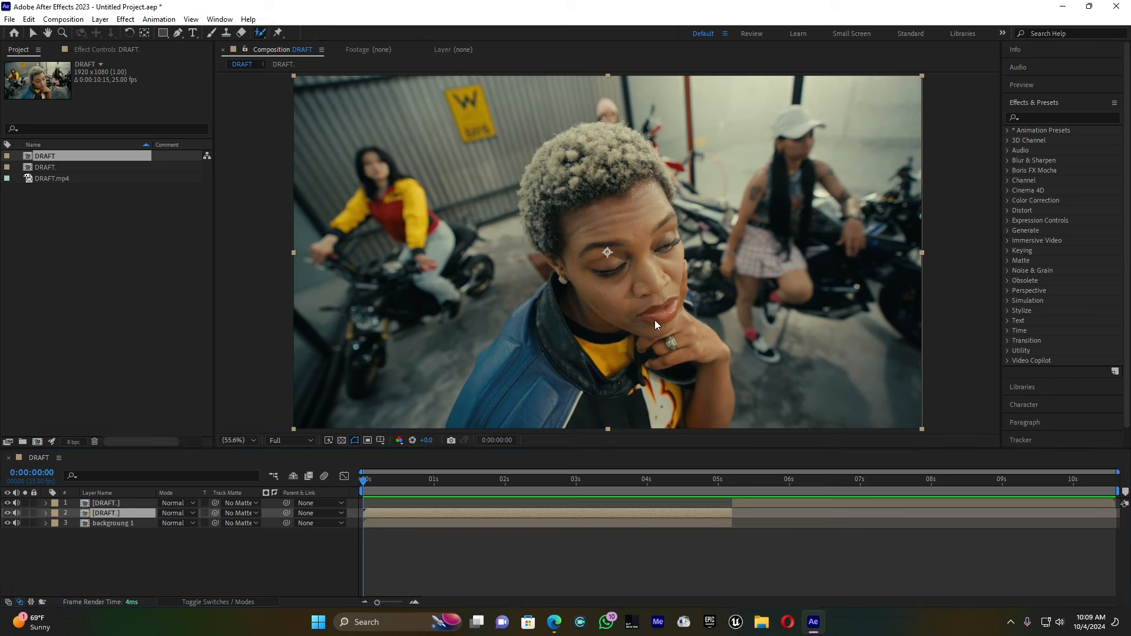
double_click(610, 307)
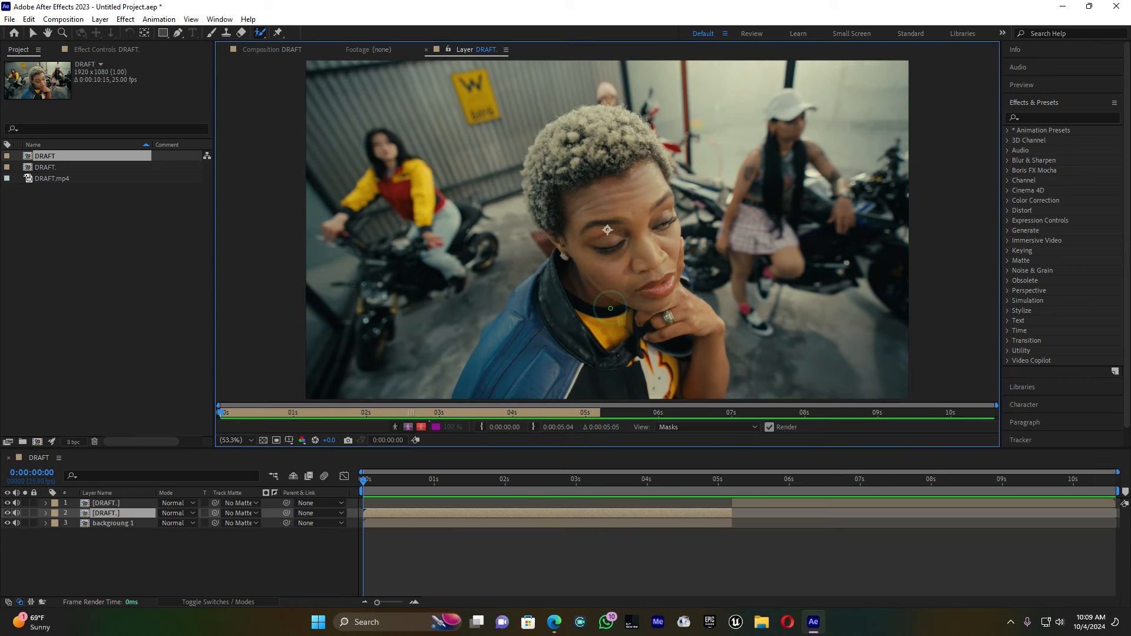
mouse_move(467, 394)
mouse_down()
mouse_move(589, 273)
mouse_move(575, 198)
mouse_move(595, 162)
mouse_move(625, 170)
mouse_move(666, 374)
mouse_up()
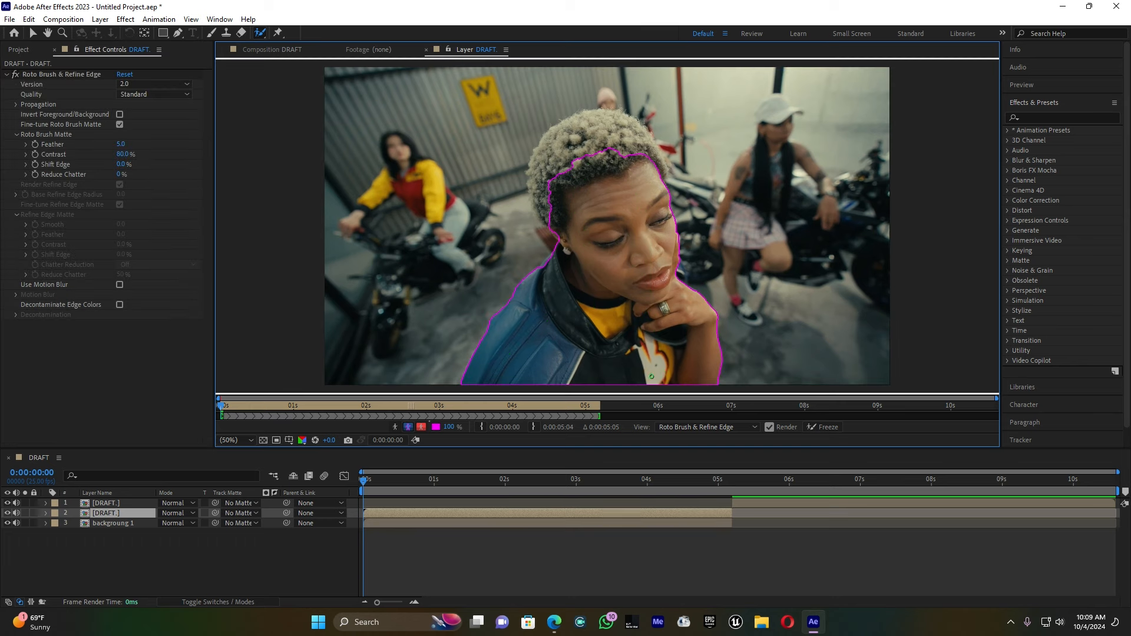
mouse_move(552, 216)
mouse_down()
mouse_move(548, 151)
mouse_move(575, 128)
mouse_move(620, 134)
mouse_move(650, 184)
mouse_up()
mouse_move(641, 130)
mouse_down()
mouse_move(660, 185)
mouse_move(658, 174)
mouse_up()
drag(661, 172, 660, 174)
drag(554, 223, 533, 183)
- Propagate the Roto Brush selection through the clip and freeze it
key(space)
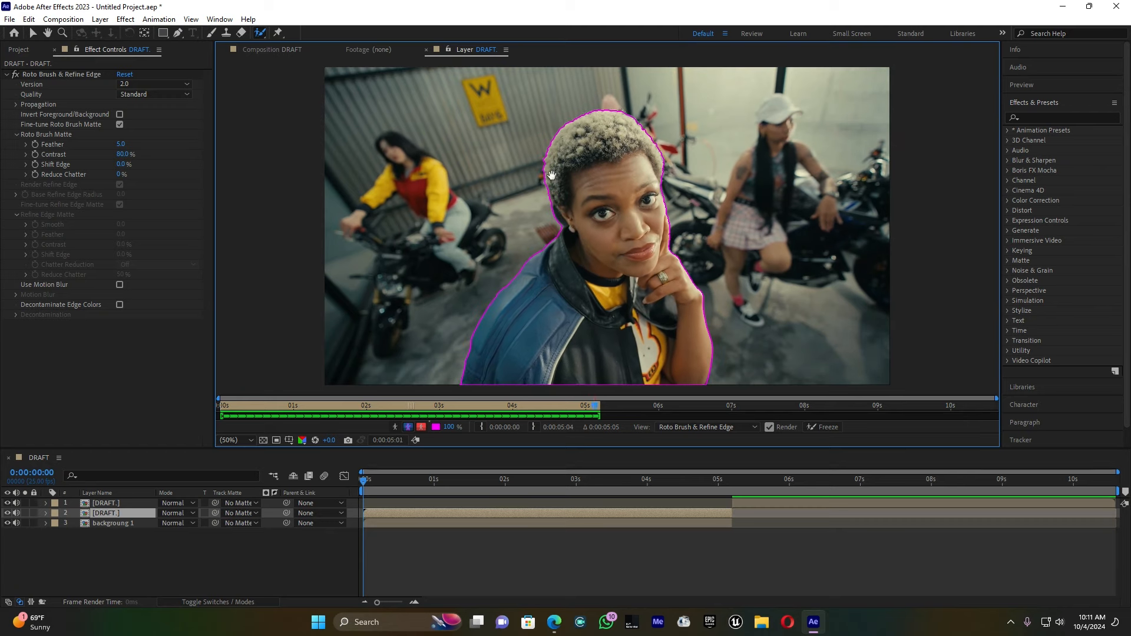
key(space)
drag(387, 480, 347, 482)
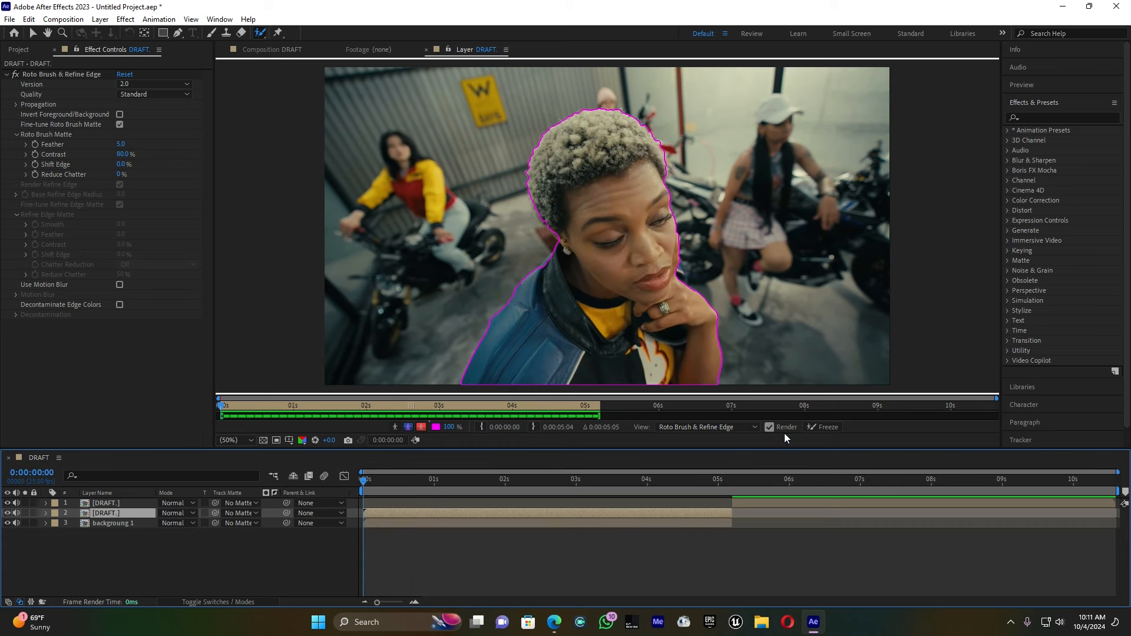
click(814, 426)
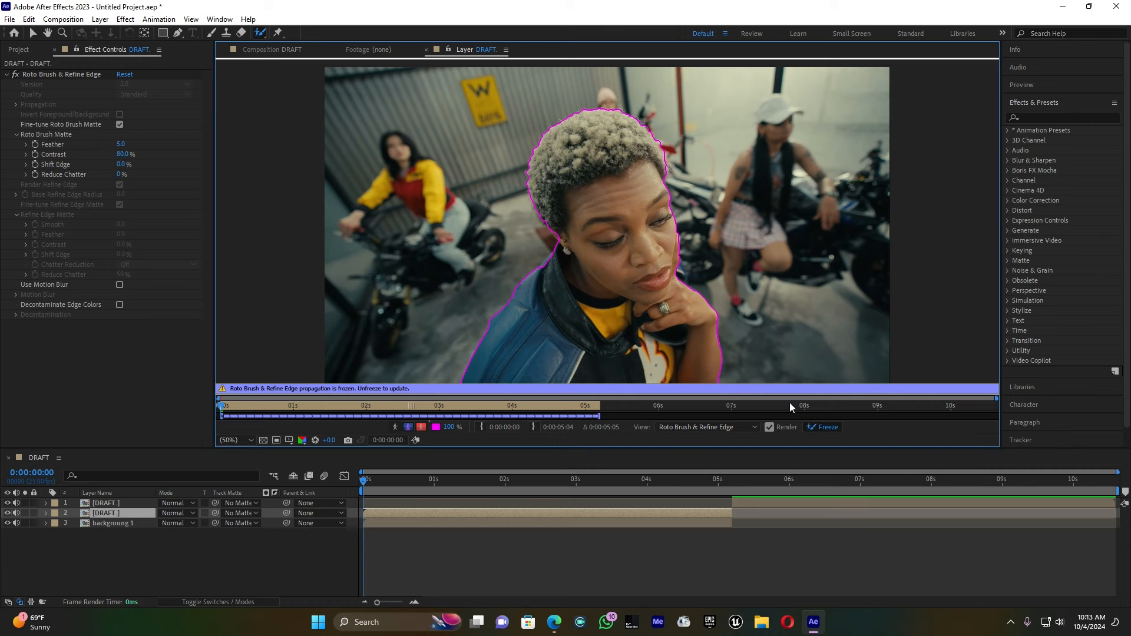
mouse_move(367, 480)
mouse_down()
mouse_move(463, 483)
mouse_move(363, 487)
mouse_up()
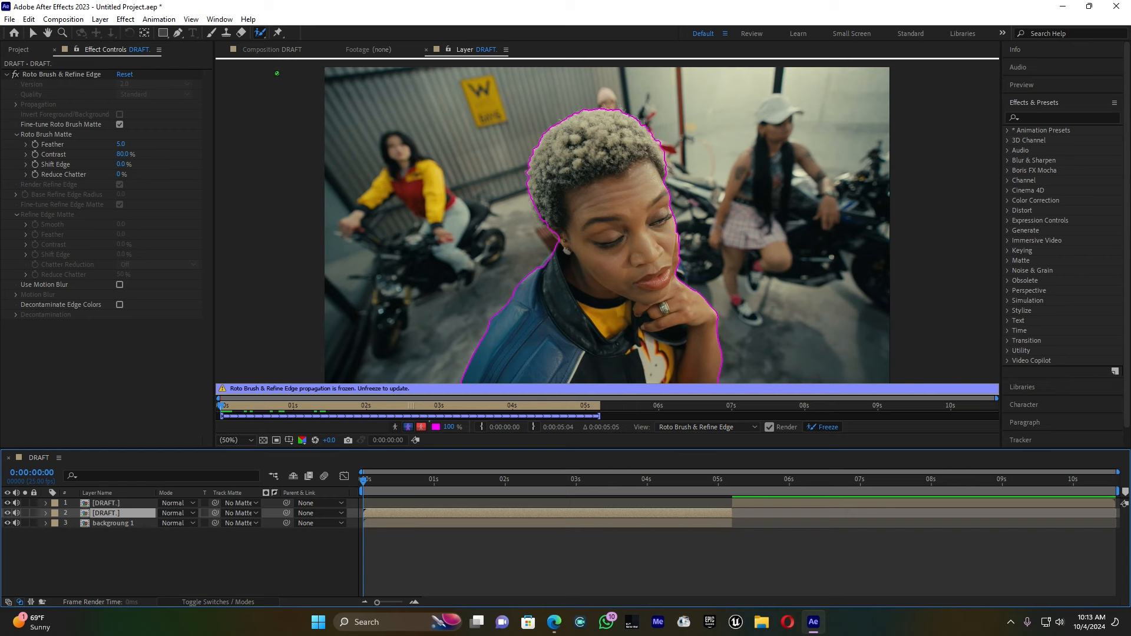
- Return to the DRAFT composition and toggle the background layer's visibility to check the cutout
click(285, 51)
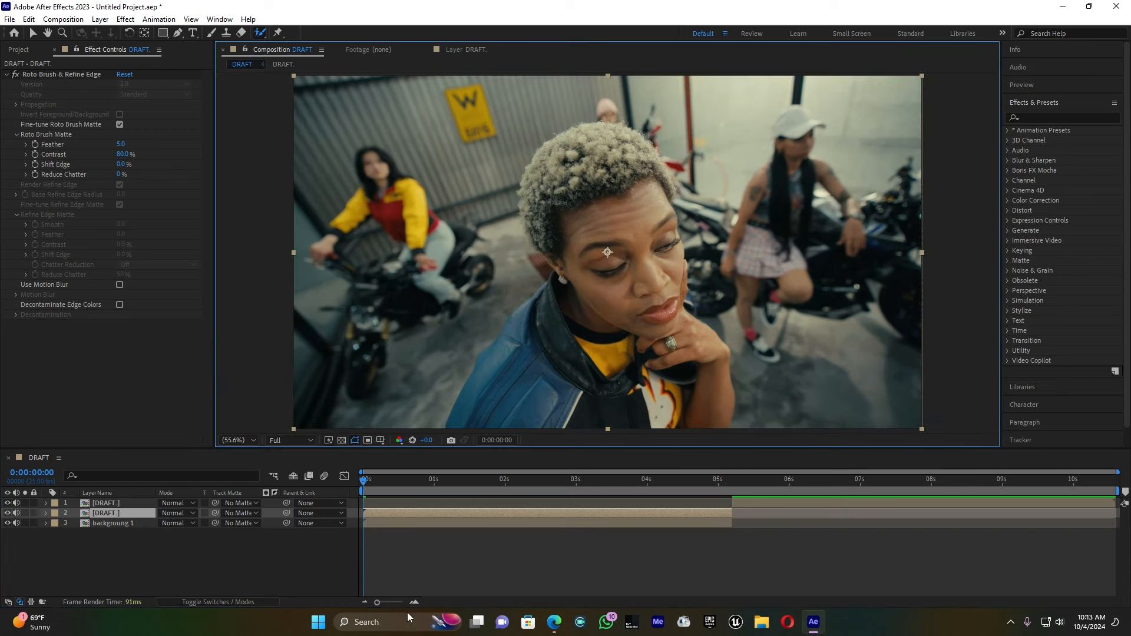
click(7, 523)
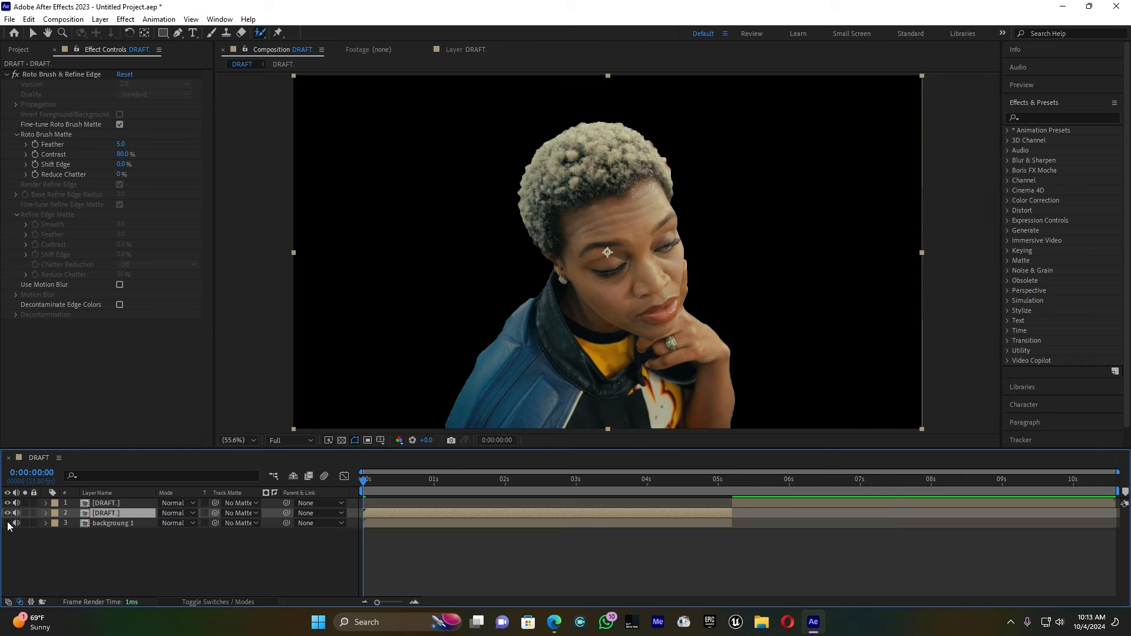
click(8, 523)
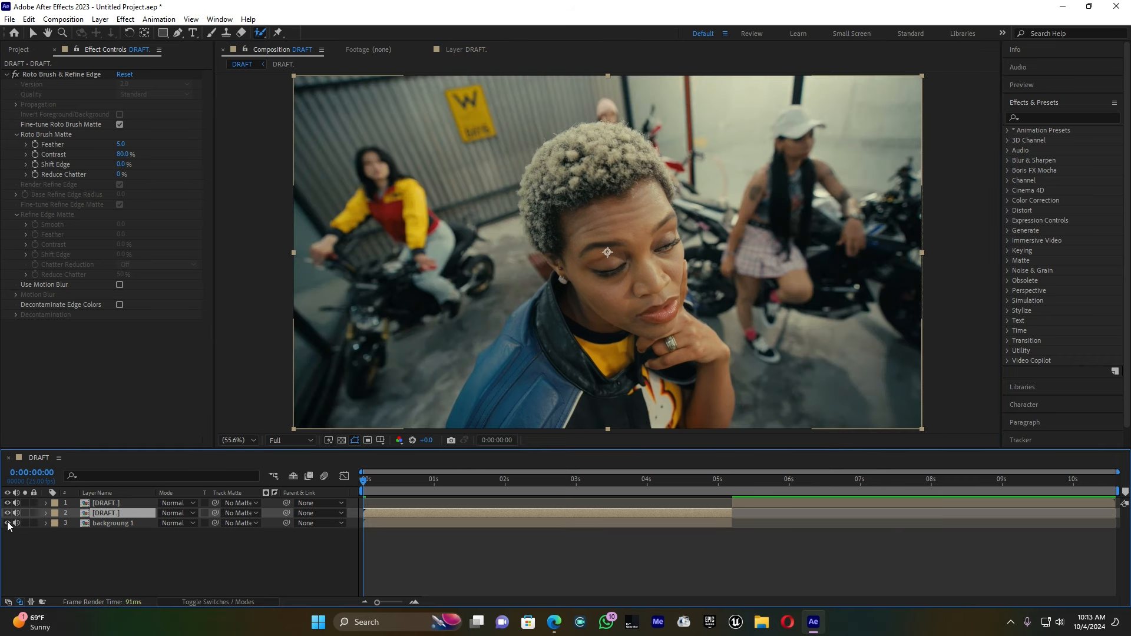
- Apply the Motion Tile effect to the "backgroung 1" layer
click(400, 524)
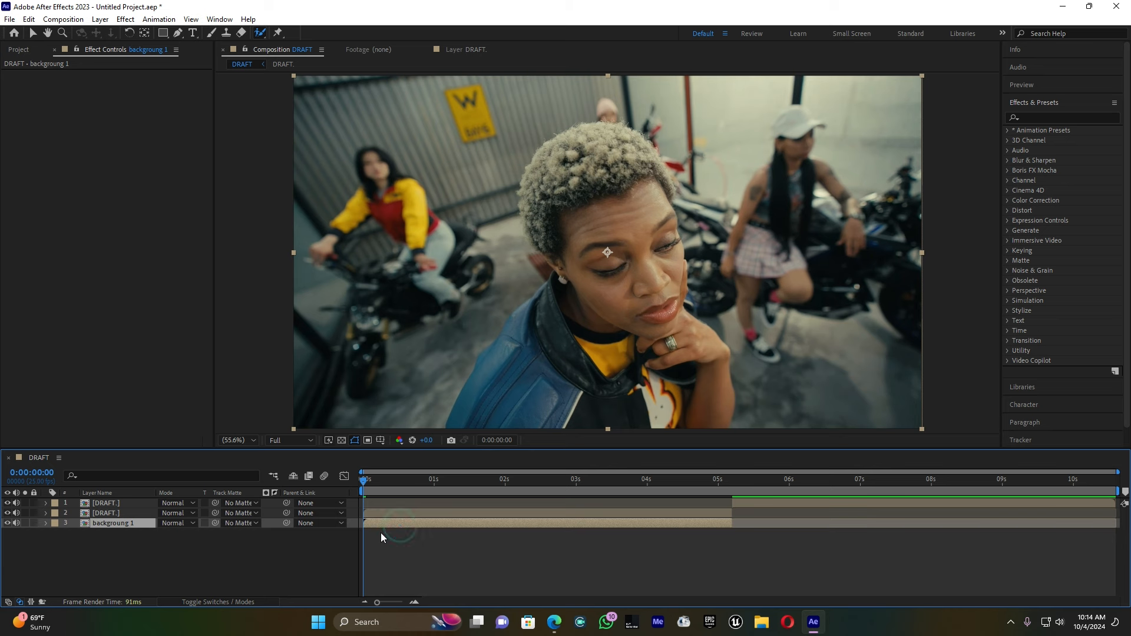
click(1036, 118)
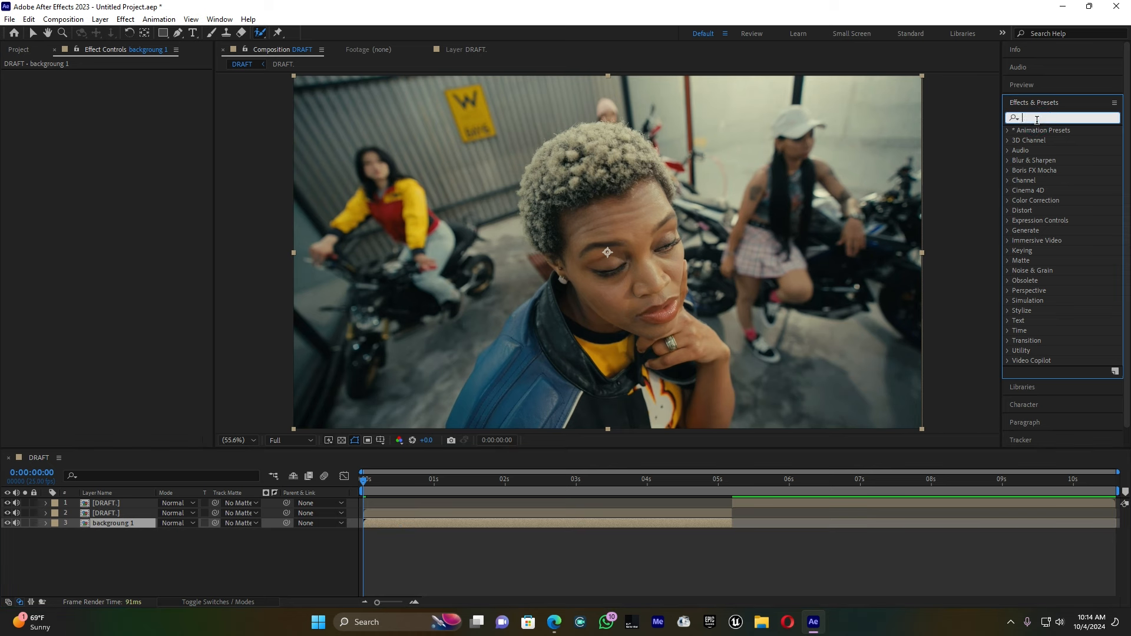
text(motion)
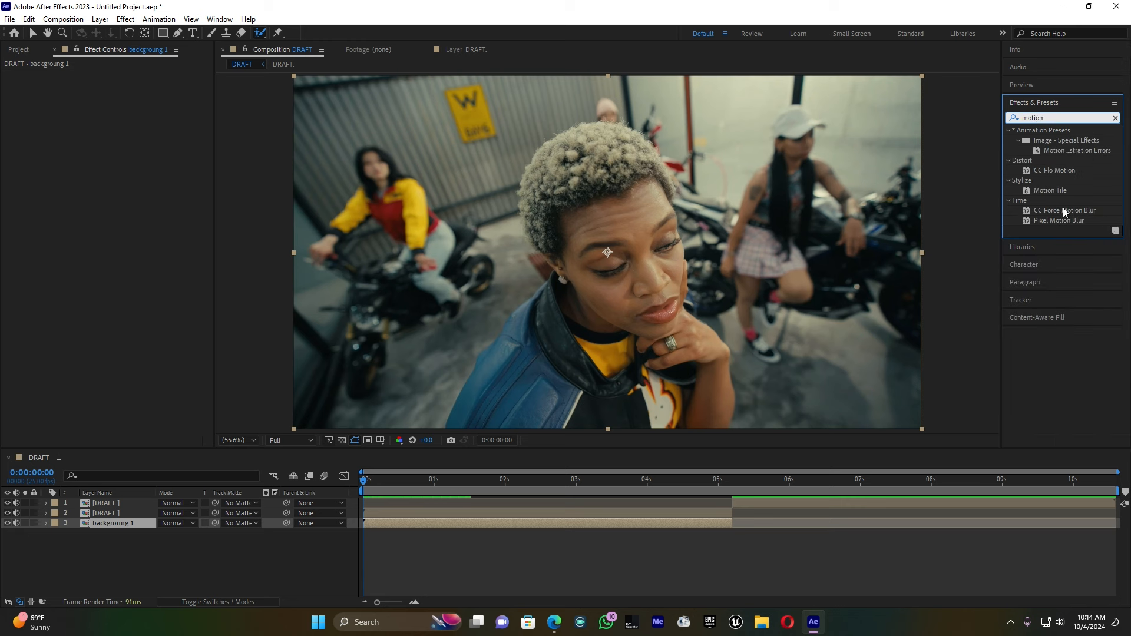
drag(1054, 190, 399, 520)
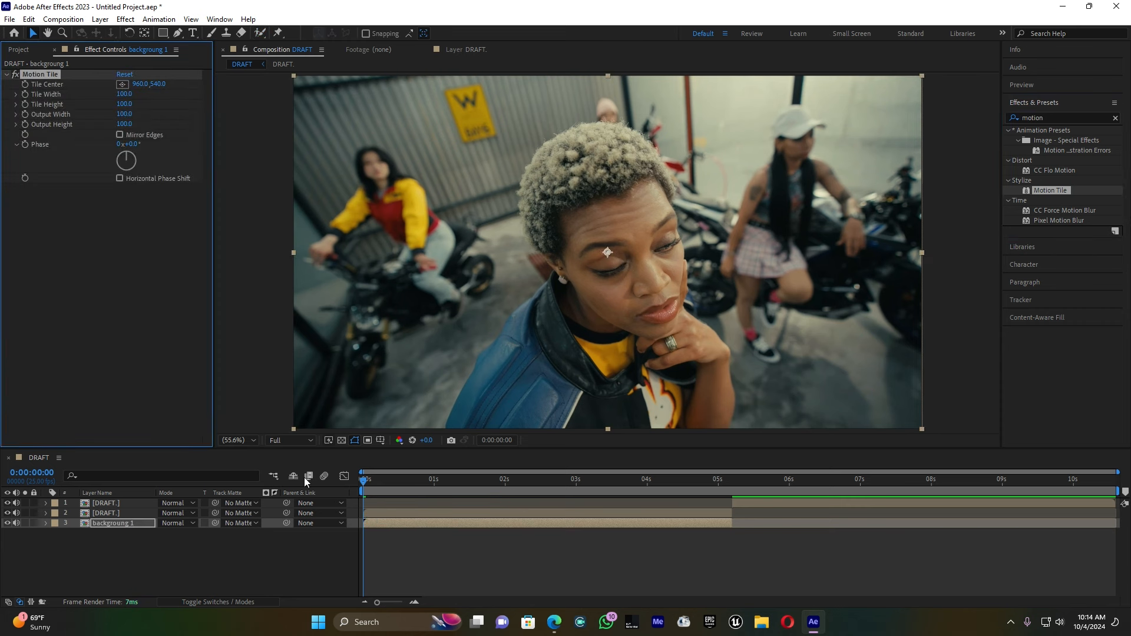
drag(373, 477, 392, 478)
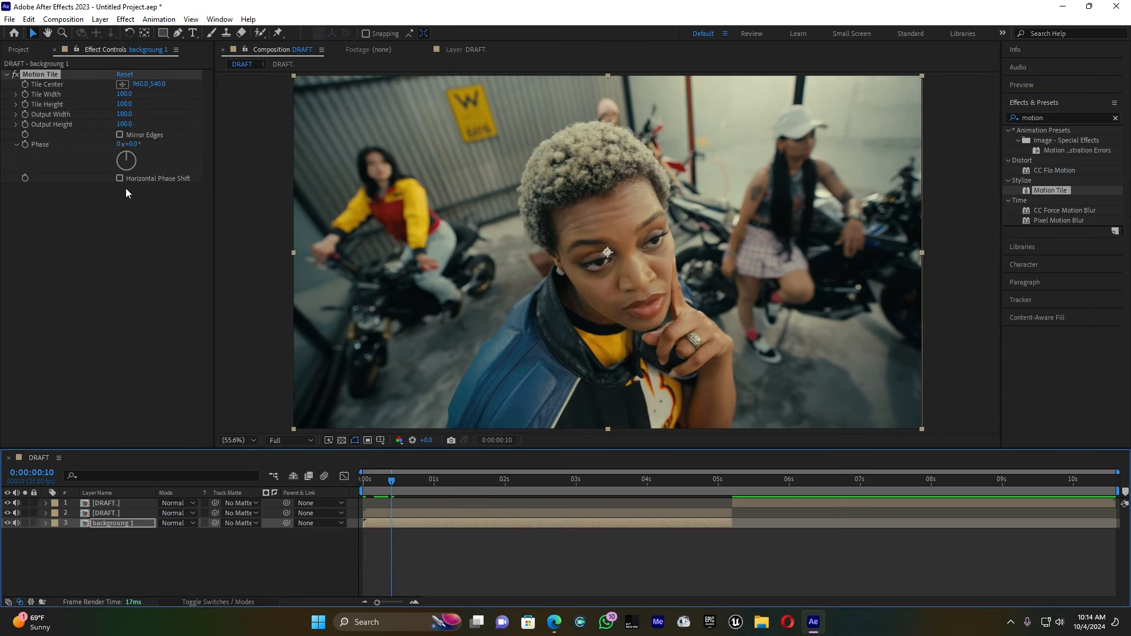
- Set Motion Tile's Output Width to 580 and enable Mirror Edges
click(124, 115)
click(123, 115)
text(580)
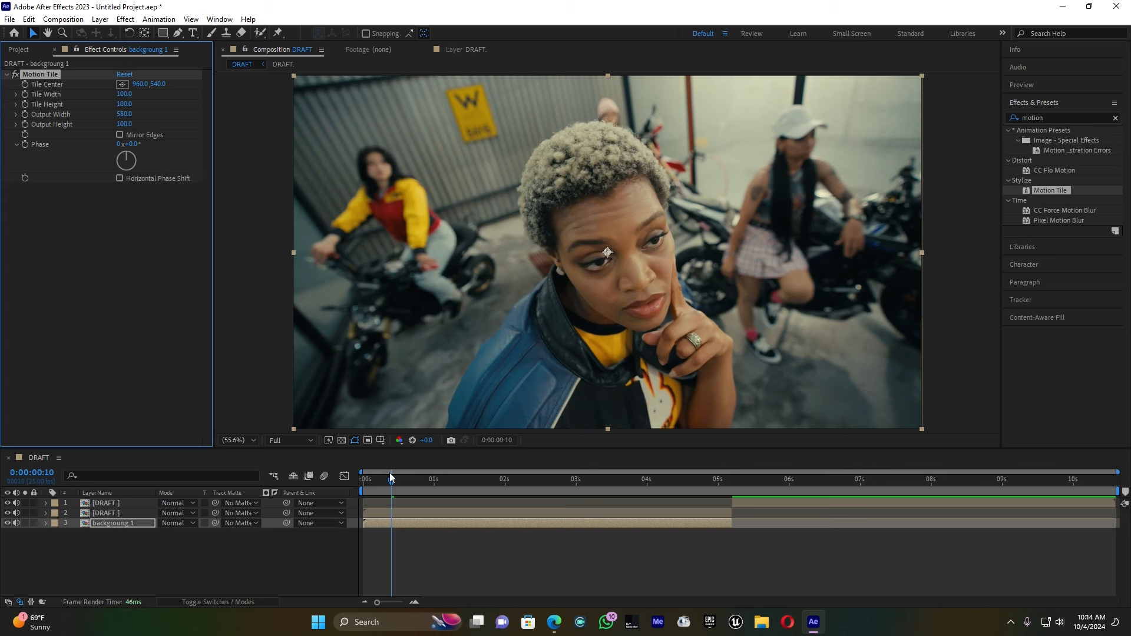
drag(392, 478, 406, 481)
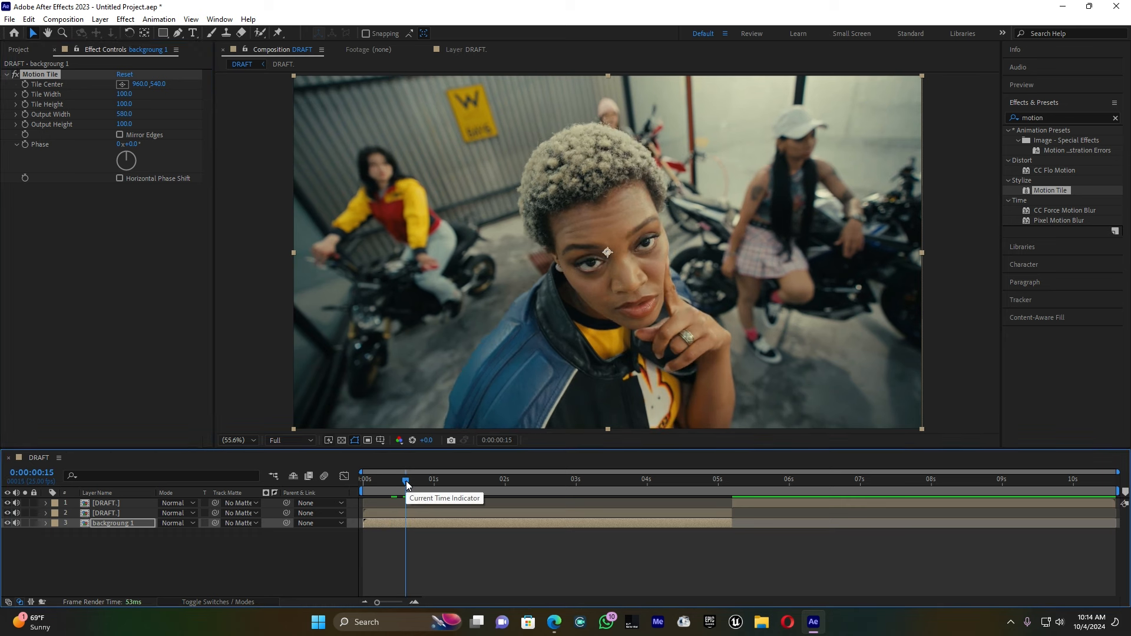
click(120, 135)
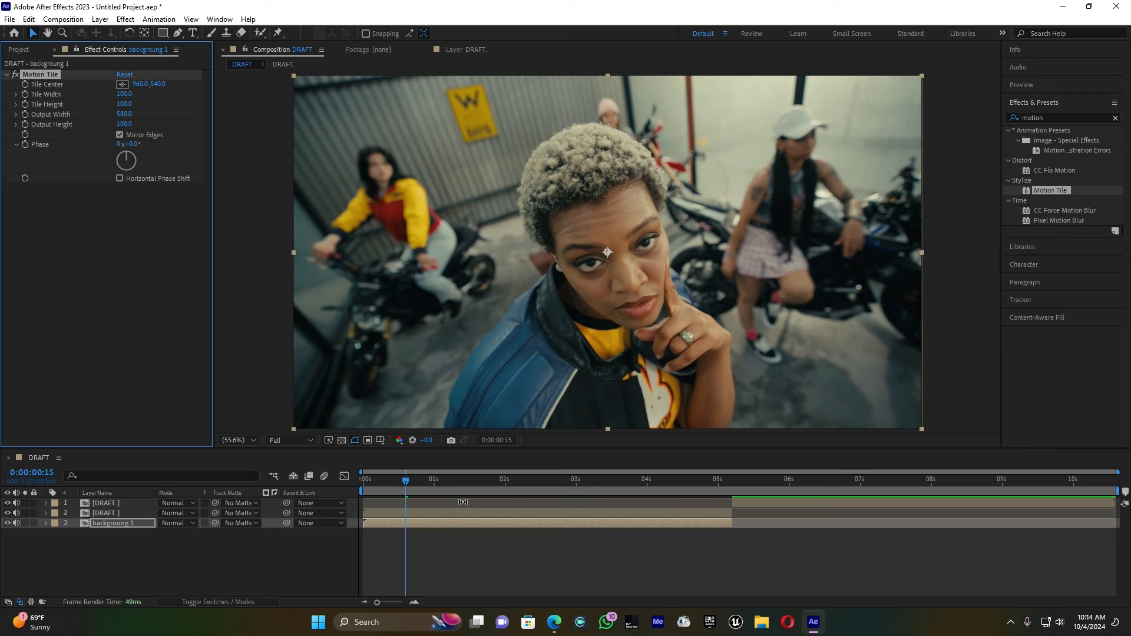
- Add a Position keyframe to the "backgroung 1" layer at 0:00:03:19, keeping its position at 960, 540
drag(407, 478, 632, 487)
click(638, 525)
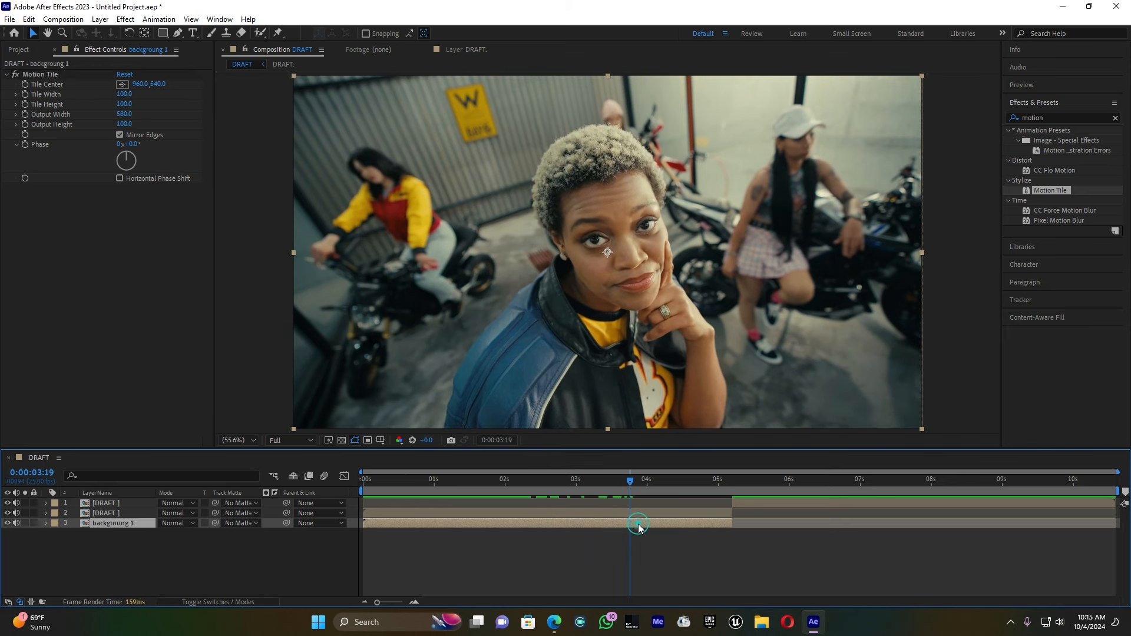
key(p)
mouse_move(168, 533)
mouse_down()
mouse_move(265, 534)
mouse_move(180, 527)
mouse_up()
key(ctrl+z)
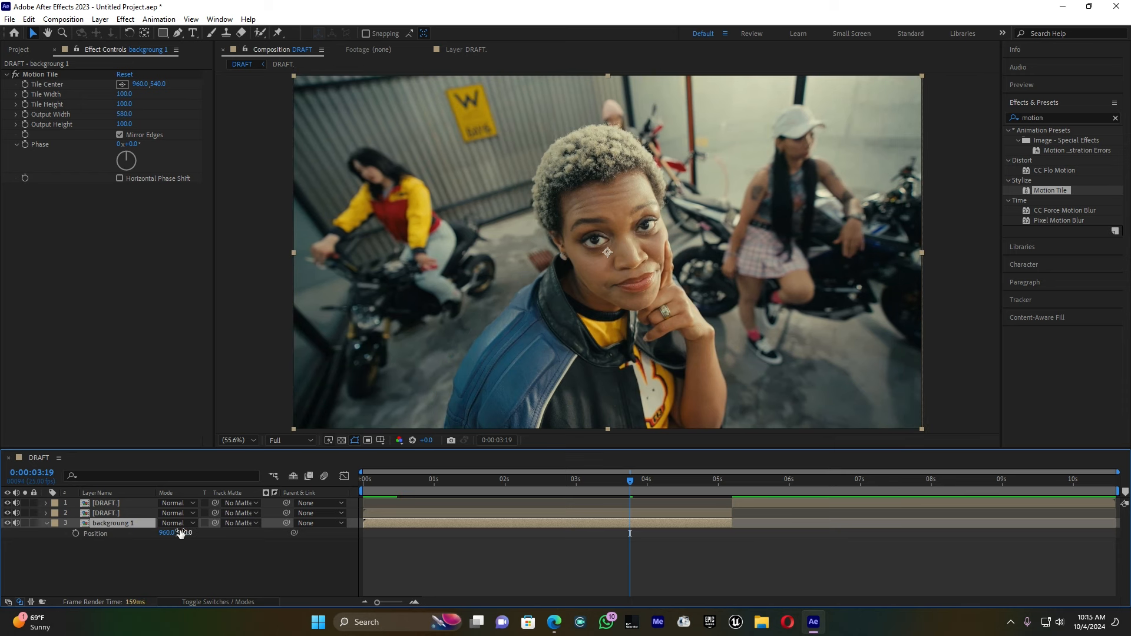
click(75, 533)
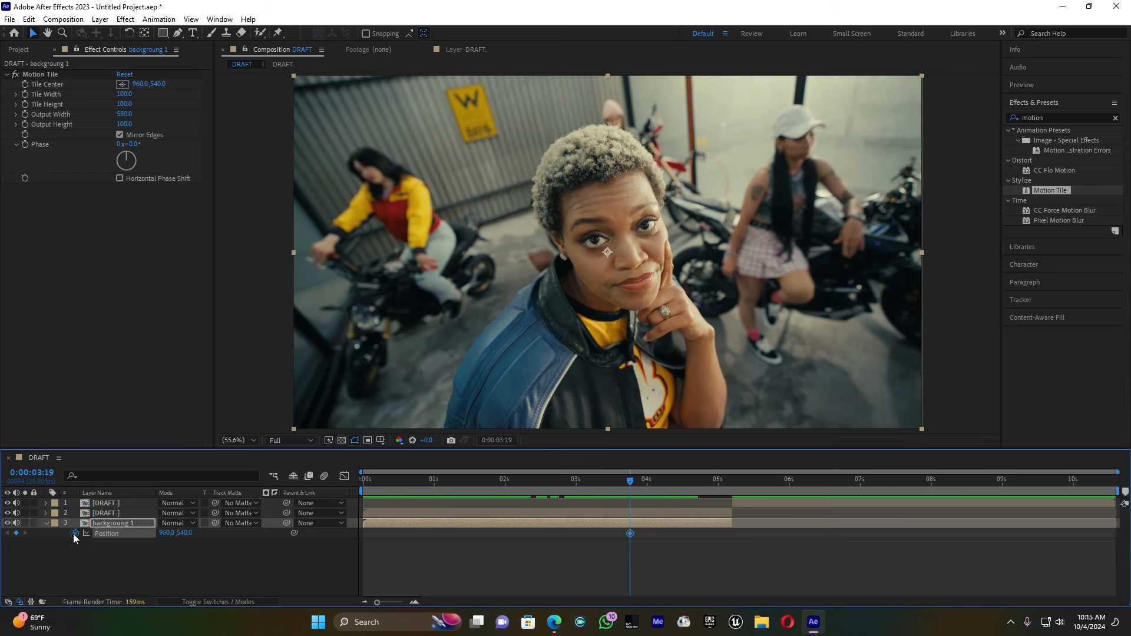
- Keyframe the "backgroung 1" layer's Position at 0:00:05:04, shifting it horizontally to -820, 540
drag(698, 489, 730, 487)
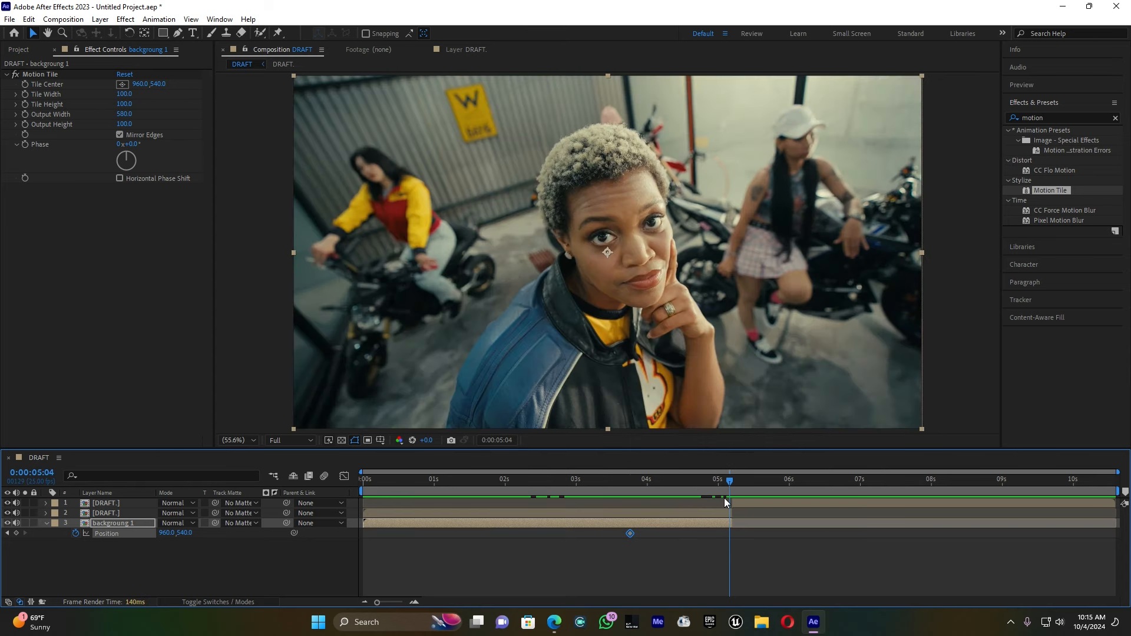
click(711, 521)
drag(170, 534, 16, 532)
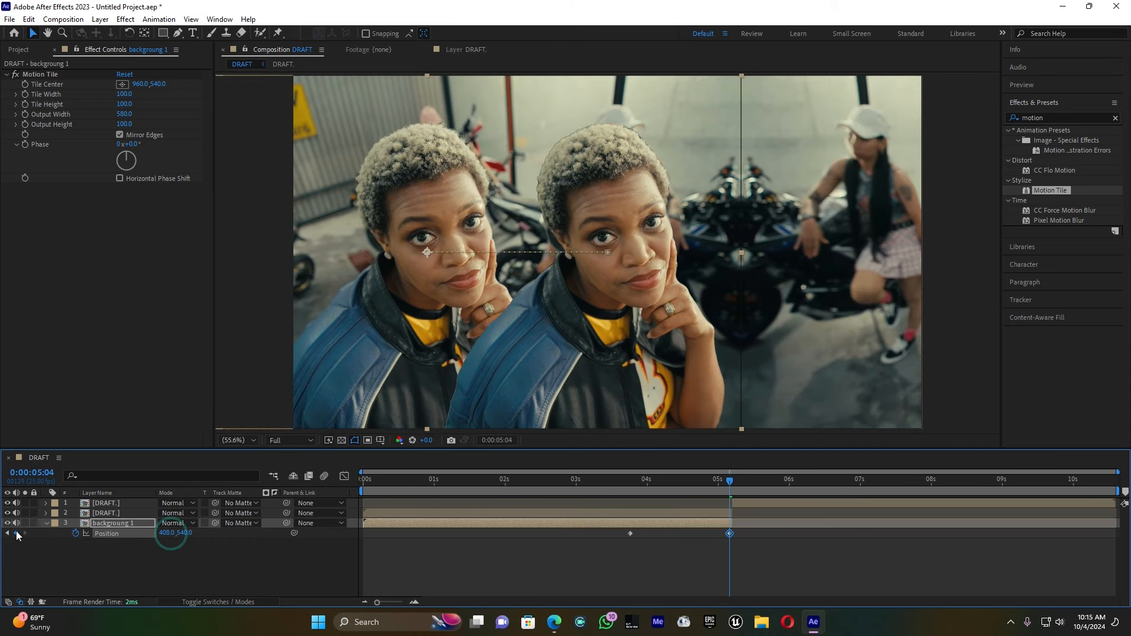
drag(166, 532, 2, 541)
drag(167, 533, 2, 541)
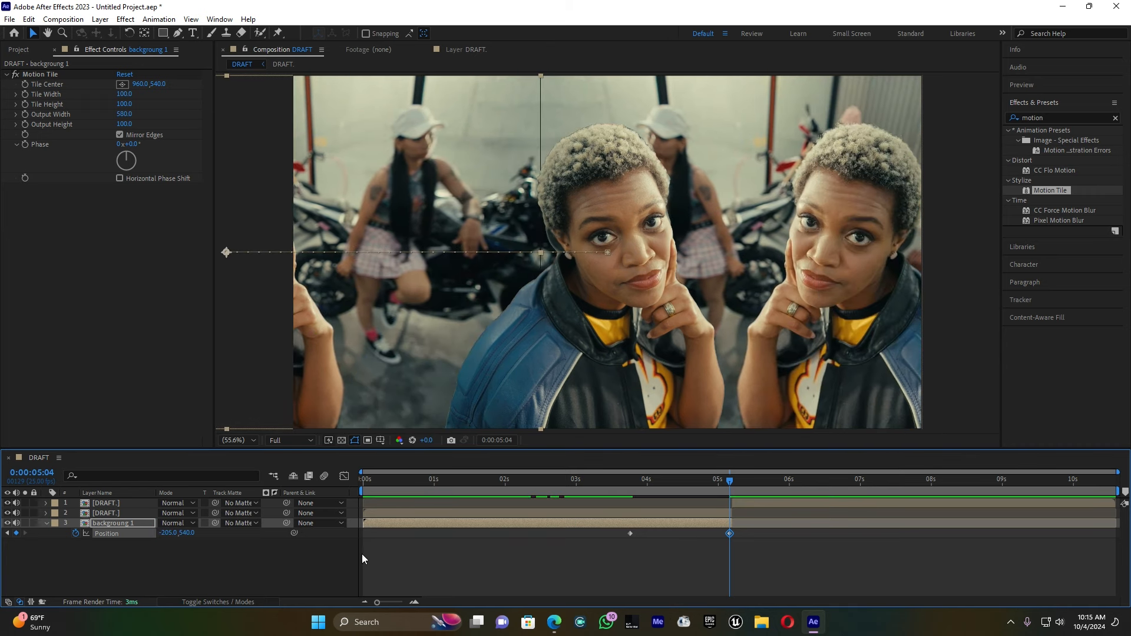
drag(166, 532, 8, 546)
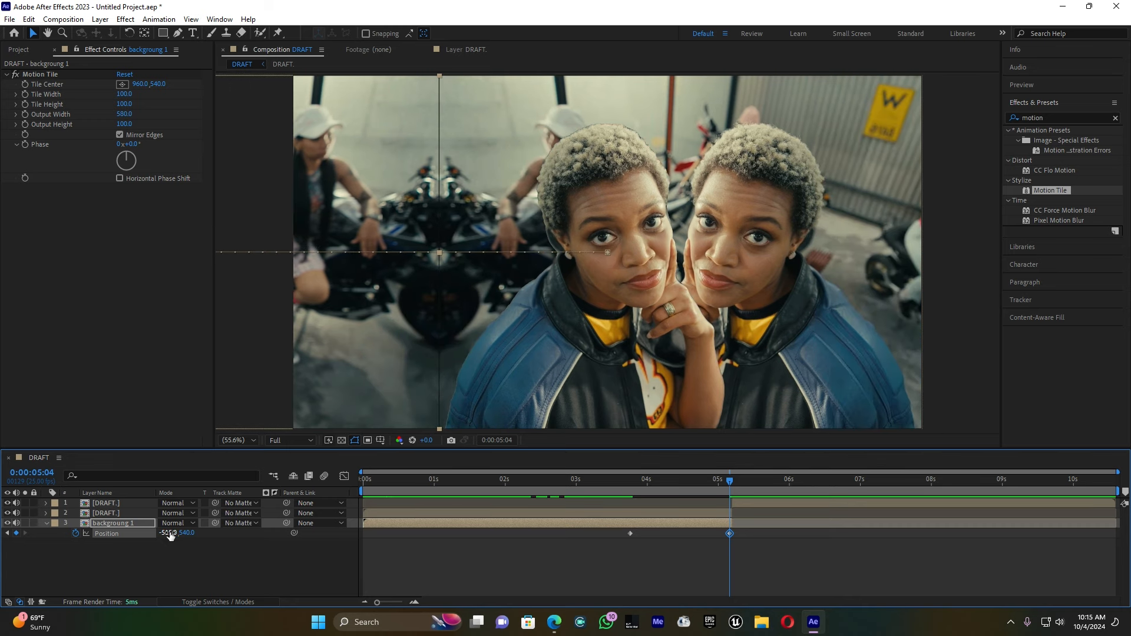
drag(168, 533, 139, 535)
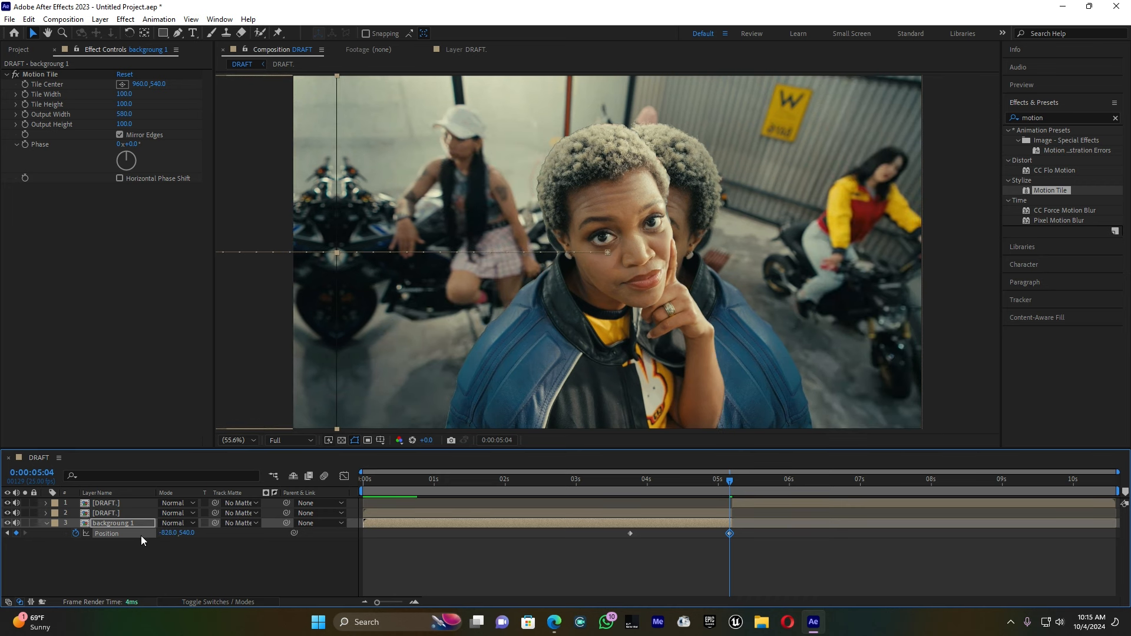
- Disable Motion Tile's Mirror Edges and set the "backgroung 1" layer's Position to -2879, 540 at 0:00:05:04
click(118, 134)
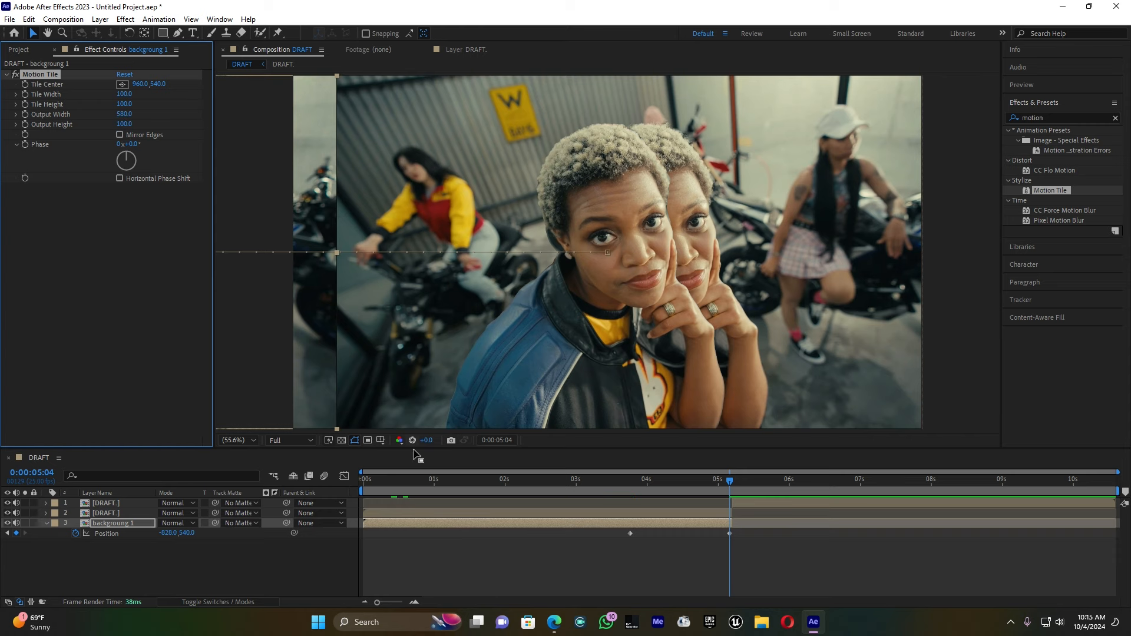
drag(168, 532, 33, 537)
drag(172, 533, 26, 536)
drag(170, 533, 18, 533)
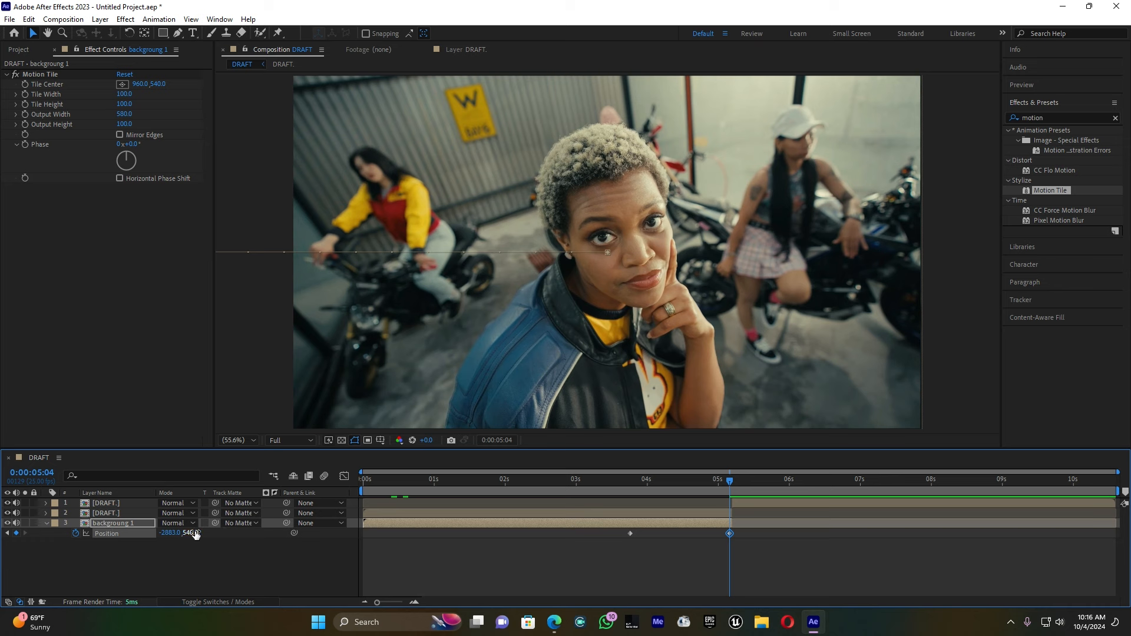
mouse_move(170, 533)
mouse_down()
mouse_move(185, 531)
mouse_move(172, 532)
mouse_up()
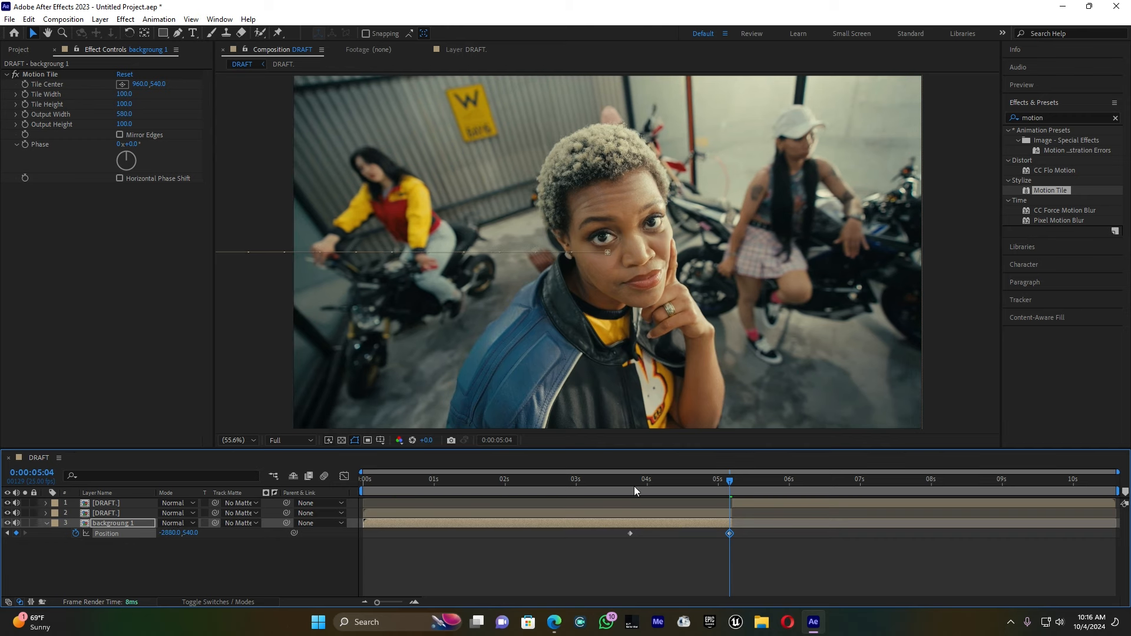
- Preview the background slide from 0:00:03:12, then return to the second Position keyframe at 0:00:05:04
click(610, 480)
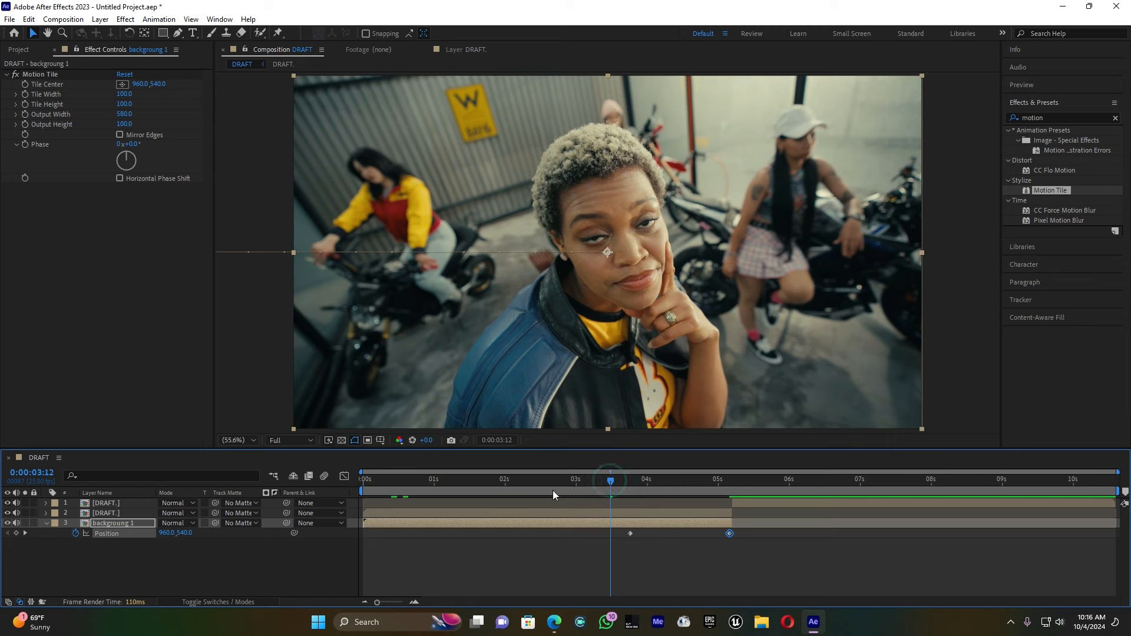
key(space)
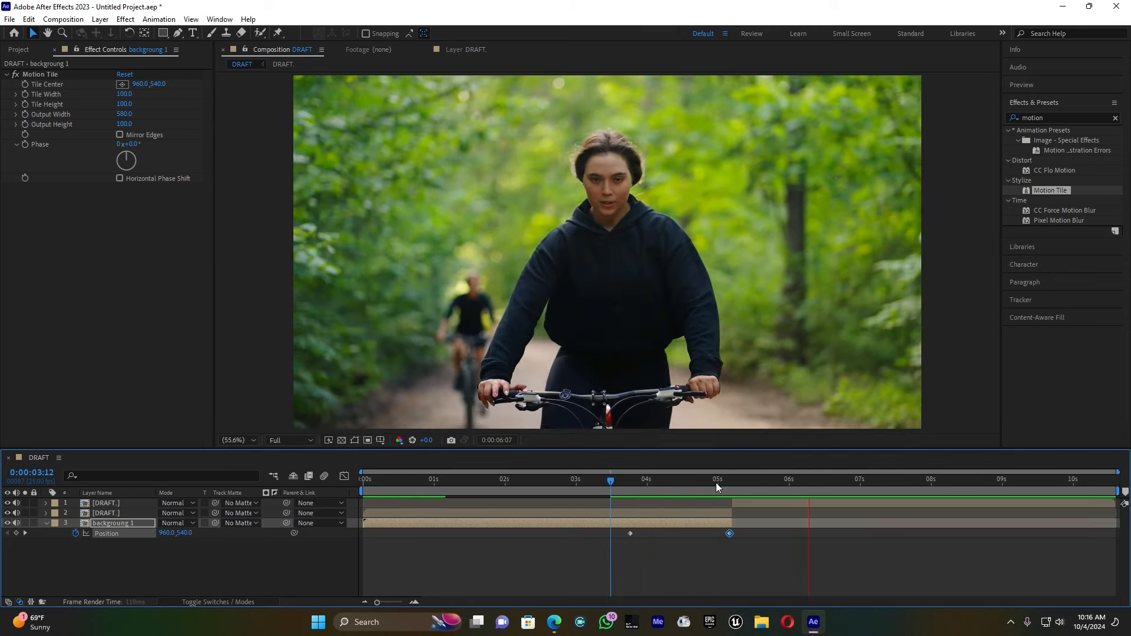
click(716, 482)
drag(721, 480, 729, 480)
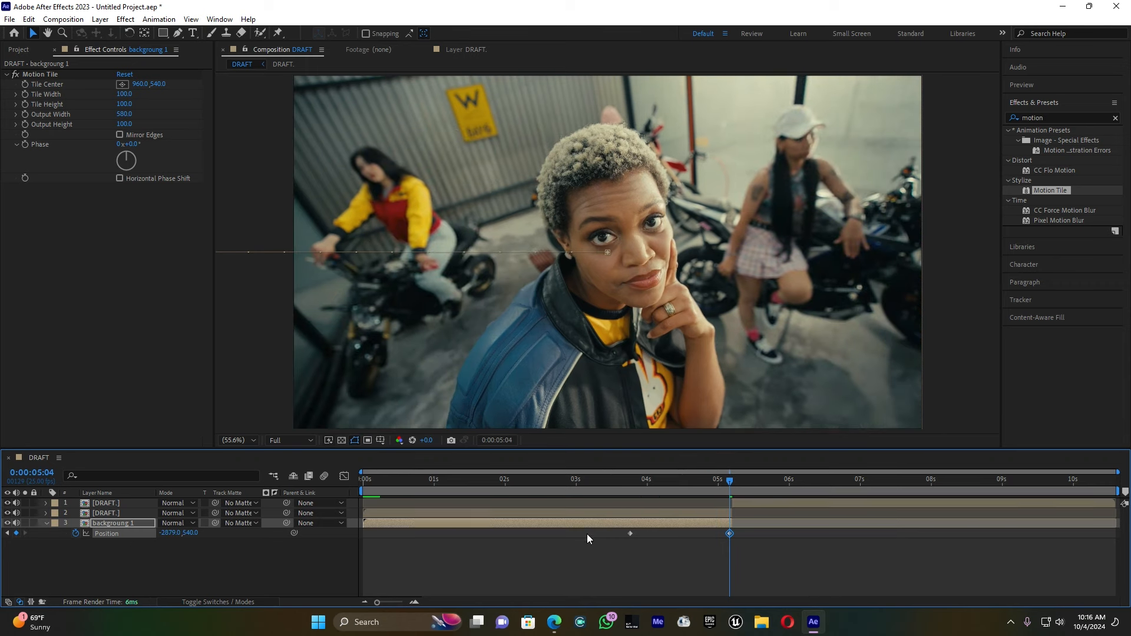
- Shorten the background slide by moving its first Position keyframe to 0:00:04:09, and preview the motion
drag(631, 533, 675, 533)
click(659, 477)
key(space)
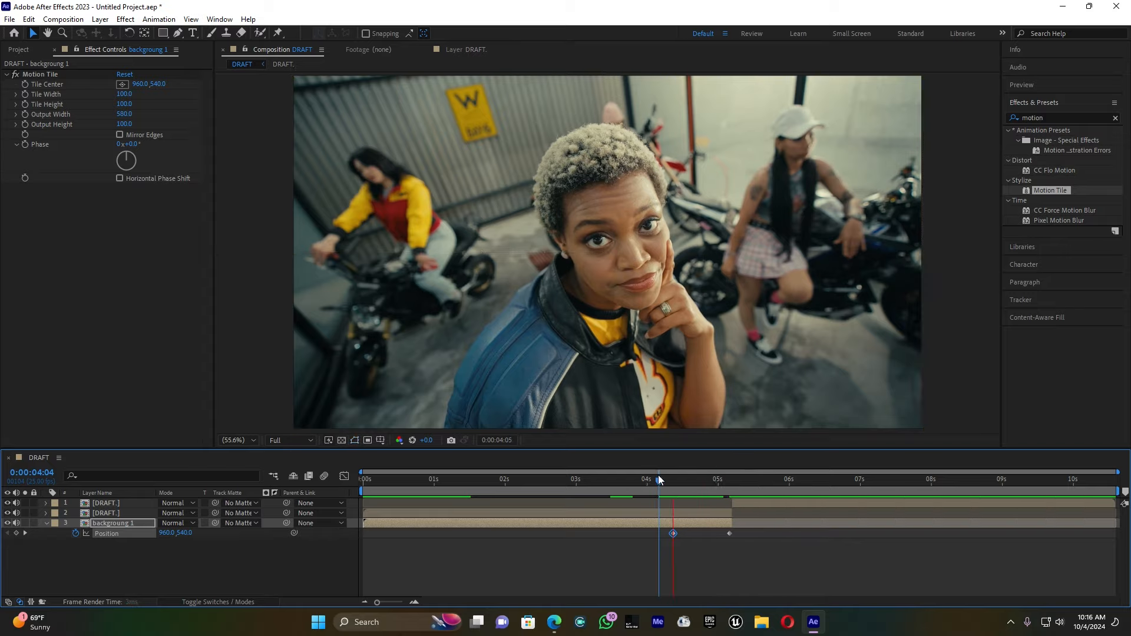
key(space)
drag(665, 481, 638, 481)
key(space)
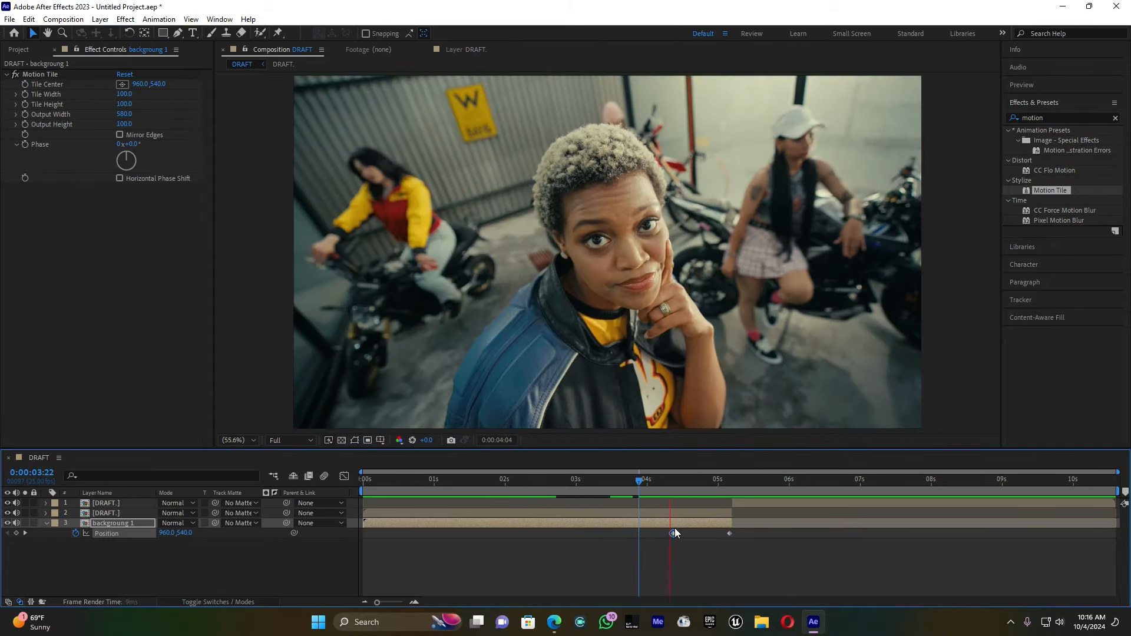
key(space)
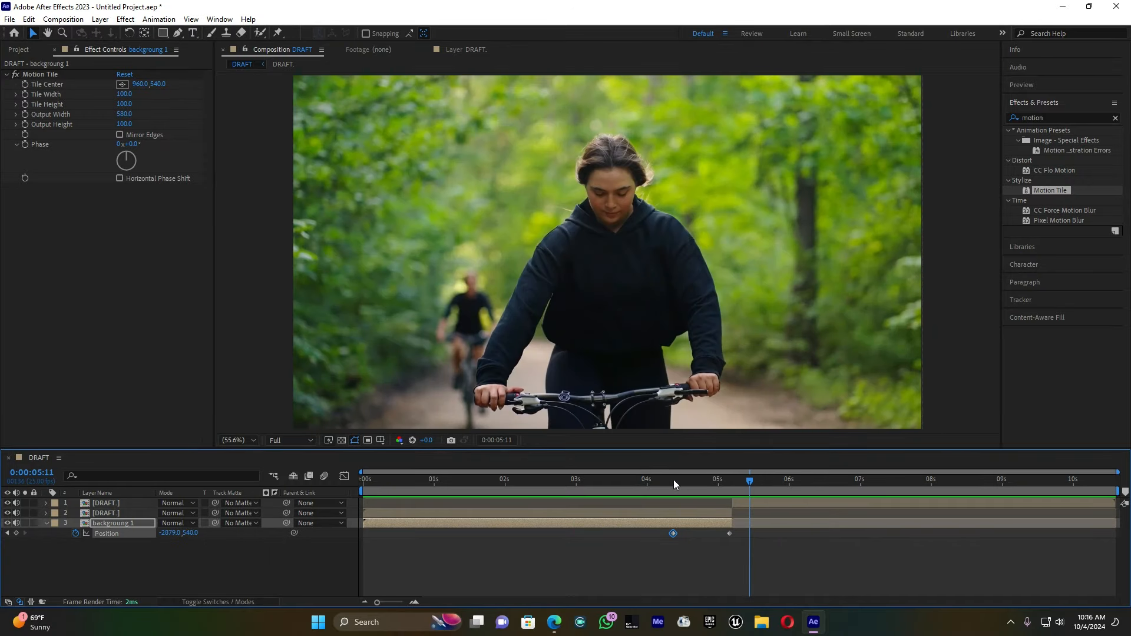
- Apply Easy Ease to both Position keyframes of the "backgroung 1" layer
click(671, 479)
drag(670, 481, 673, 478)
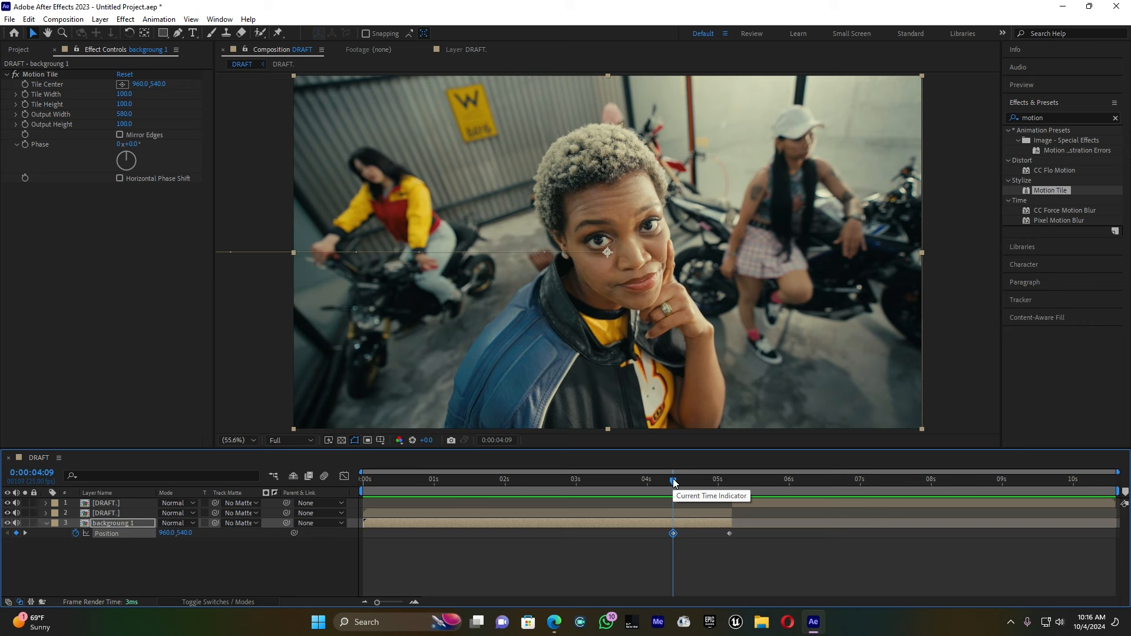
drag(766, 546, 670, 532)
right_click(670, 532)
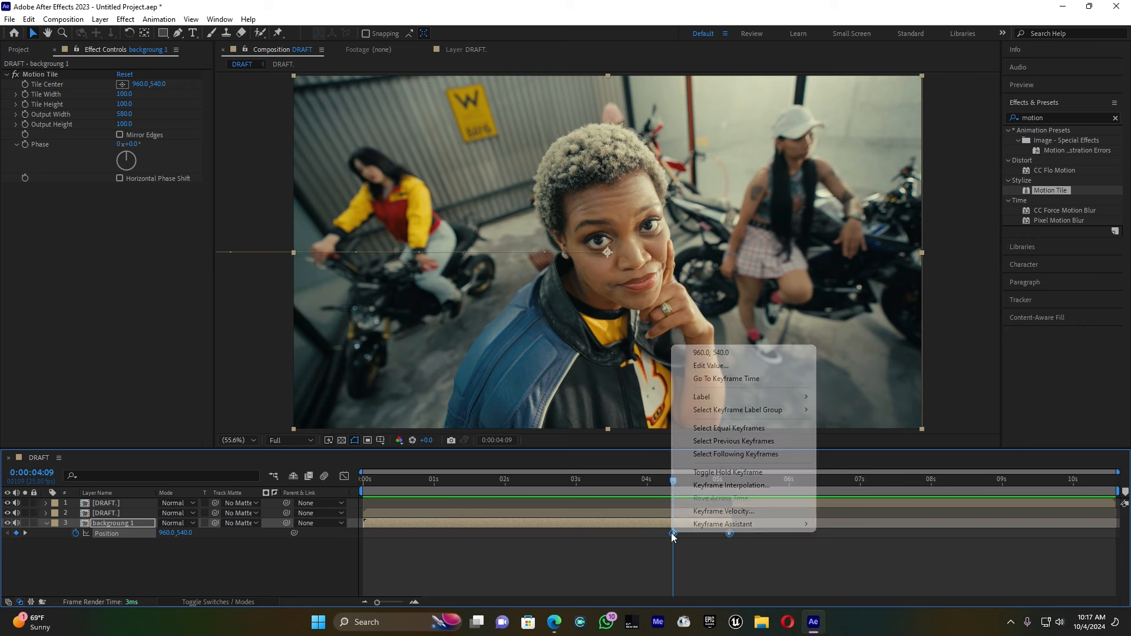
mouse_move(766, 523)
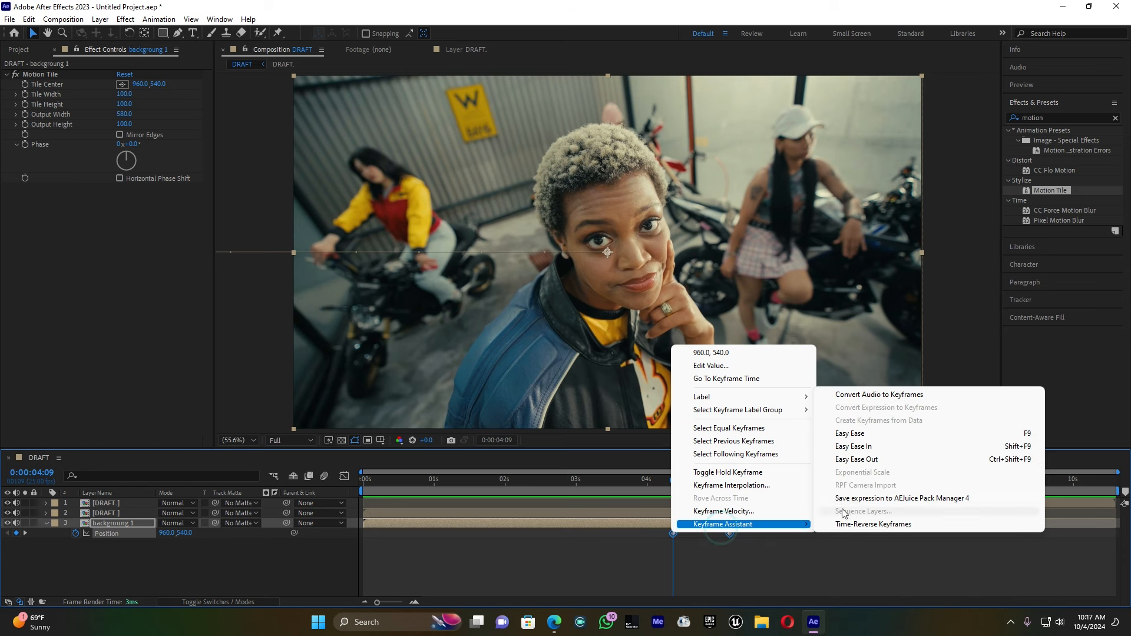
click(893, 434)
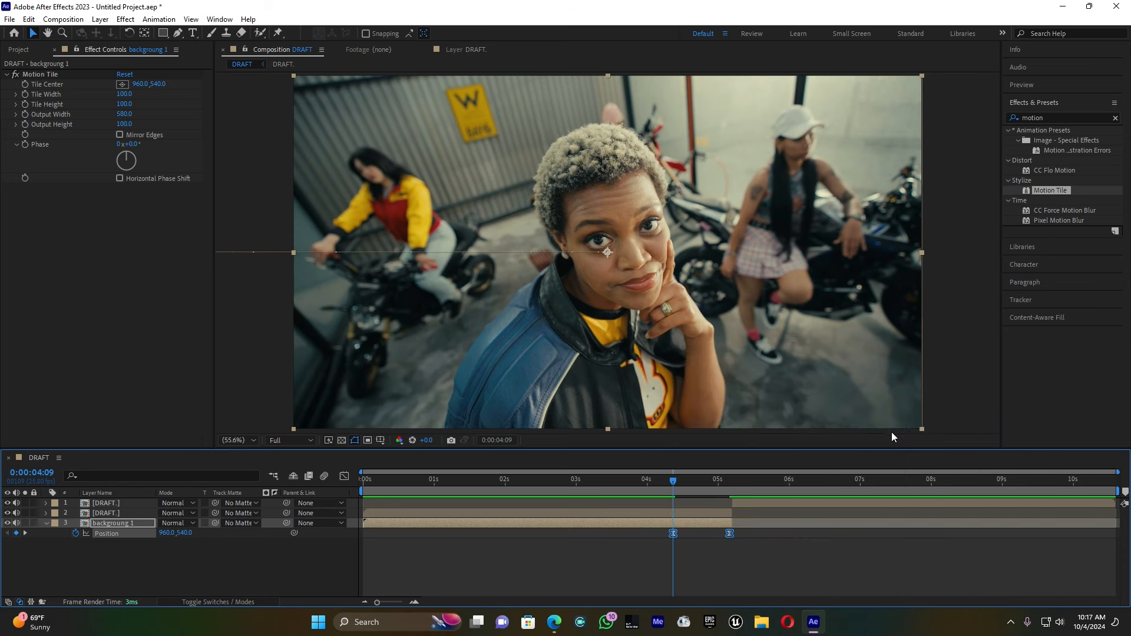
- Reshape the Position speed graph by lengthening the first keyframe's ease so the speed peaks near the second keyframe, and preview it
click(345, 476)
drag(745, 564, 642, 580)
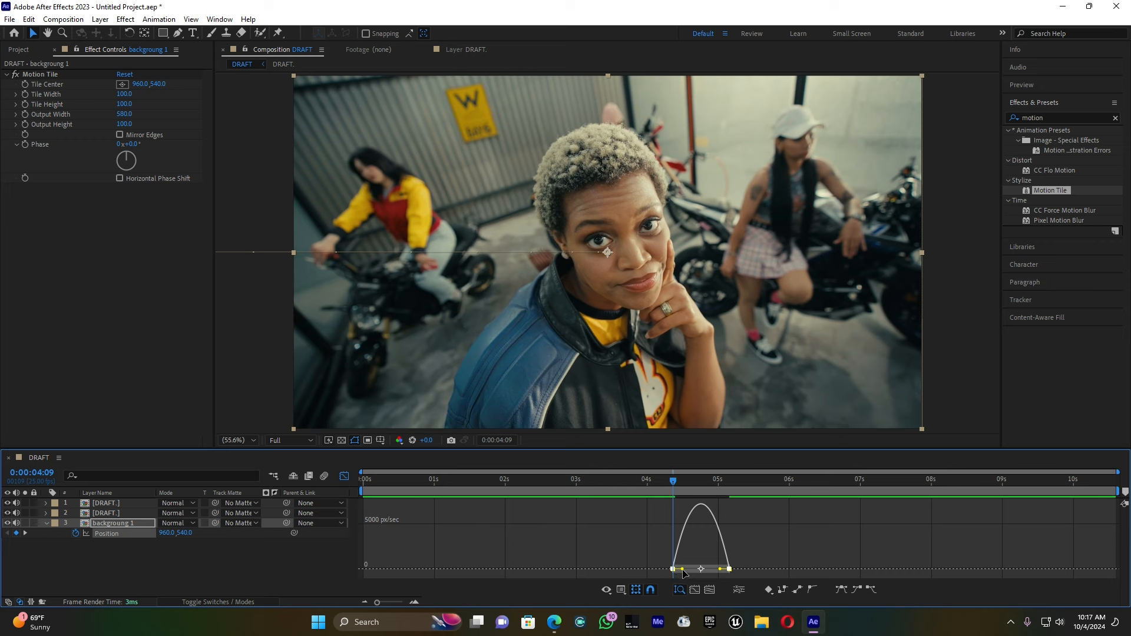
drag(682, 569, 708, 574)
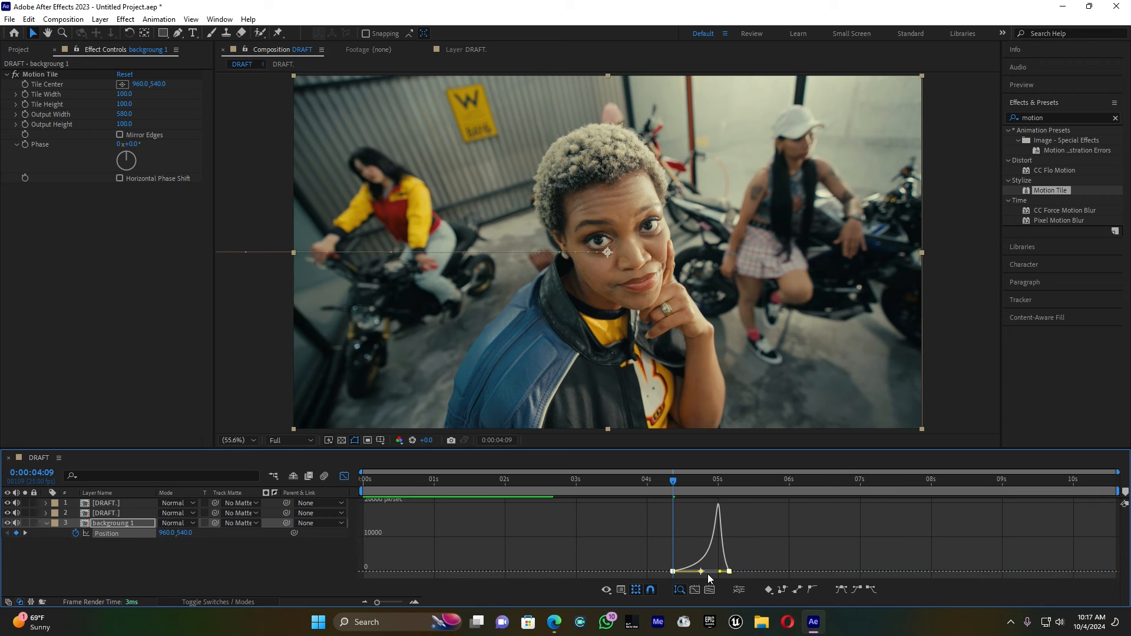
drag(672, 482, 670, 481)
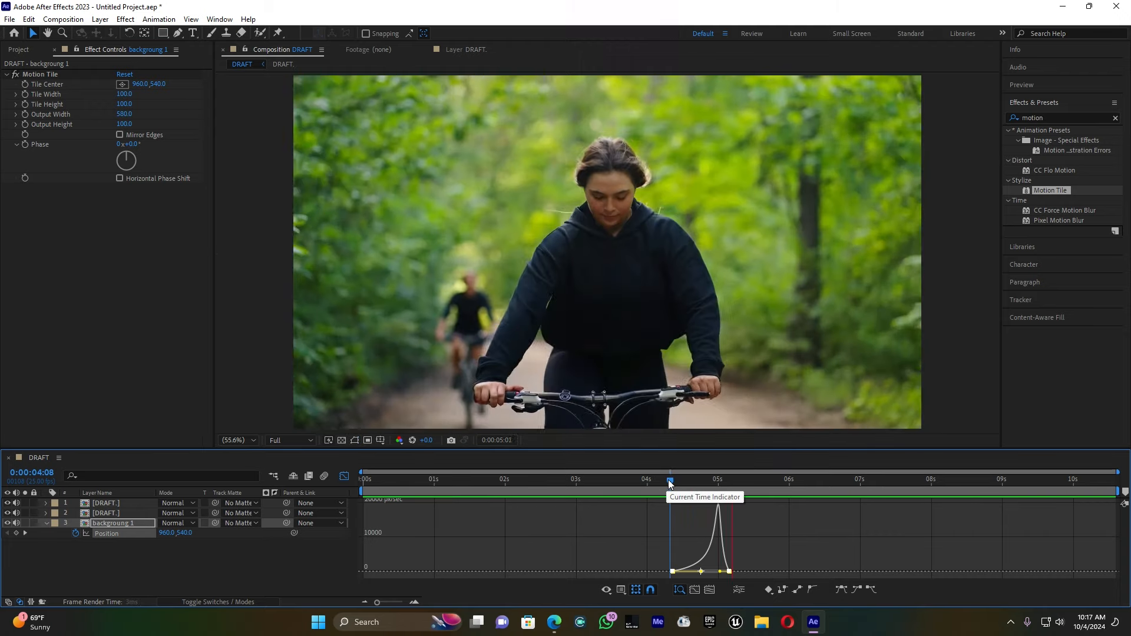
mouse_move(673, 479)
mouse_down()
mouse_move(656, 479)
mouse_move(684, 481)
mouse_move(671, 482)
mouse_up()
click(345, 474)
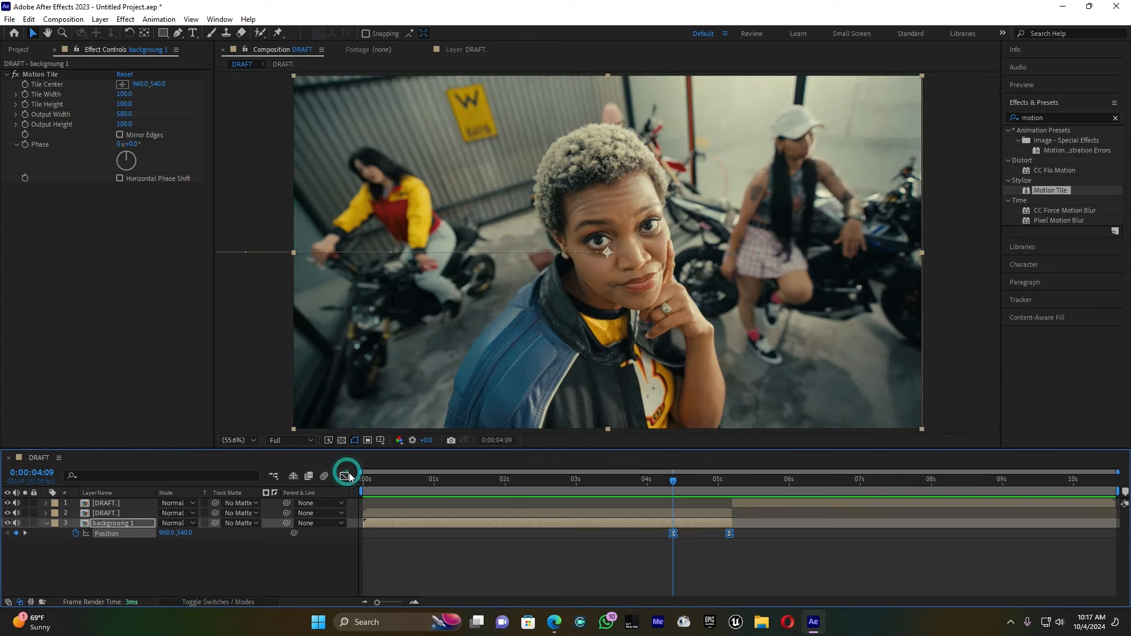
- Enable motion blur on the "backgroung 1" layer and preview the blurred slide from about 0:00:04:07
drag(673, 482, 670, 482)
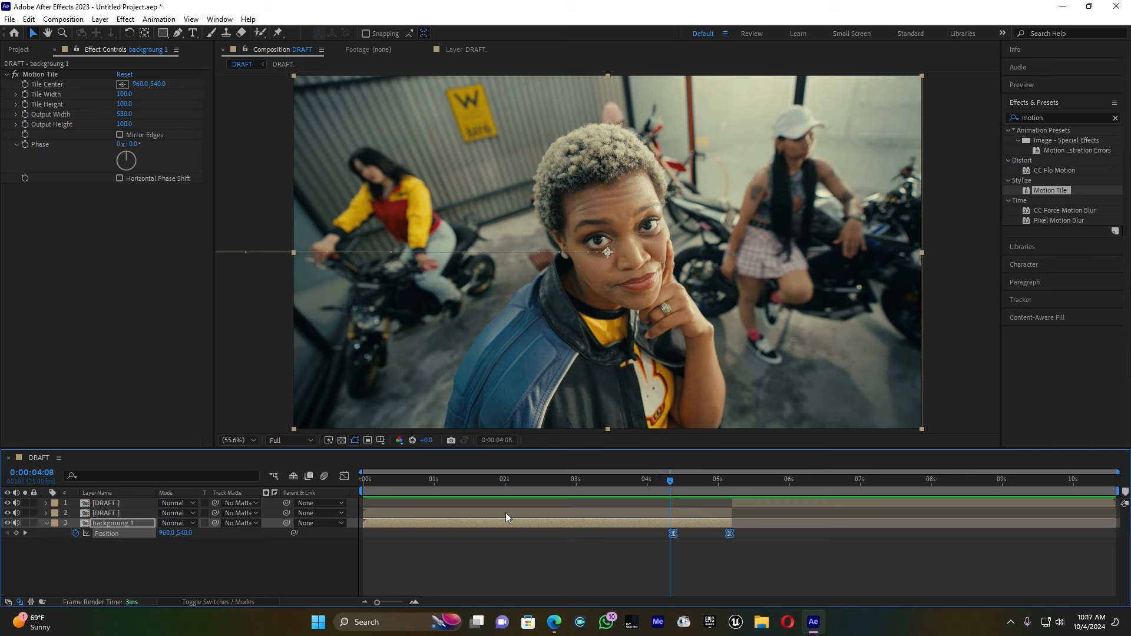
click(236, 600)
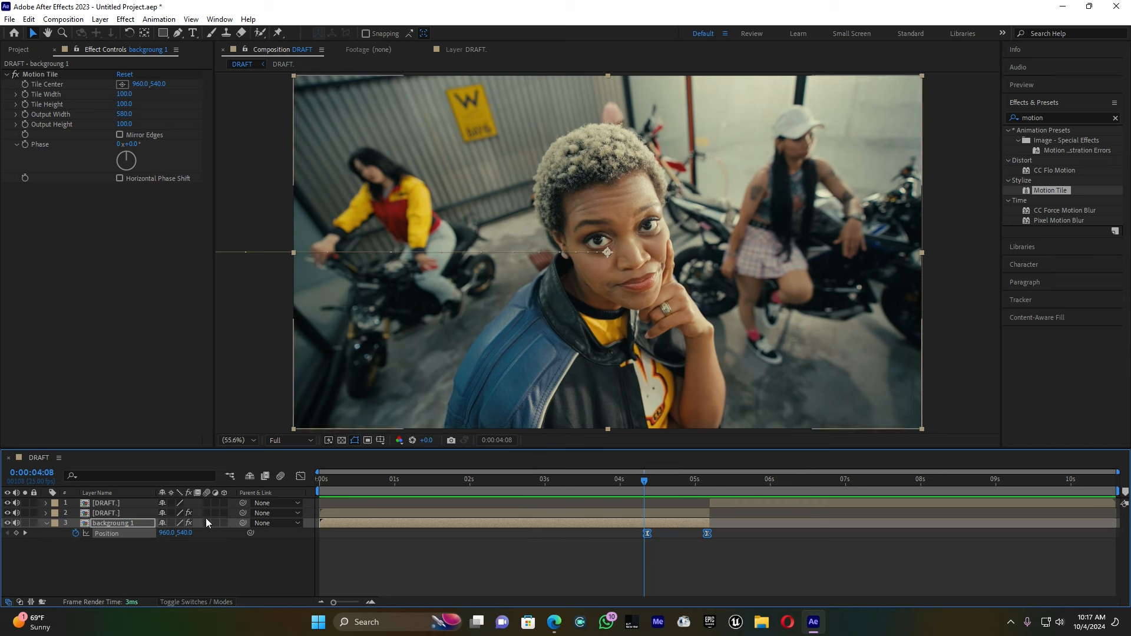
click(206, 523)
click(563, 549)
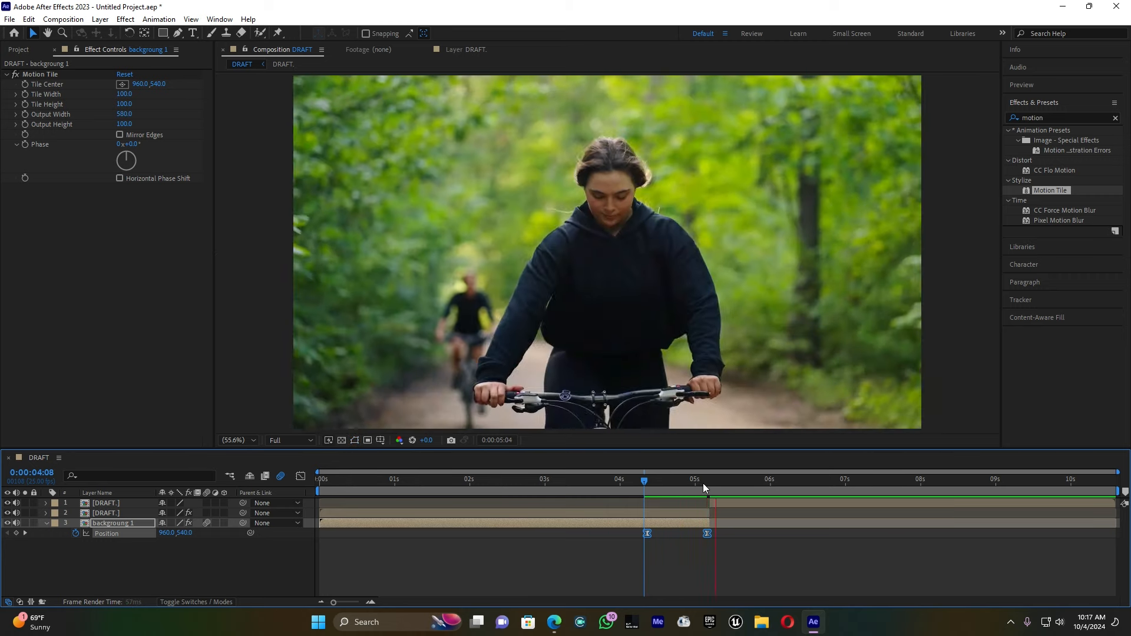
click(642, 480)
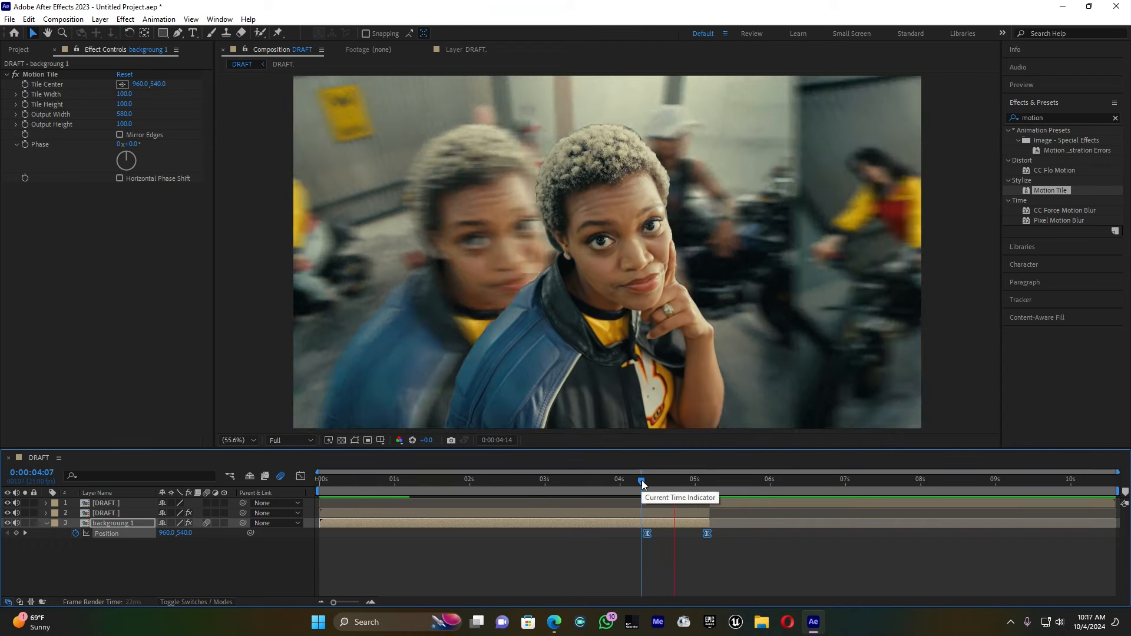
key(space)
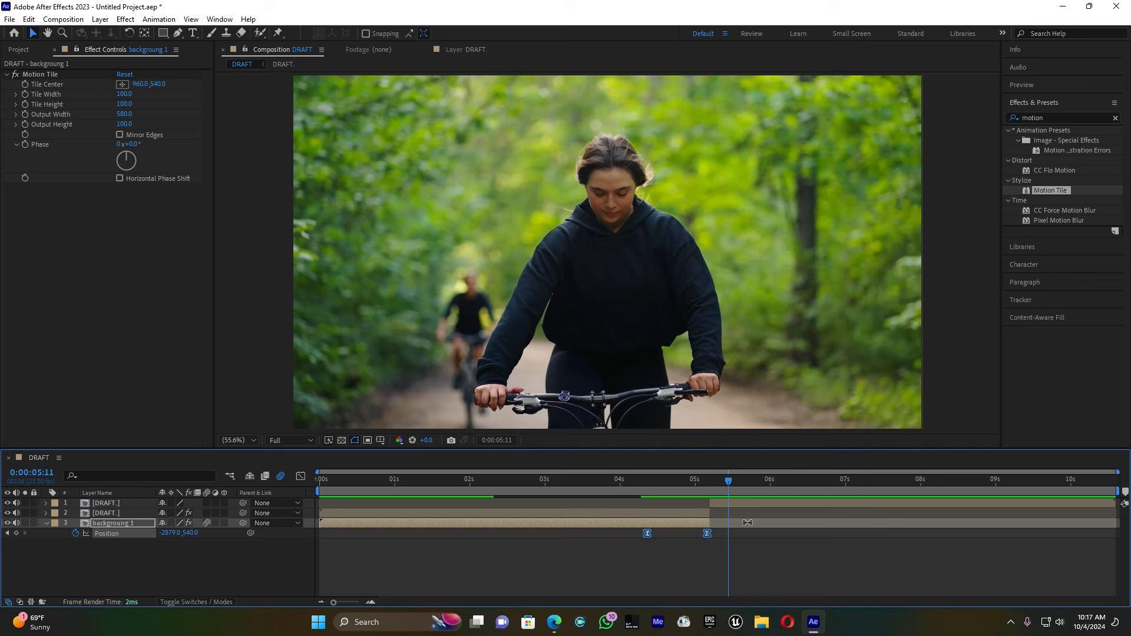
- Duplicate the cyclist clip's layer and move the current time to that clip's start at 0:00:05:05
click(743, 504)
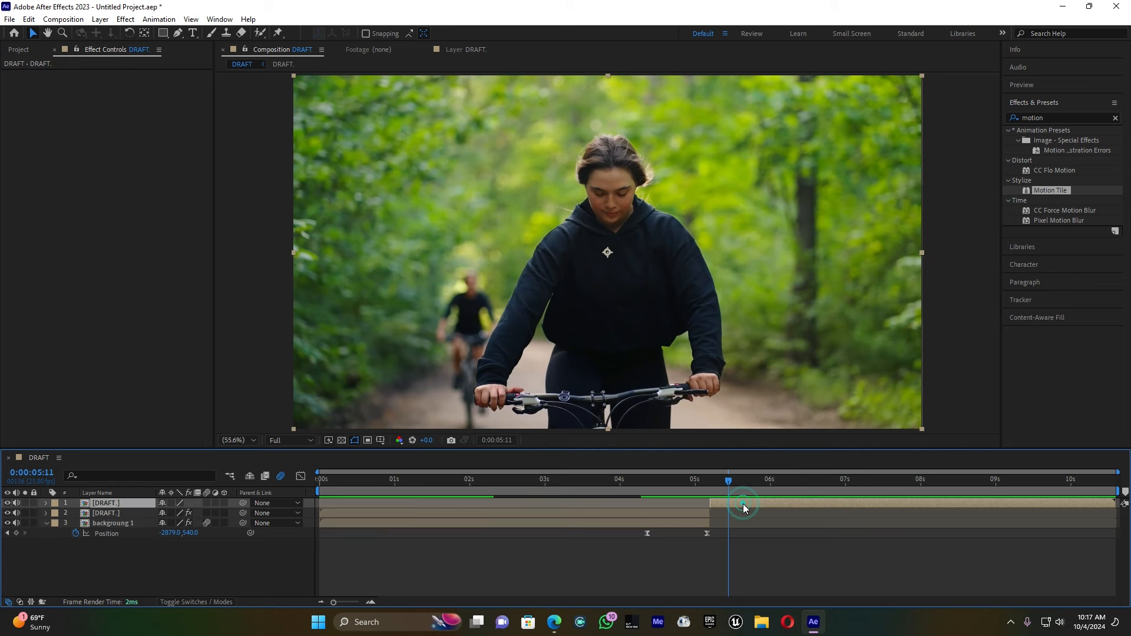
key(ctrl+d)
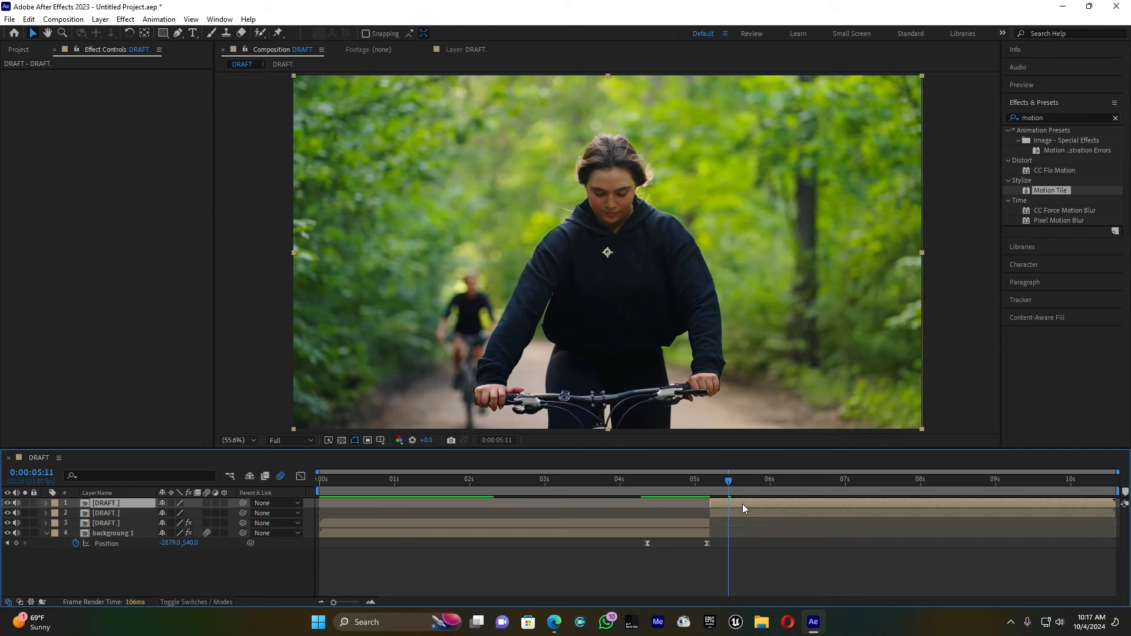
mouse_move(730, 484)
mouse_down()
mouse_move(709, 487)
mouse_move(716, 497)
mouse_move(711, 482)
mouse_up()
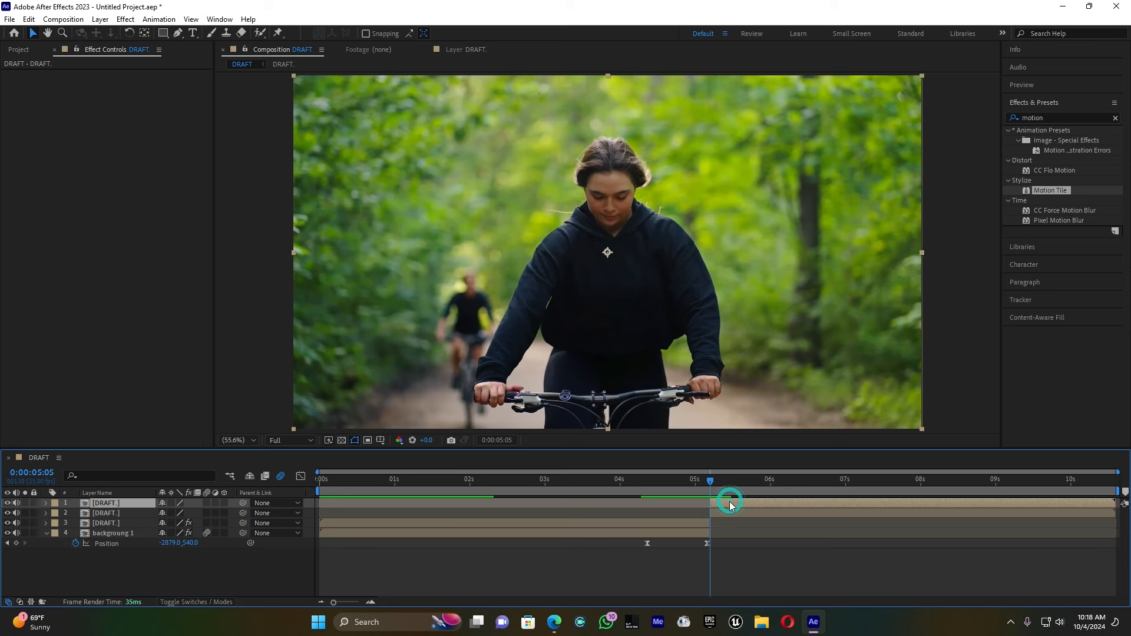
- Select the front cyclist with the Roto Brush on the topmost layer at 0:00:05:05, including her hands, handlebars and hair
click(260, 33)
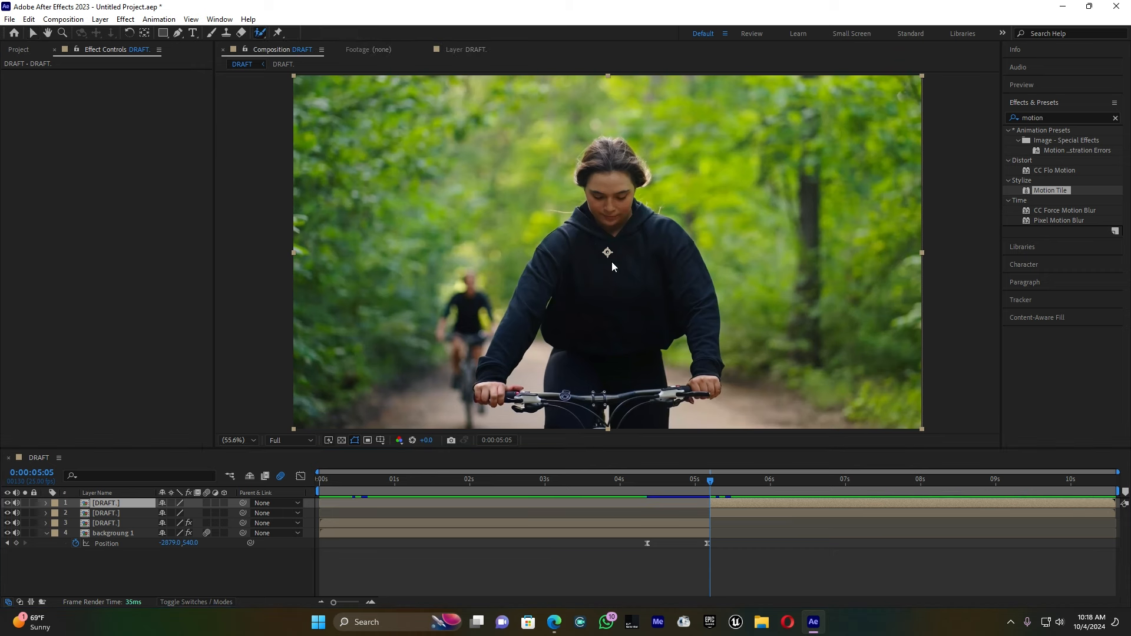
double_click(598, 278)
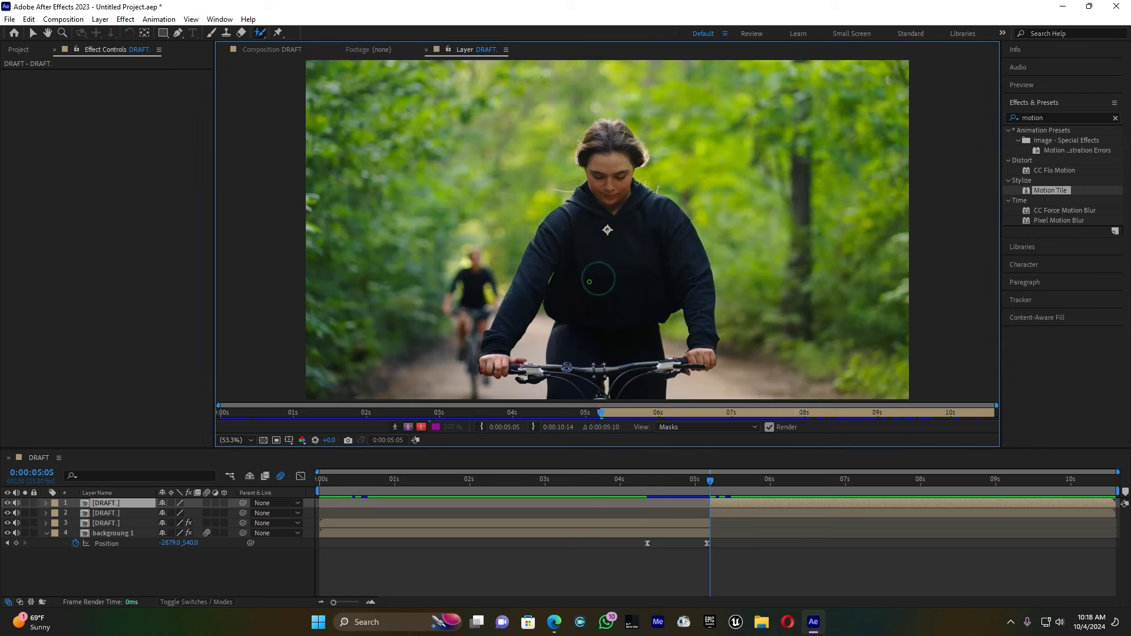
drag(602, 136, 626, 375)
mouse_move(582, 345)
mouse_down()
mouse_move(576, 389)
mouse_move(503, 353)
mouse_up()
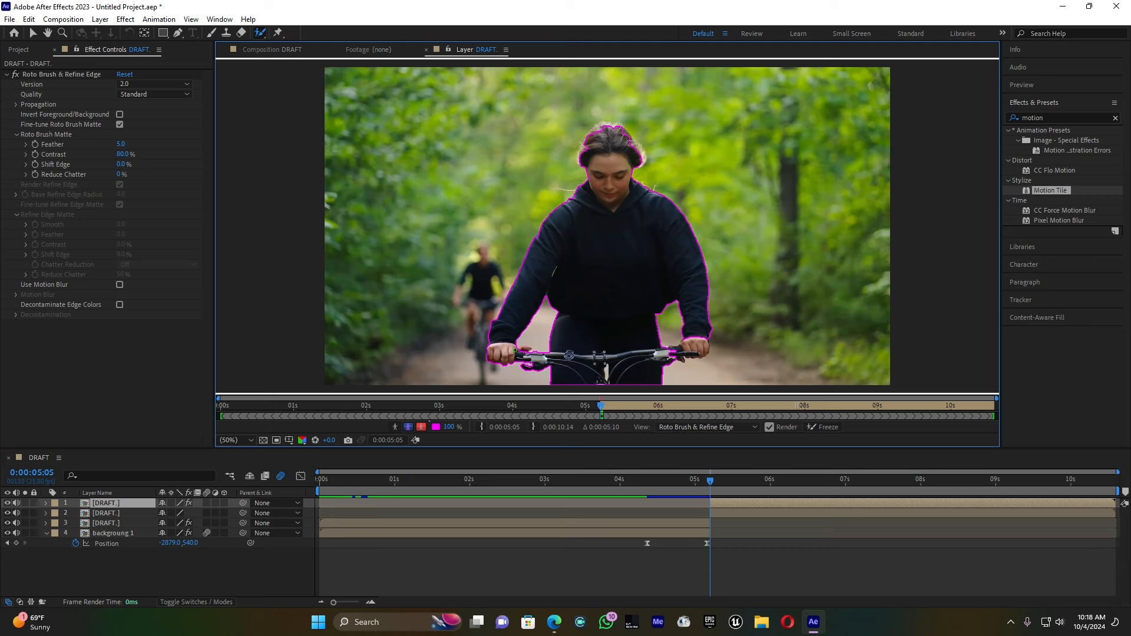
drag(663, 359, 704, 342)
drag(585, 147, 616, 129)
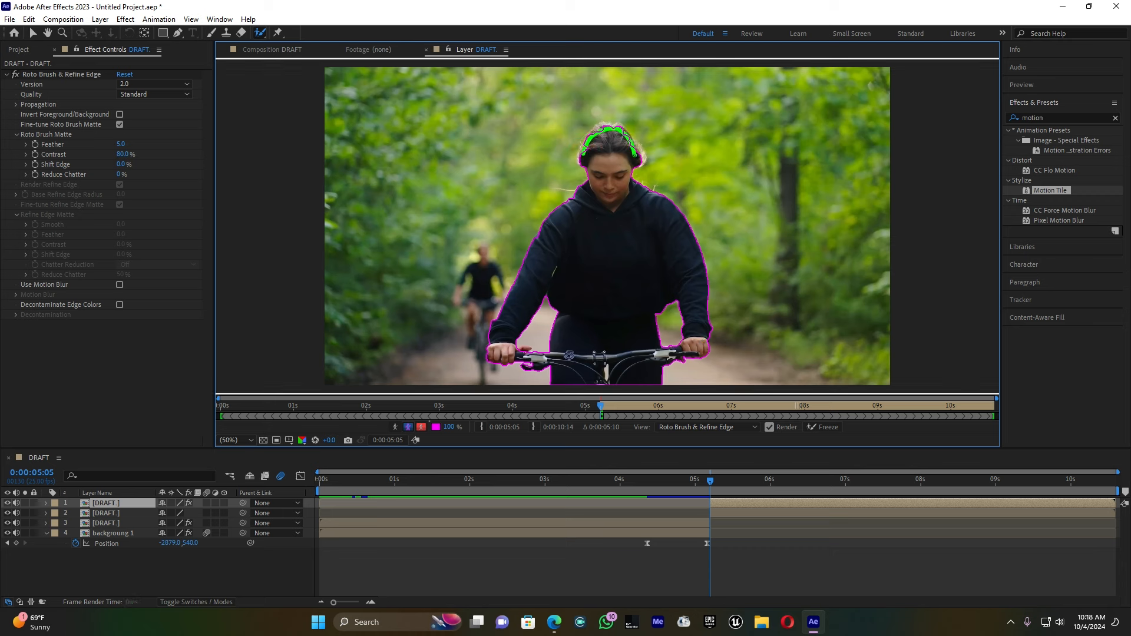
drag(581, 153, 602, 128)
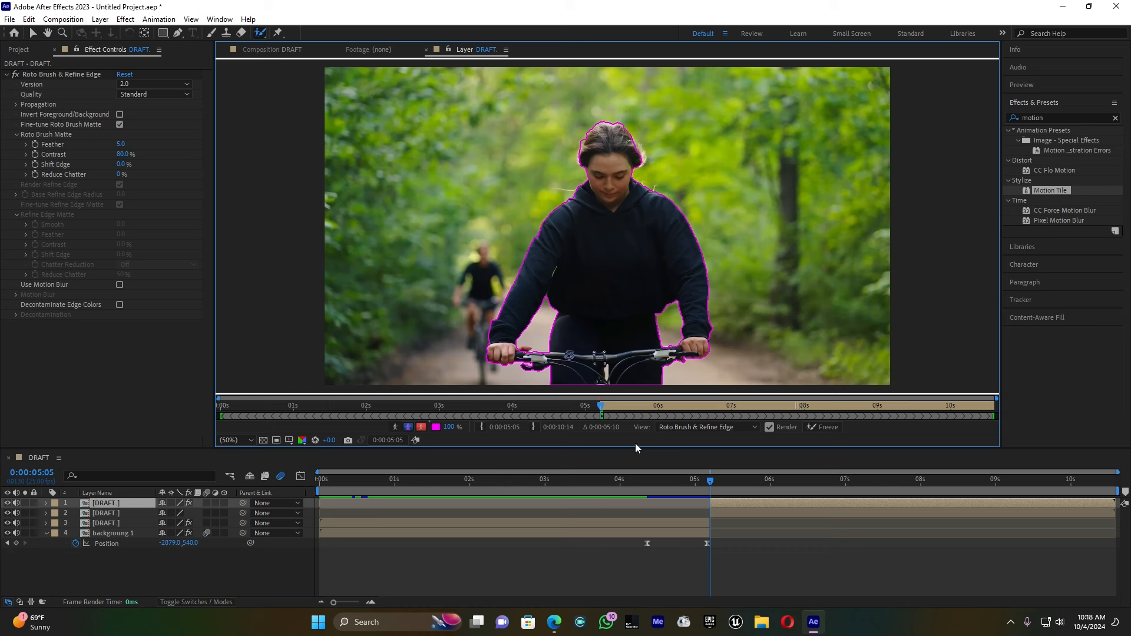
- Propagate the cyclist's Roto Brush selection through the rest of the clip, and return the current time to 0:00:05:05
key(space)
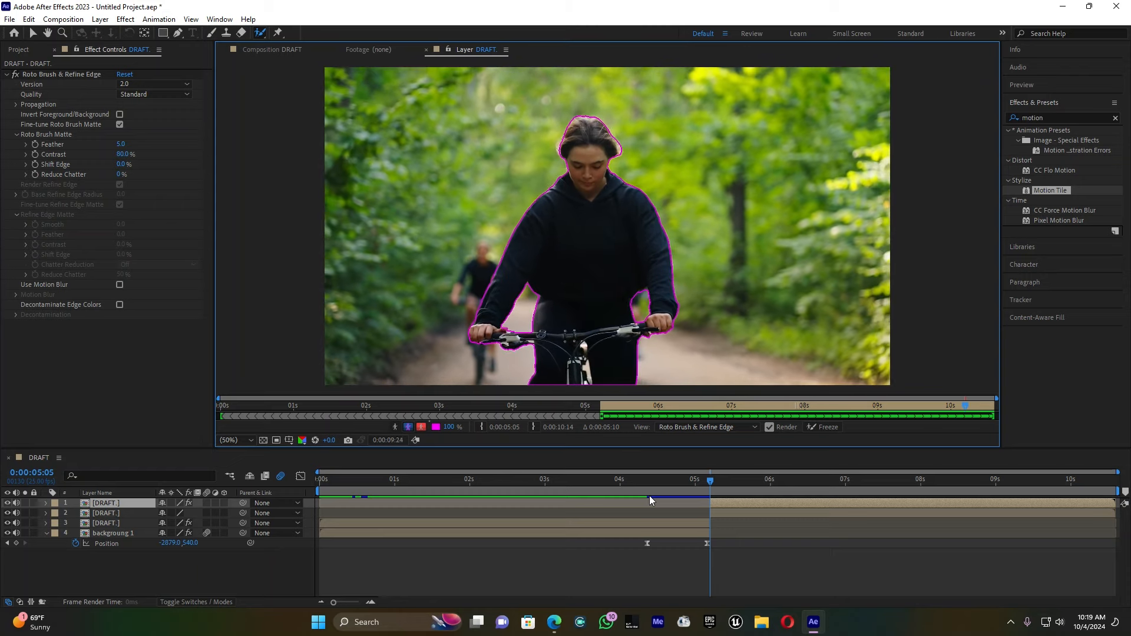
mouse_move(719, 482)
mouse_down()
mouse_move(734, 483)
mouse_move(712, 489)
mouse_up()
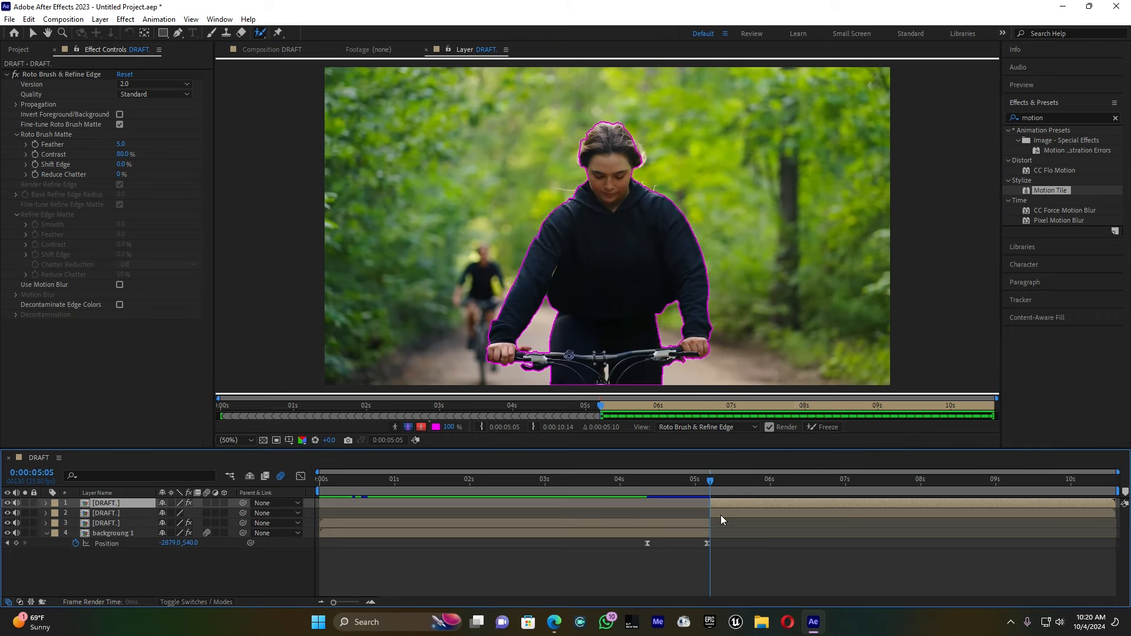
- Copy the Motion Tile effect from the "backgroung 1" layer onto the cyclist clip's background layer, layer 2
click(724, 512)
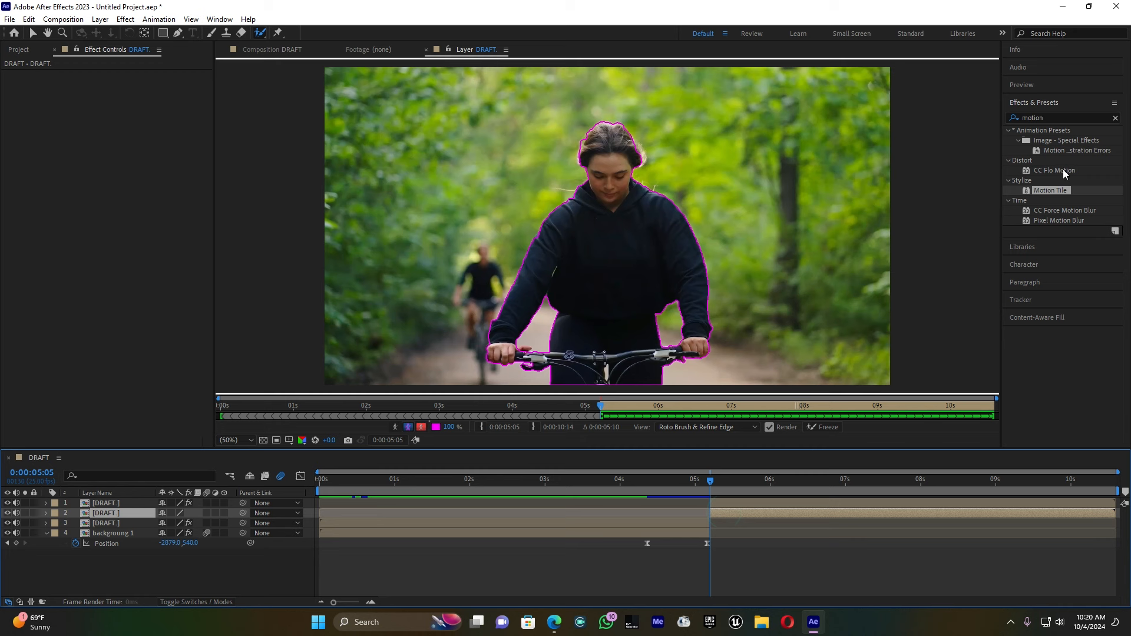
click(681, 539)
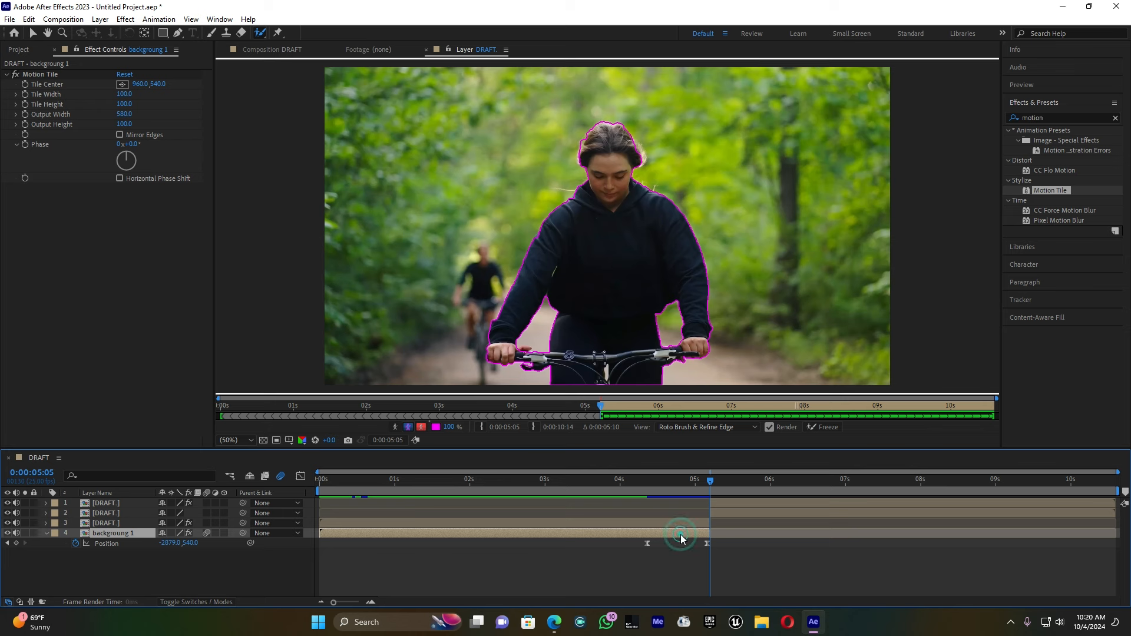
click(47, 76)
right_click(47, 75)
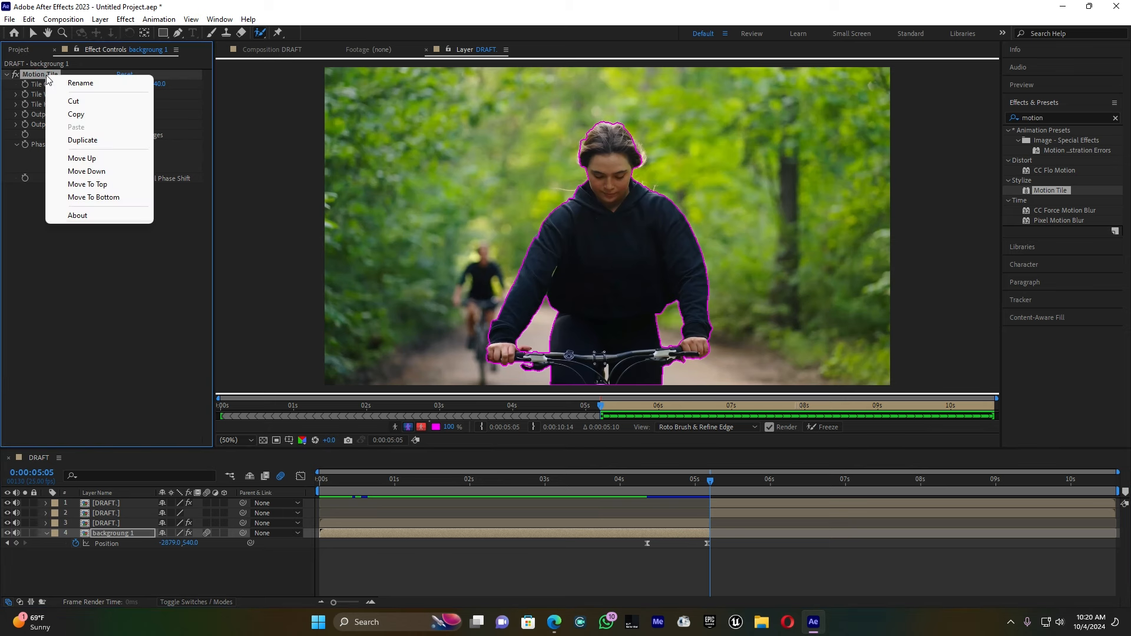
click(85, 118)
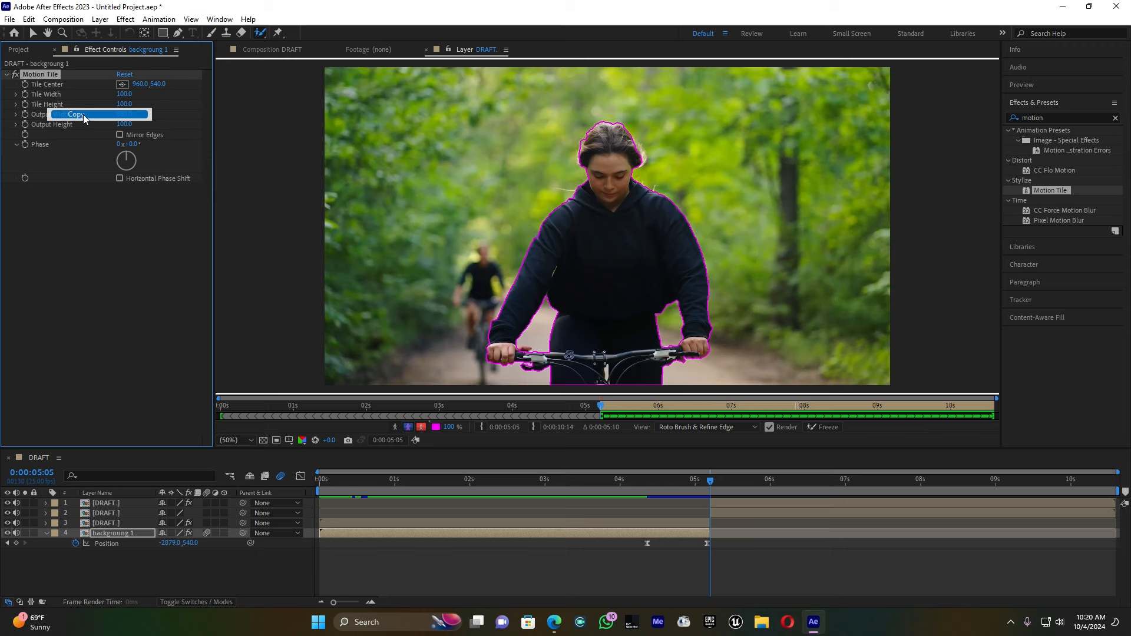
click(722, 479)
click(722, 512)
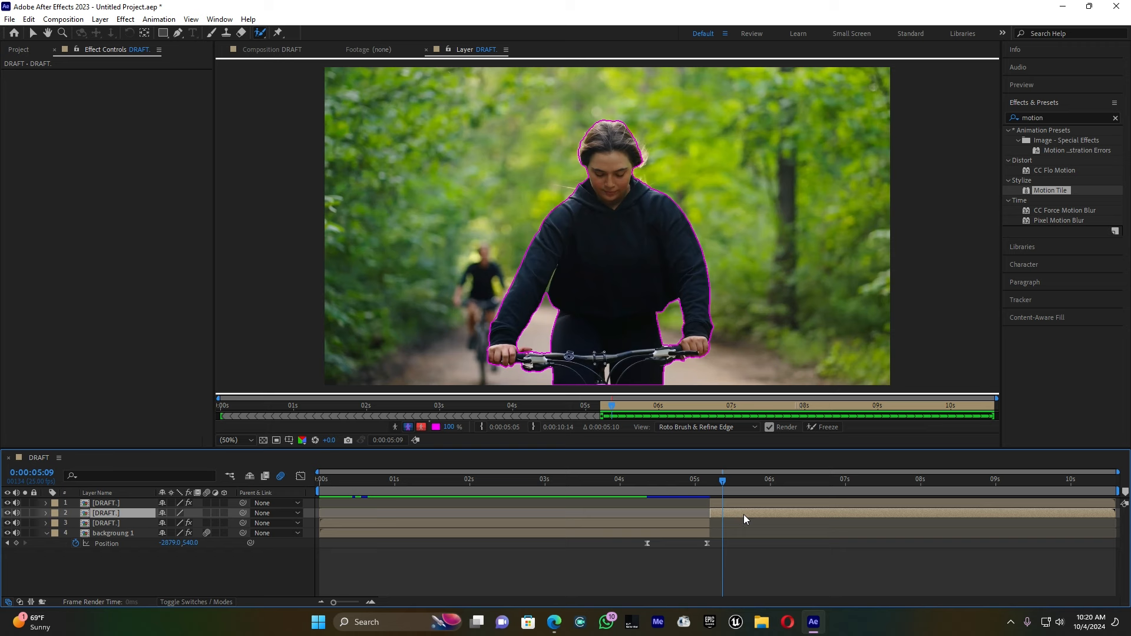
click(270, 51)
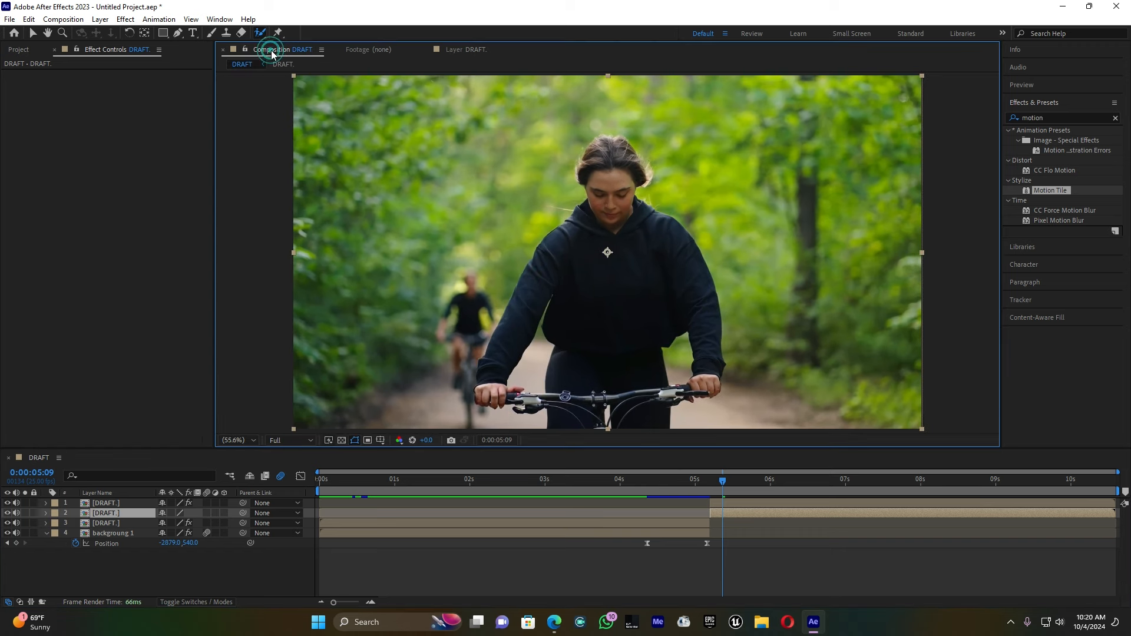
click(726, 513)
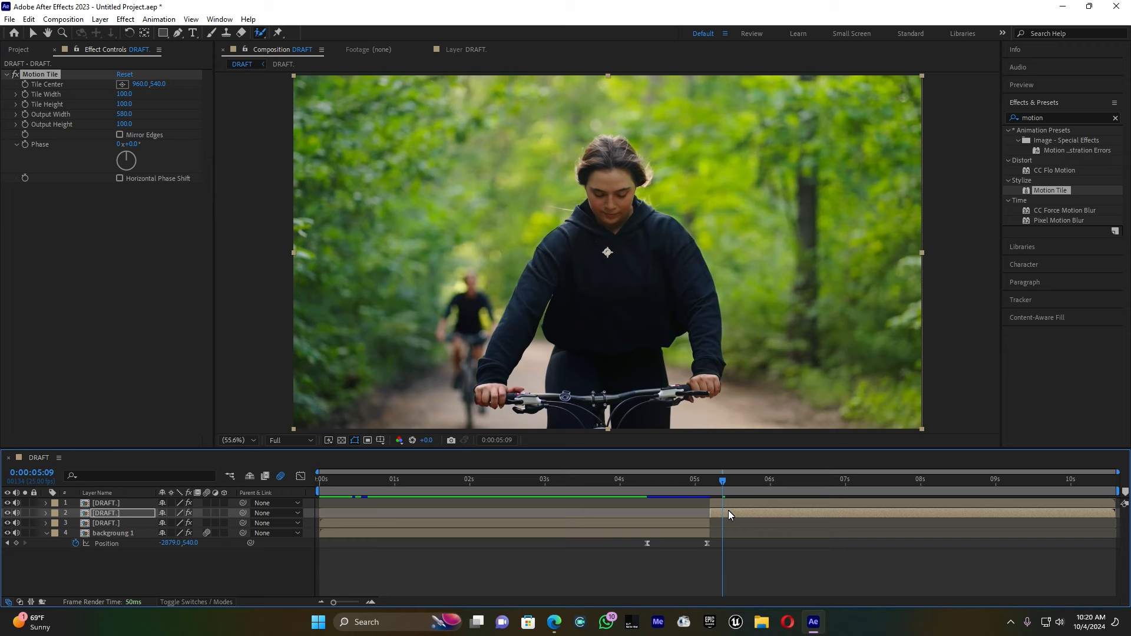
- Set a Position keyframe on the cyclist's background layer at 0:00:06:03
drag(723, 482, 784, 480)
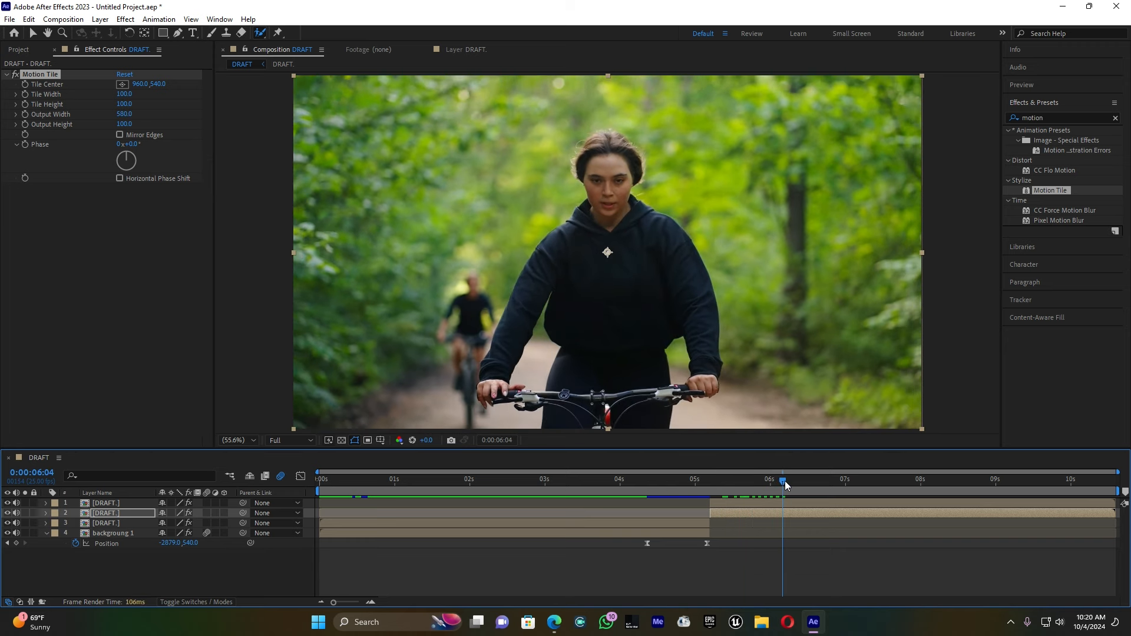
click(770, 513)
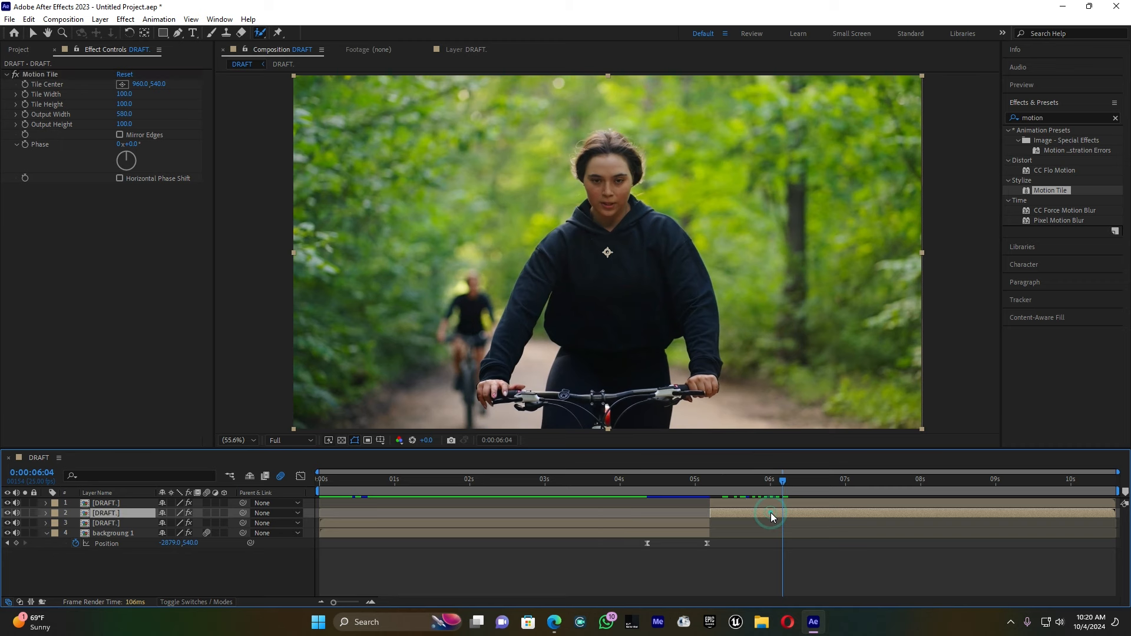
drag(782, 484, 780, 483)
key(p)
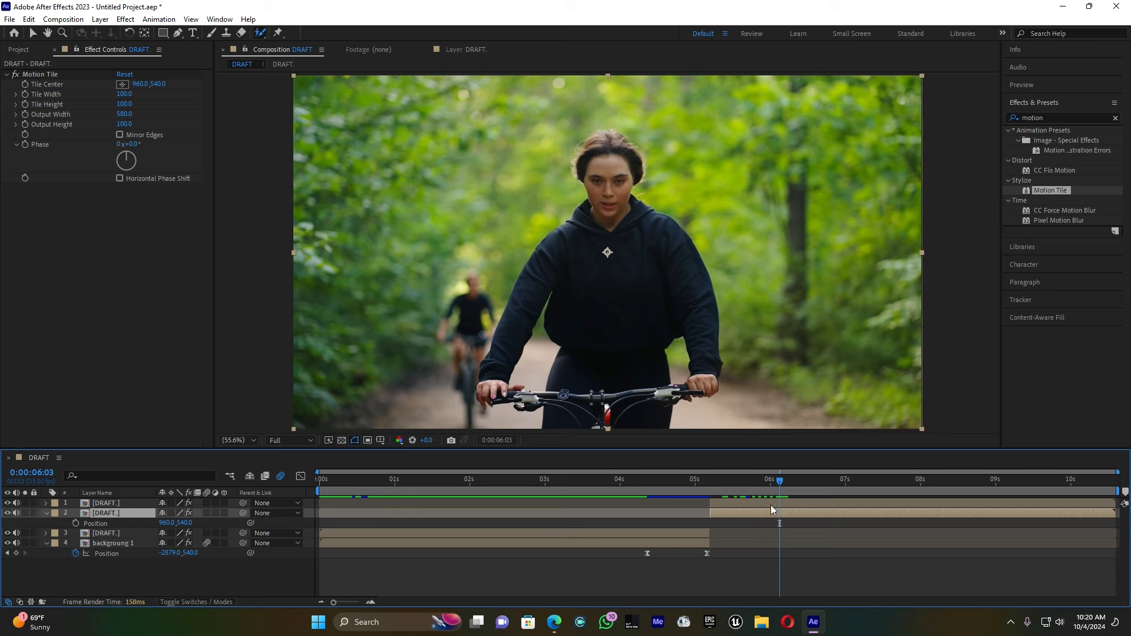
click(76, 523)
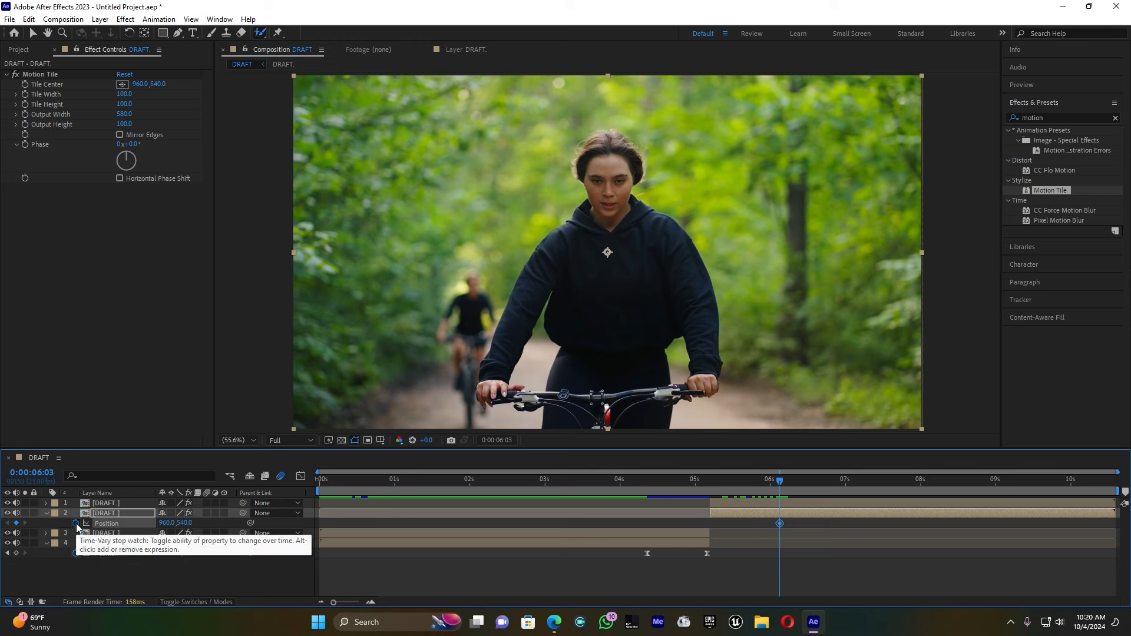
- At 0:00:05:05, set the cyclist background's horizontal Position to 4803 so it starts shifted far to the right
drag(781, 483, 711, 487)
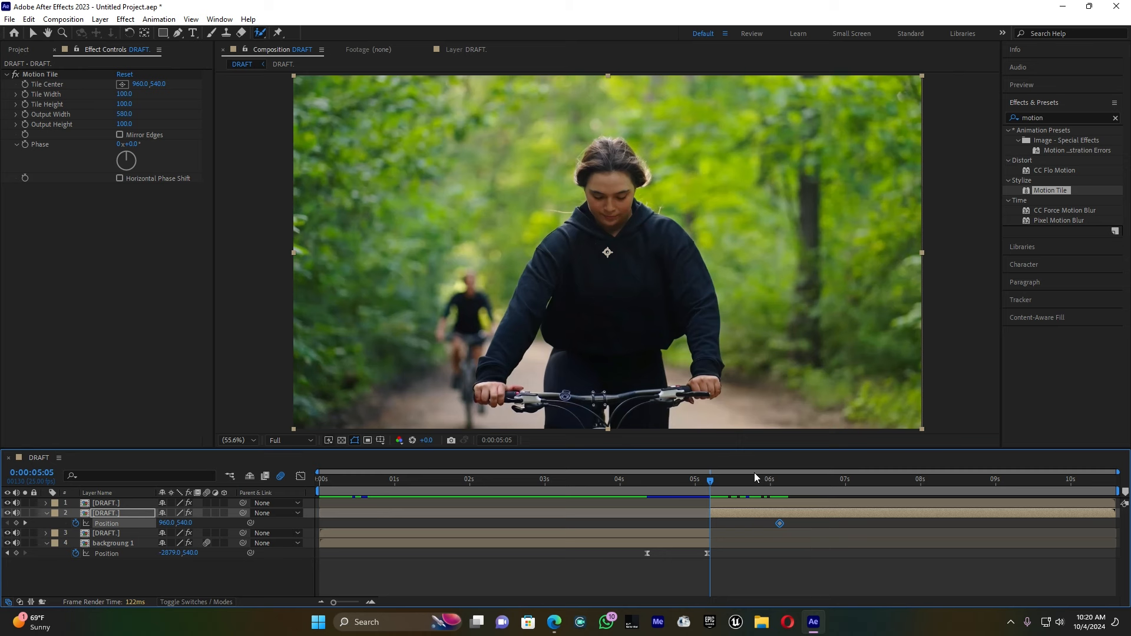
drag(168, 523, 743, 504)
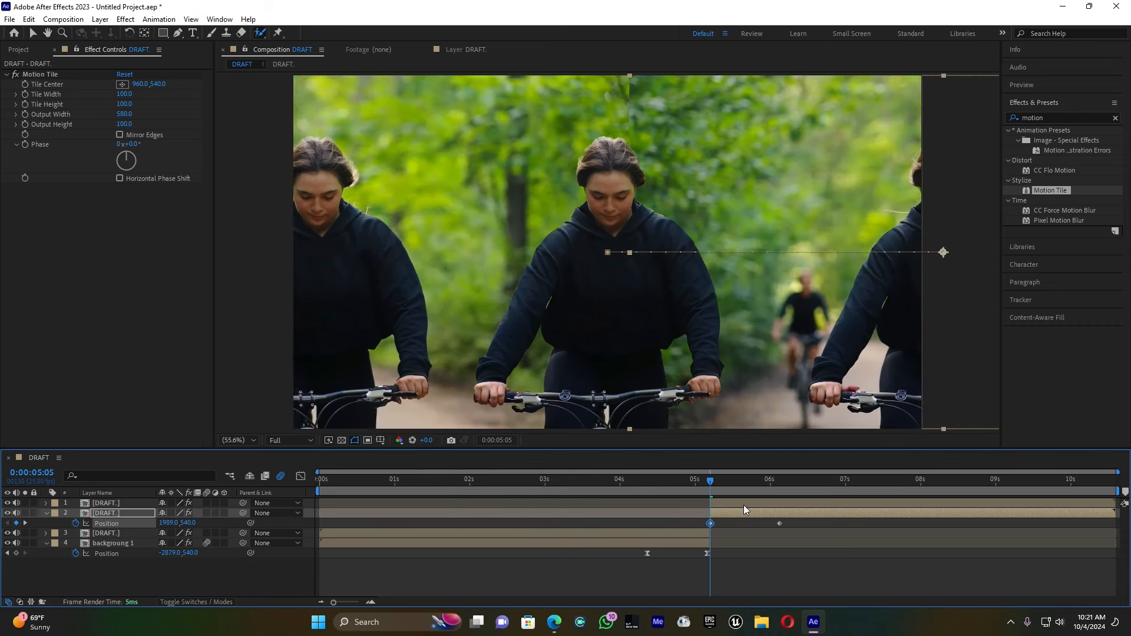
drag(165, 523, 894, 523)
drag(166, 523, 1101, 533)
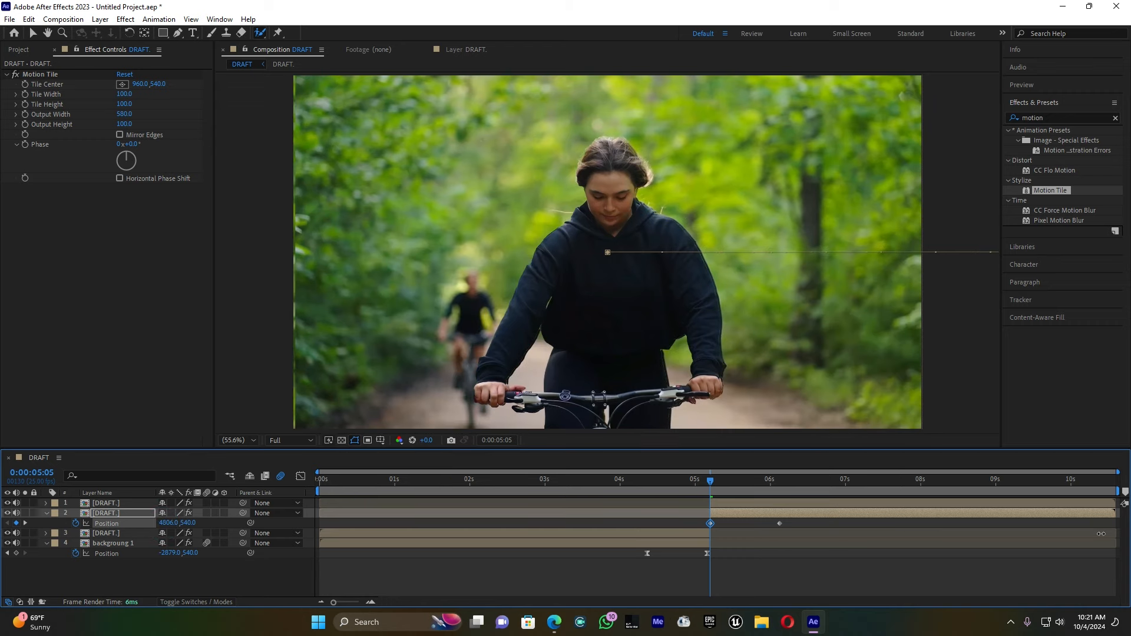
mouse_move(167, 523)
mouse_down()
mouse_move(967, 526)
mouse_move(164, 523)
mouse_up()
- Preview the cyclist background's slide around the cut, and return the current time to 0:00:05:05
key(space)
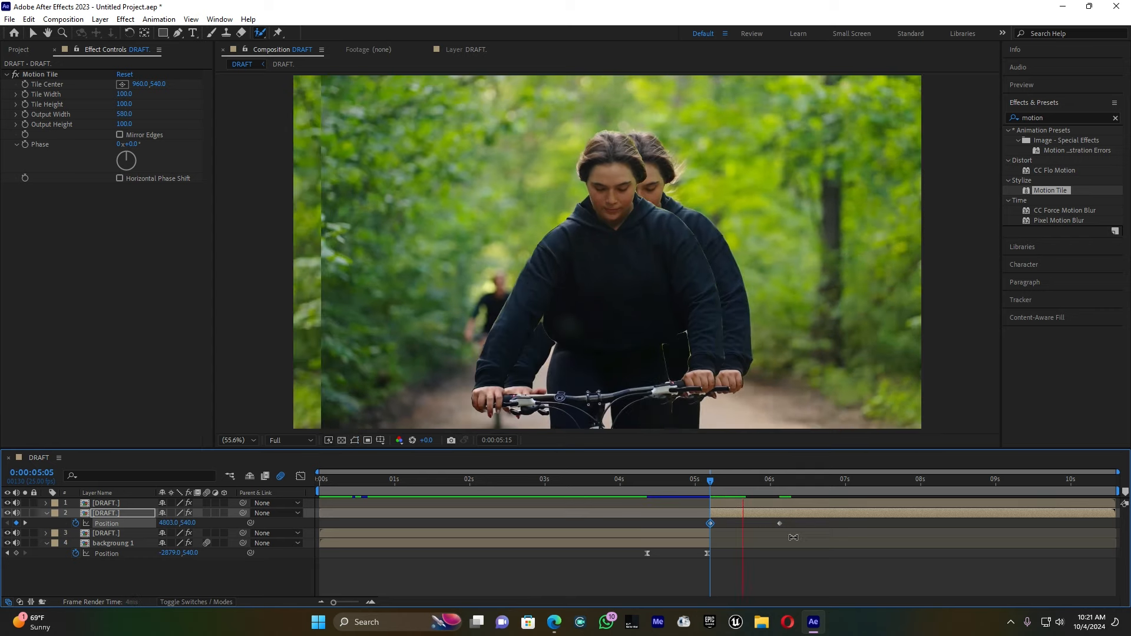
key(space)
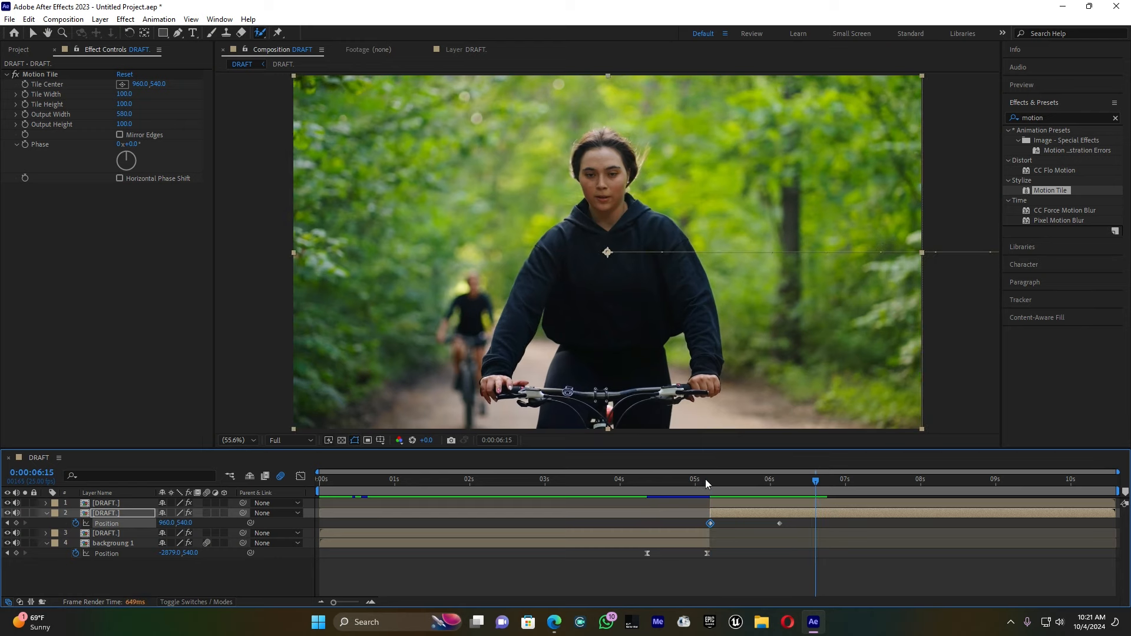
drag(715, 479, 704, 482)
key(space)
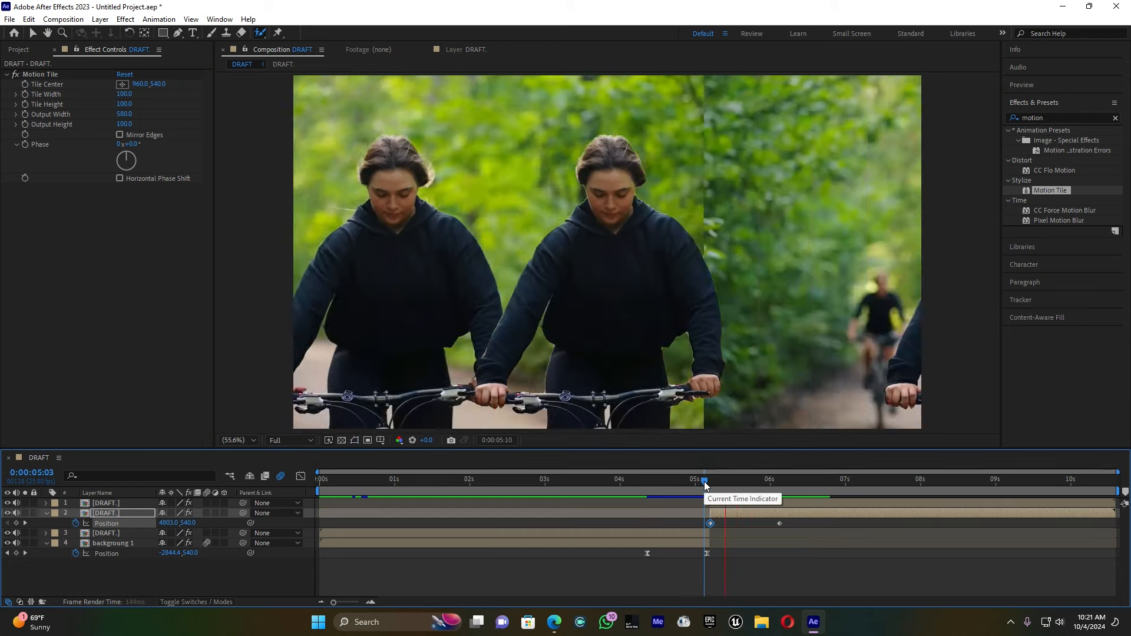
drag(720, 482, 710, 485)
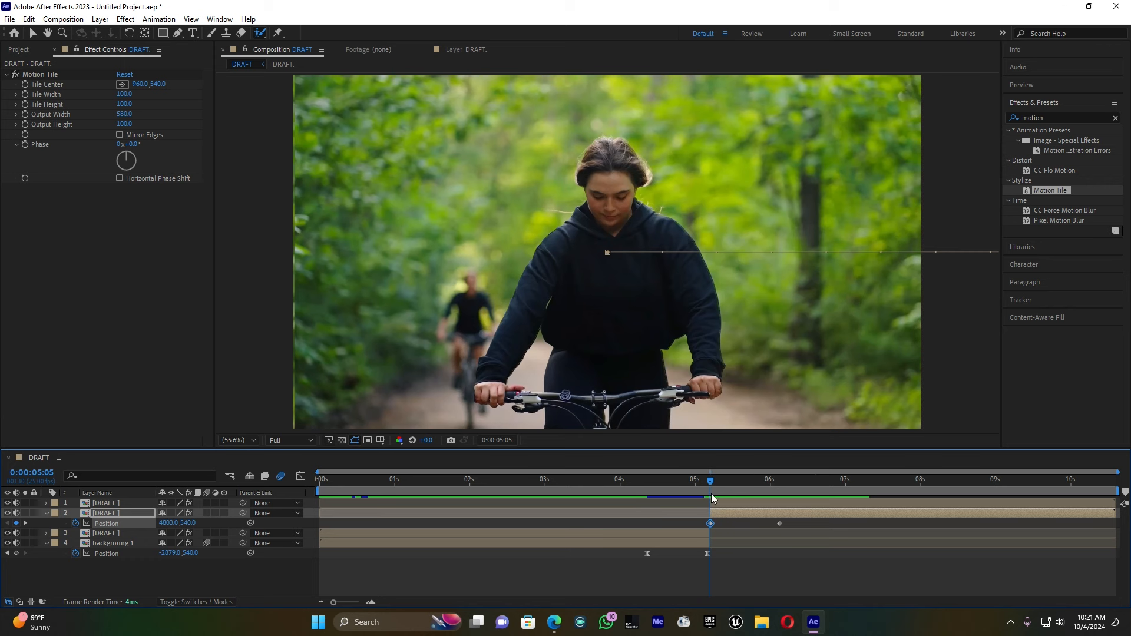
- Apply Easy Ease to both Position keyframes of the cyclist background, and reshape the speed graph to peak just after the first keyframe
drag(808, 524, 713, 522)
right_click(713, 522)
mouse_move(760, 515)
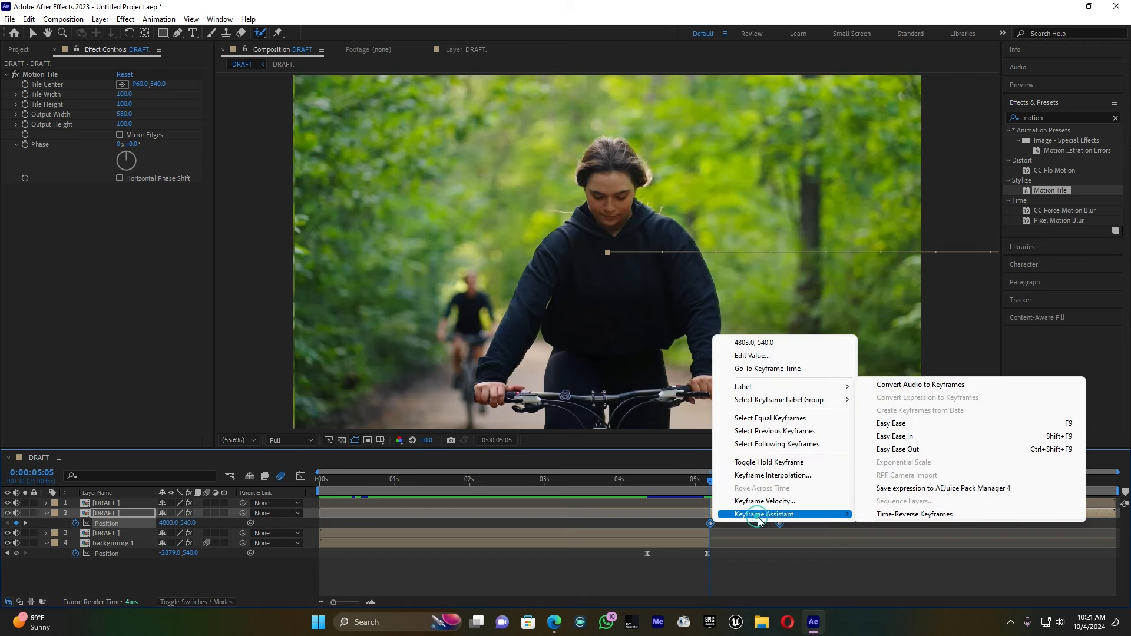
click(902, 423)
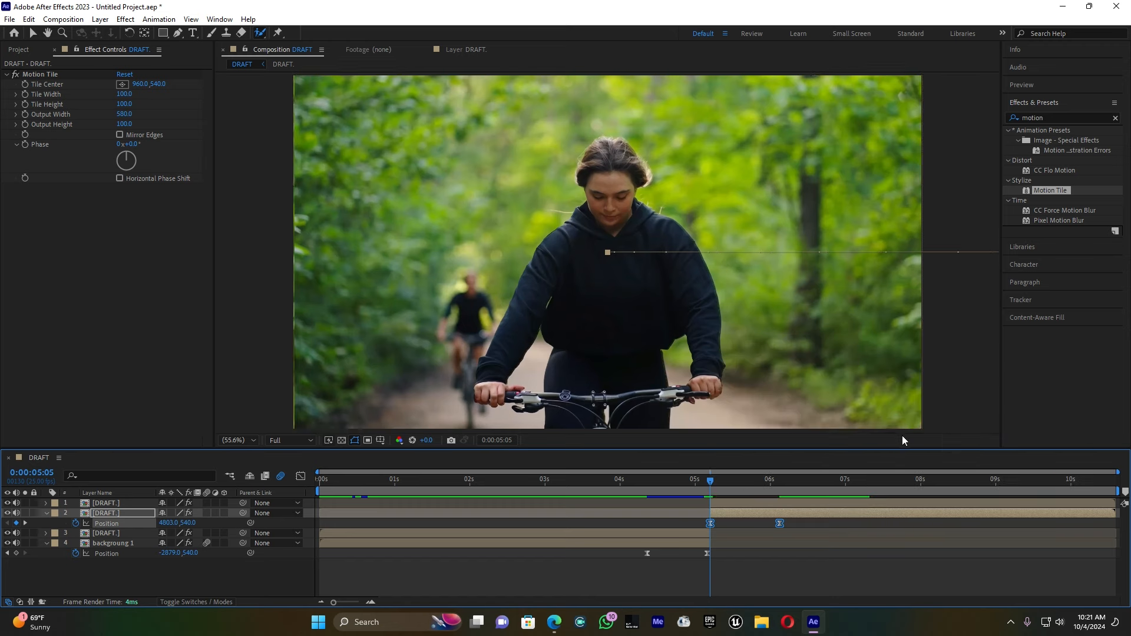
click(301, 476)
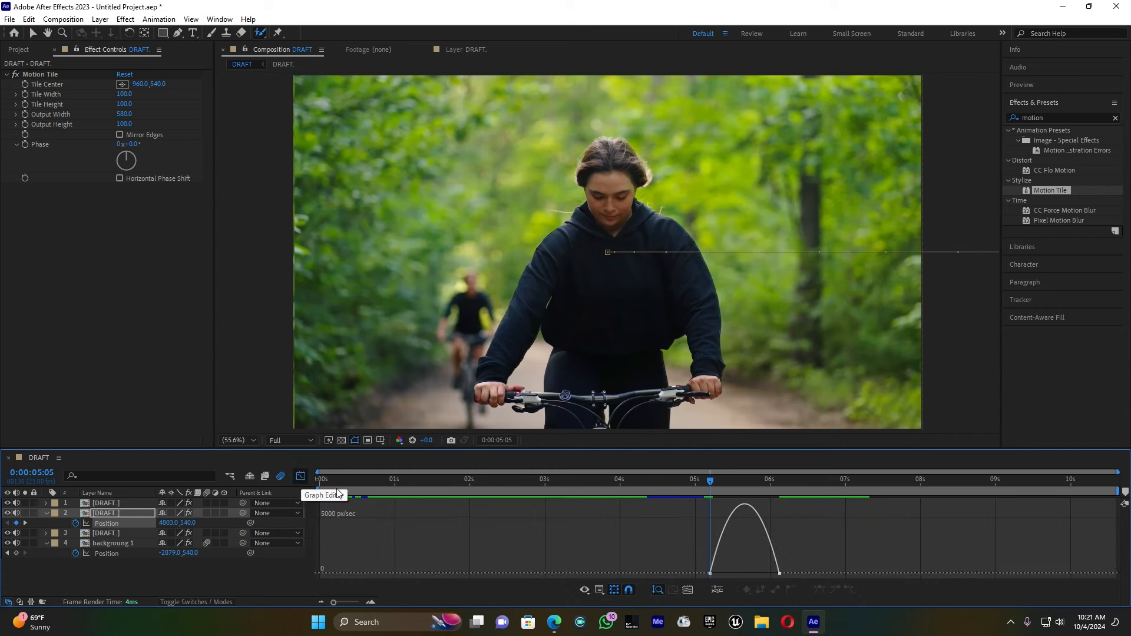
drag(790, 559, 685, 564)
drag(756, 569, 713, 571)
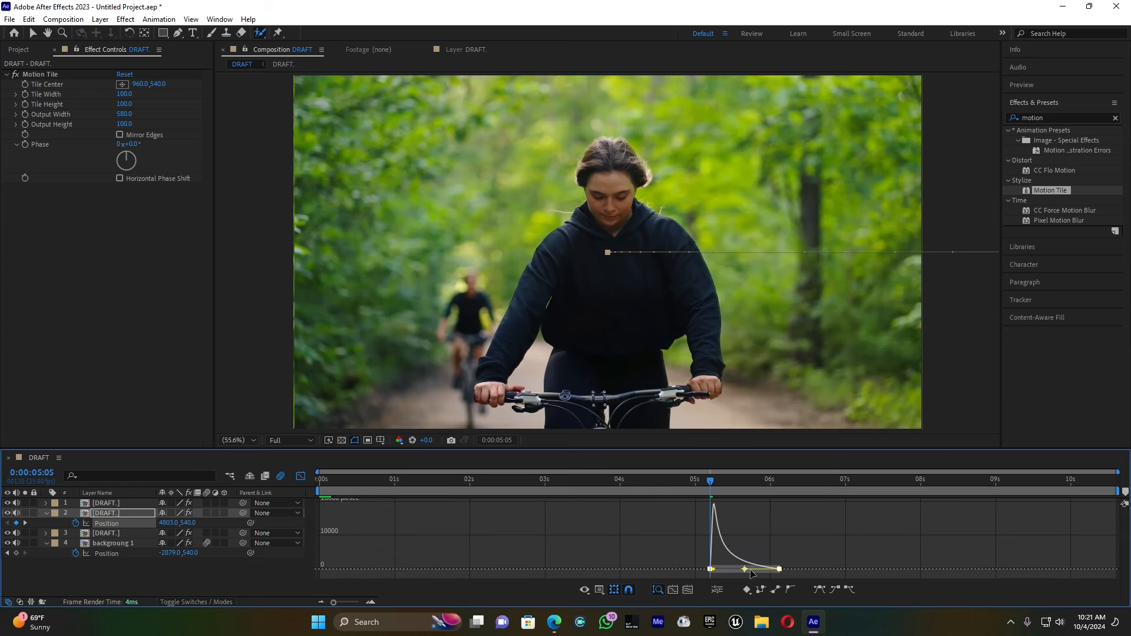
- Preview the whole transition across both clips from before the first background slide, and close the graph editor
click(665, 480)
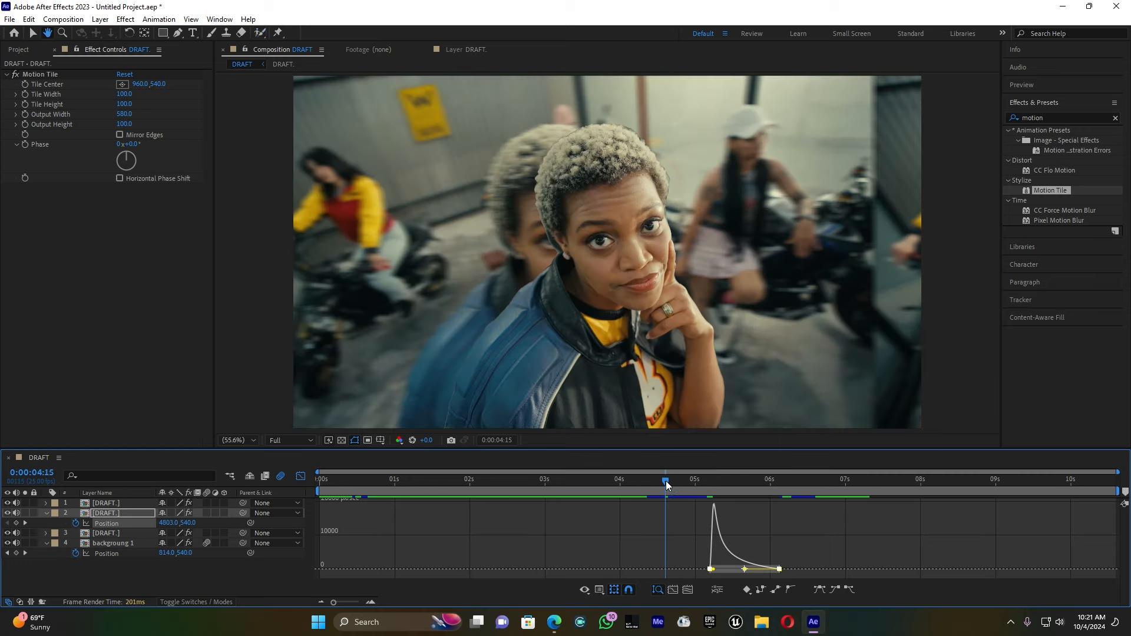
key(space)
click(634, 480)
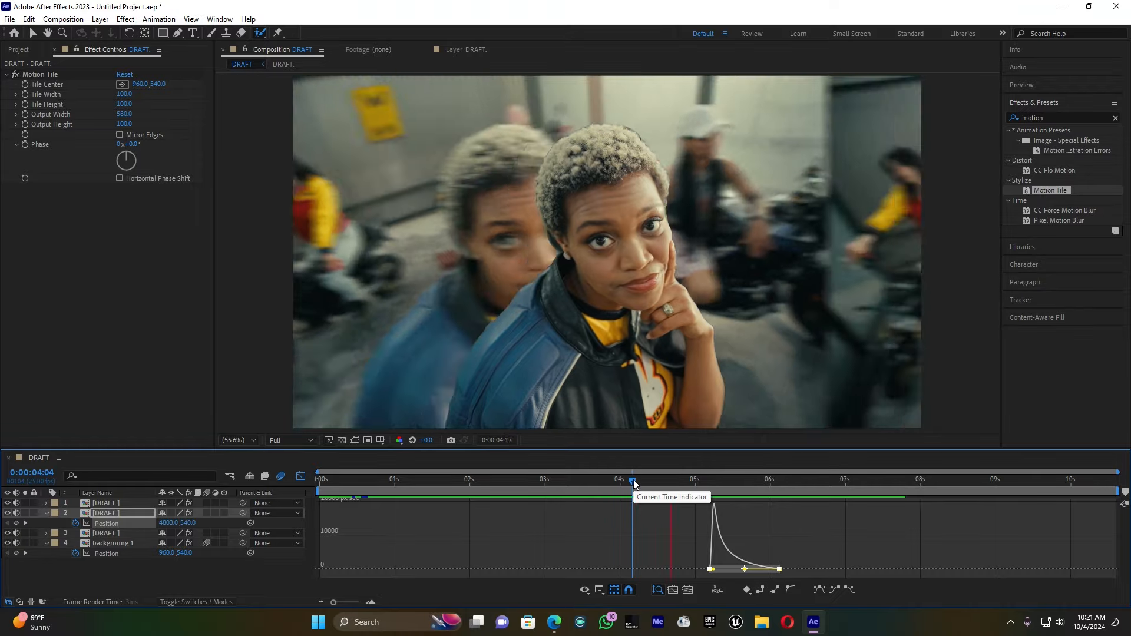
key(space)
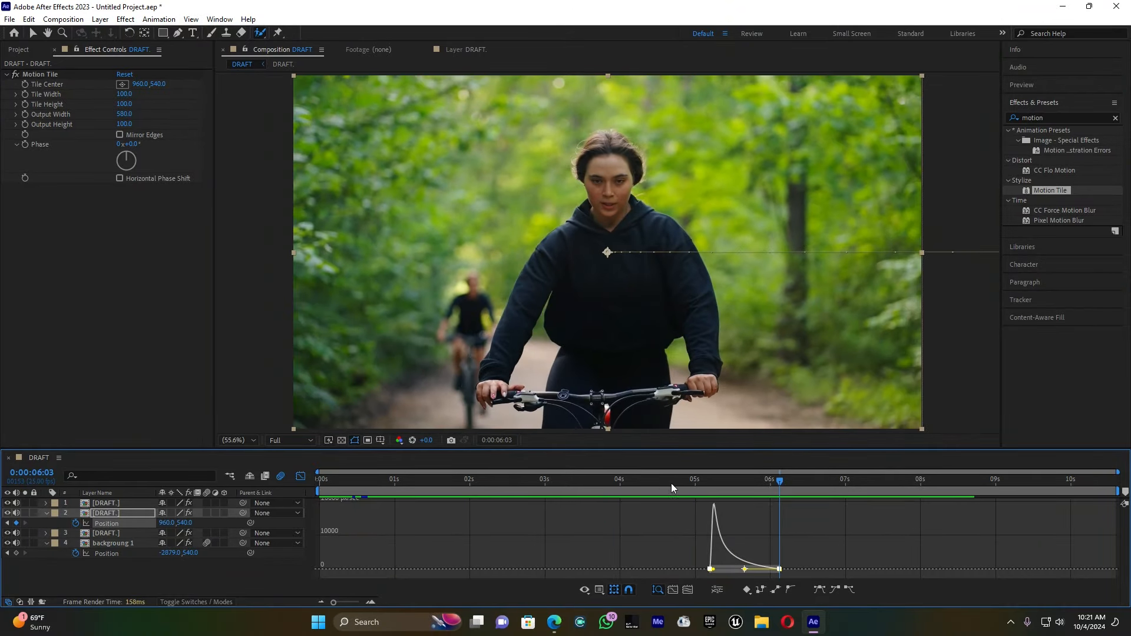
click(648, 479)
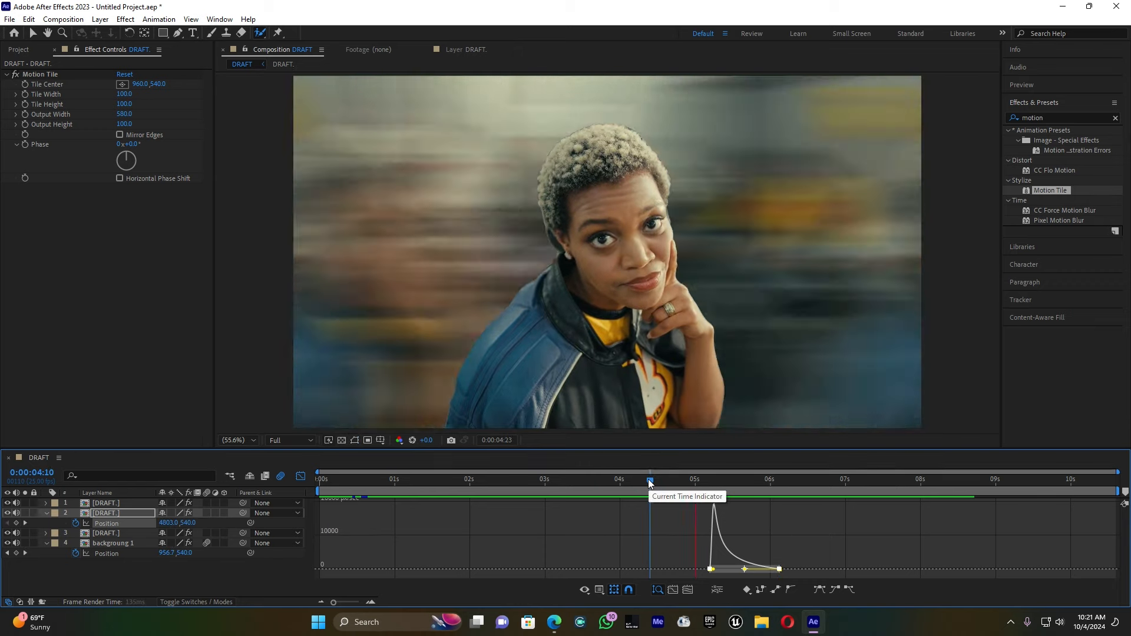
key(space)
key(space)
click(301, 476)
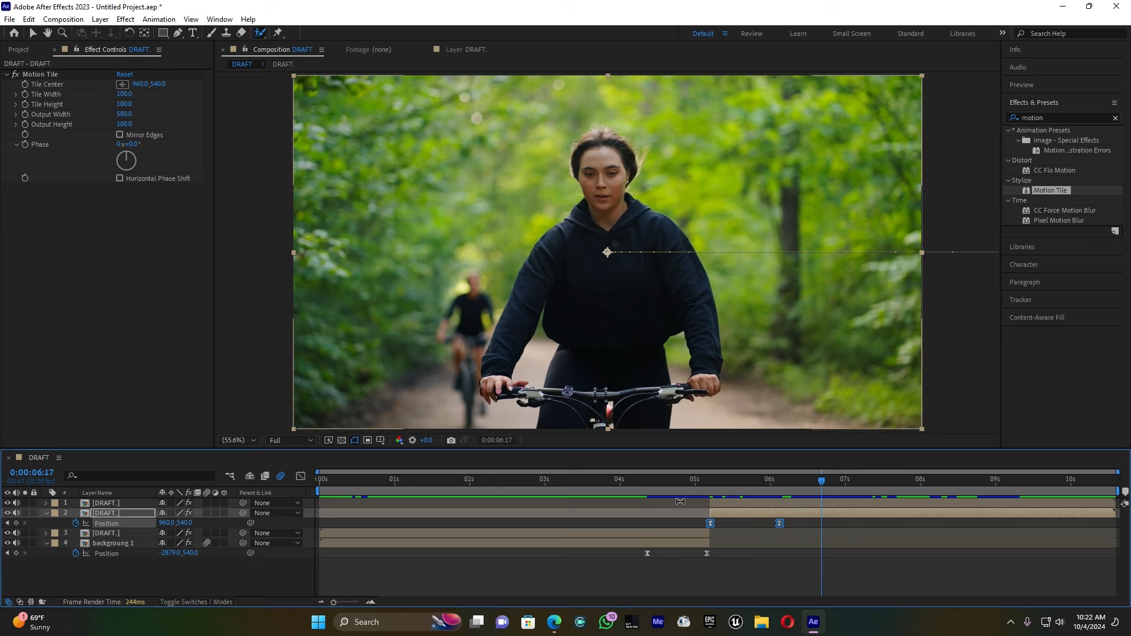
- At 0:00:04:09, reveal the Scale property of the first clip's rotoscoped foreground layer, layer 3
mouse_move(645, 482)
mouse_down()
mouse_move(669, 482)
mouse_move(648, 486)
mouse_up()
click(662, 535)
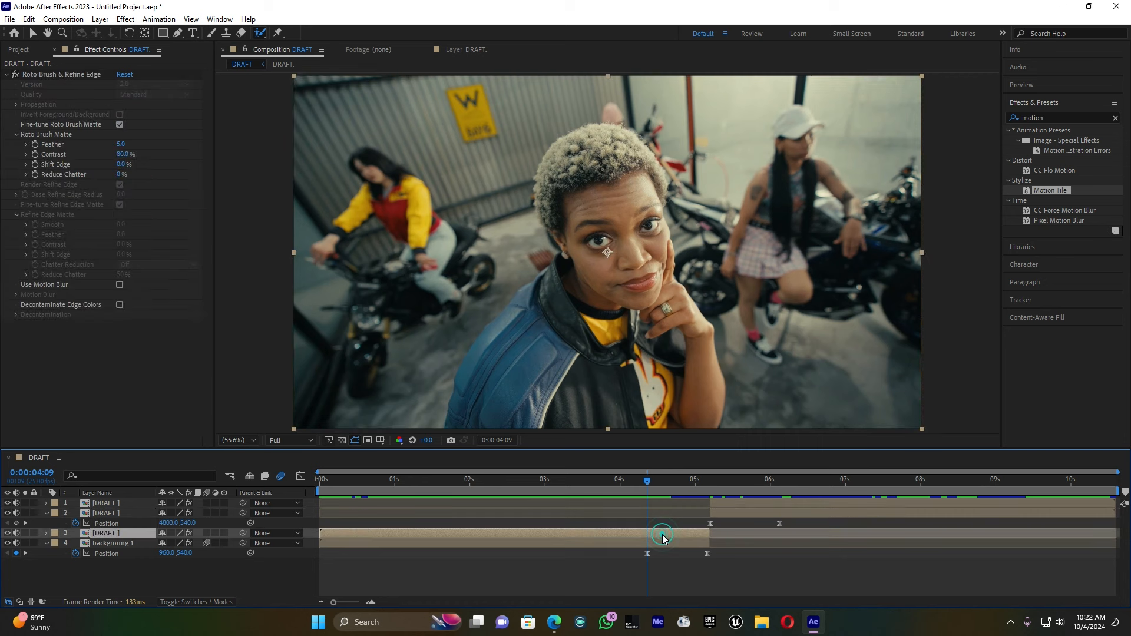
key(s)
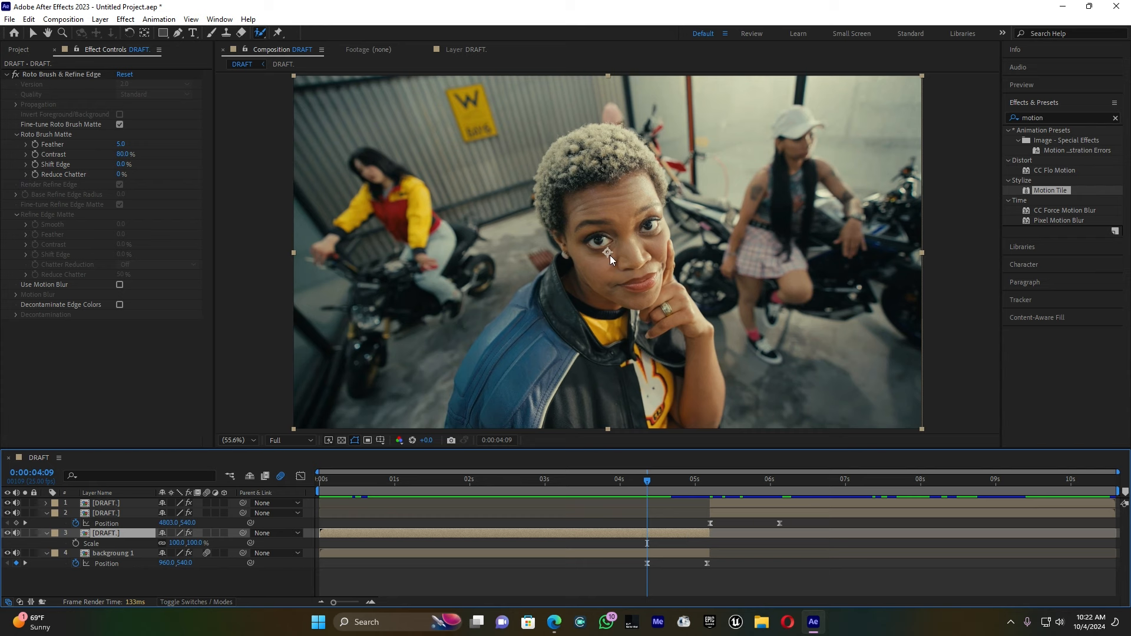
- Move the anchor point of the first clip's rotoscoped foreground layer near the image's upper-right corner with the Pan Behind tool
drag(609, 253, 626, 247)
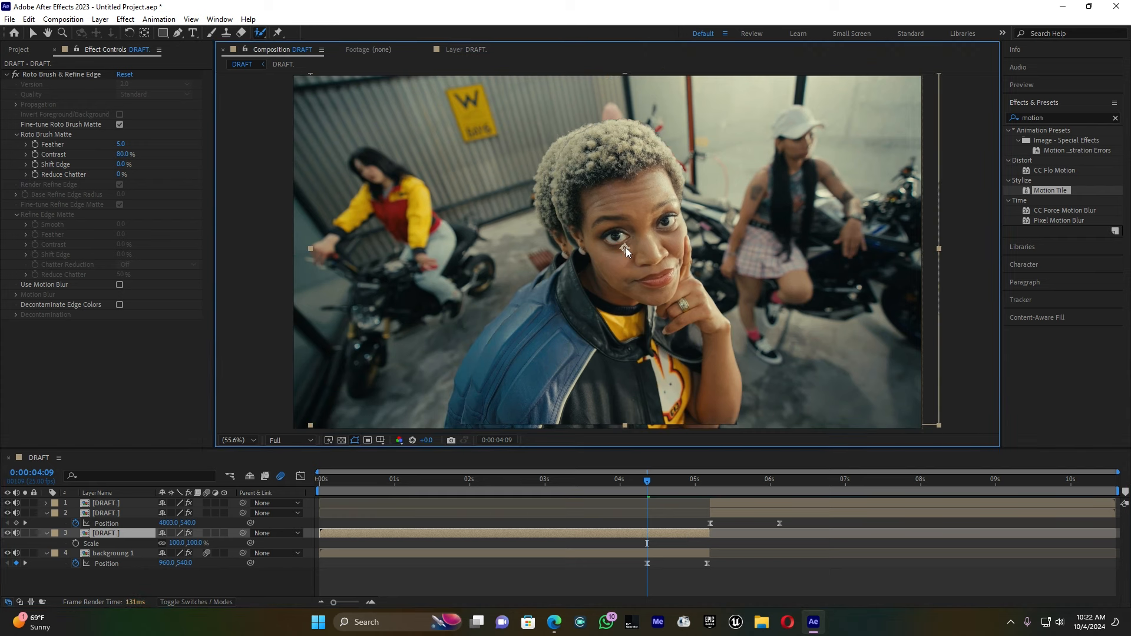
key(ctrl+z)
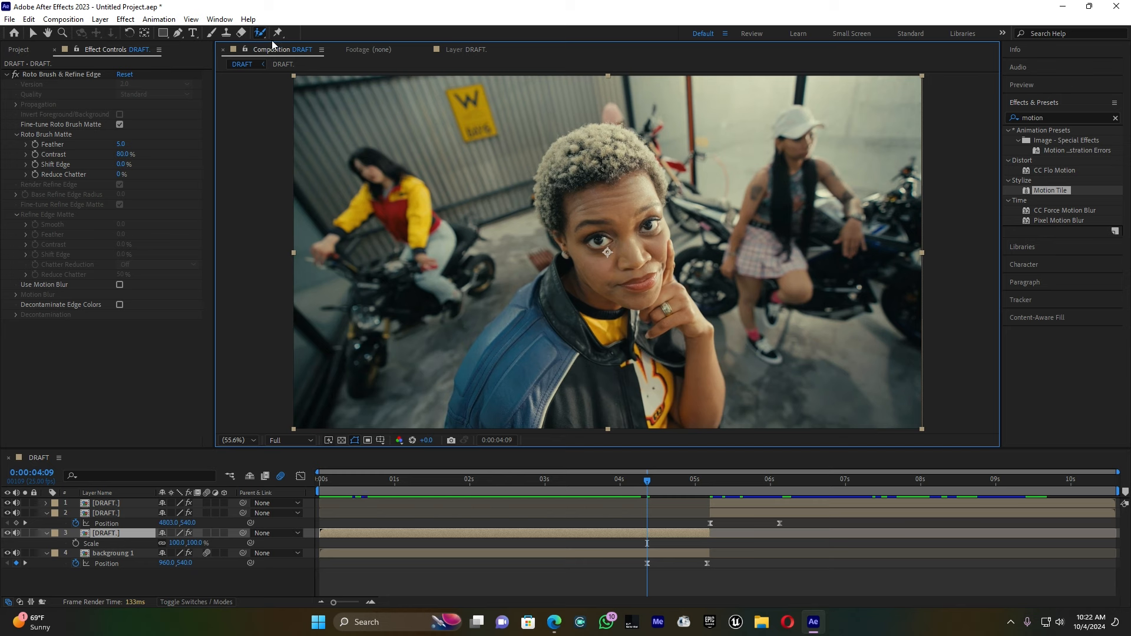
click(144, 33)
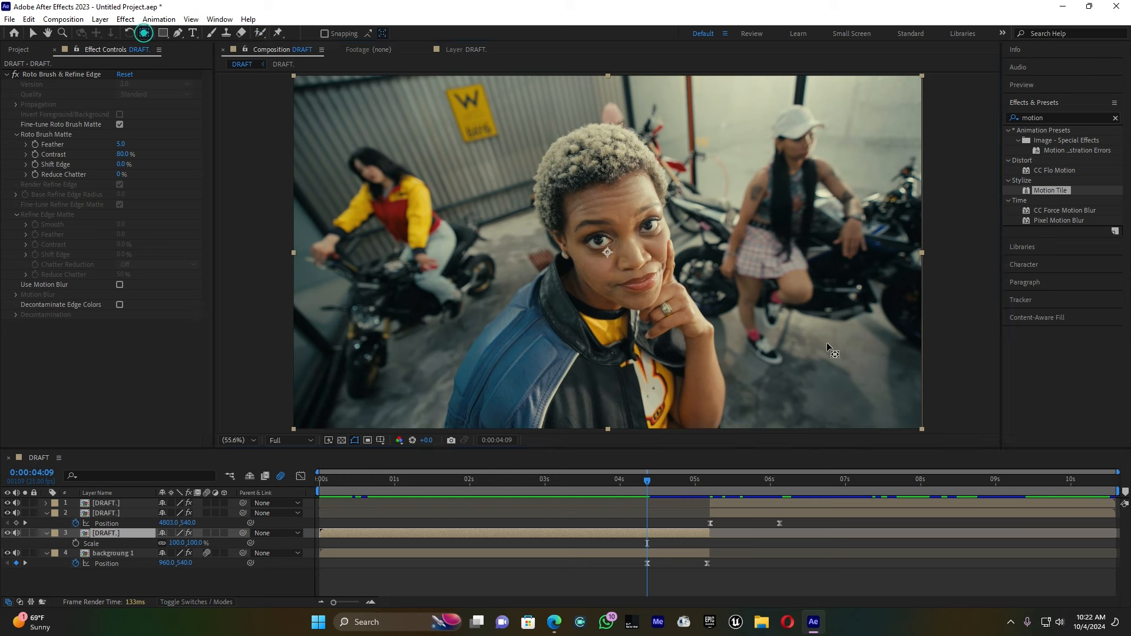
drag(605, 250, 754, 196)
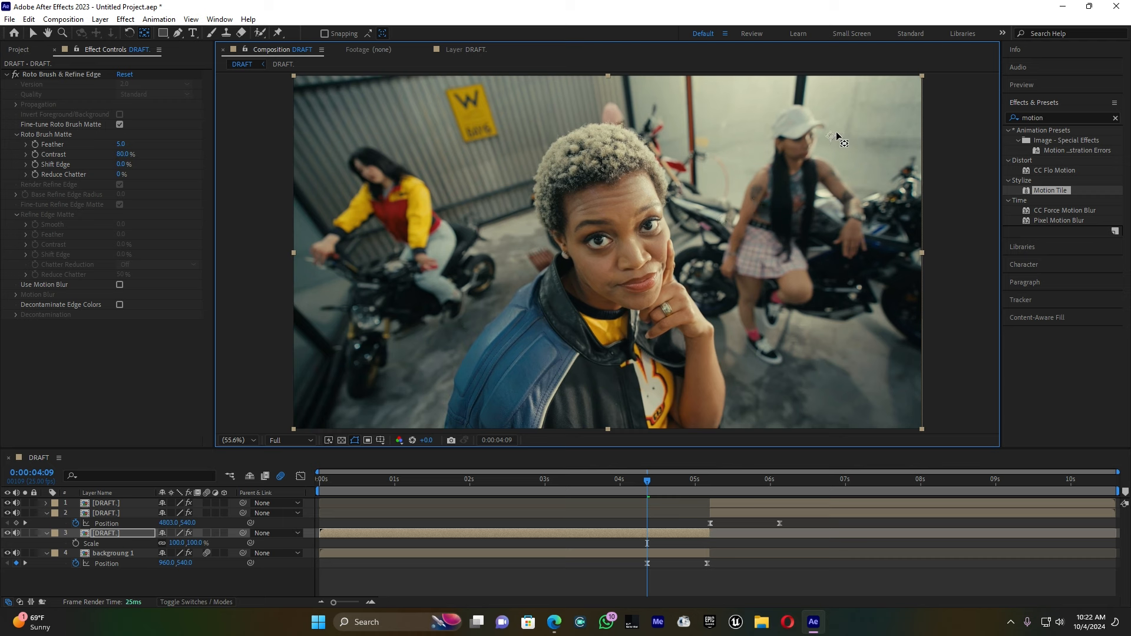
drag(857, 123, 894, 96)
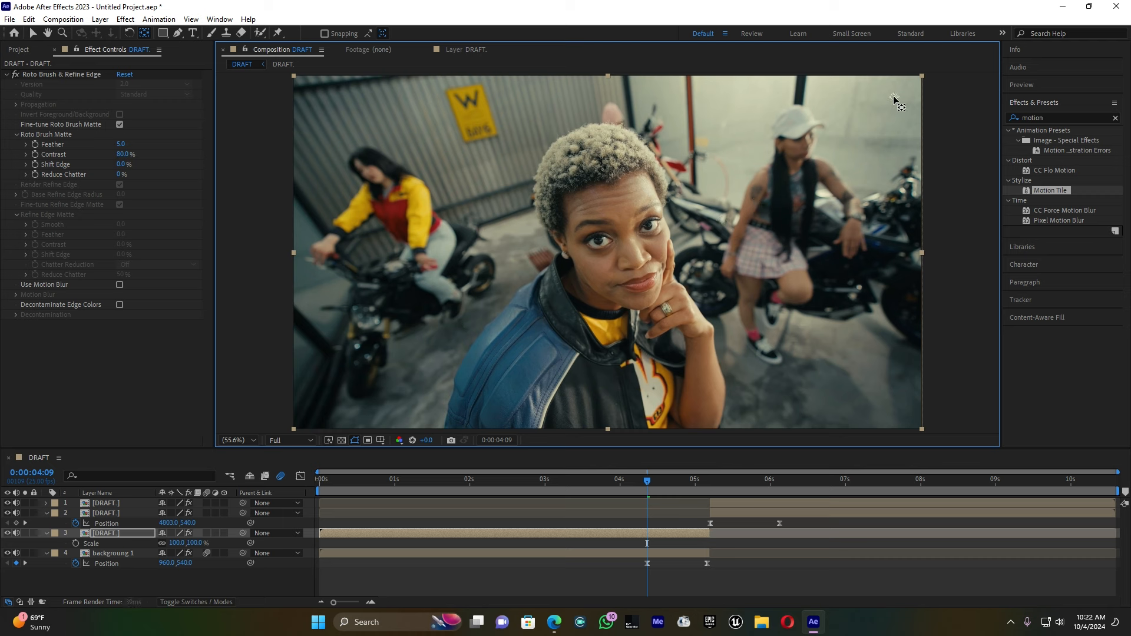
- Keyframe layer 3's Scale at 100% at 0:00:04:09 and 323% at 0:00:05:04
click(75, 542)
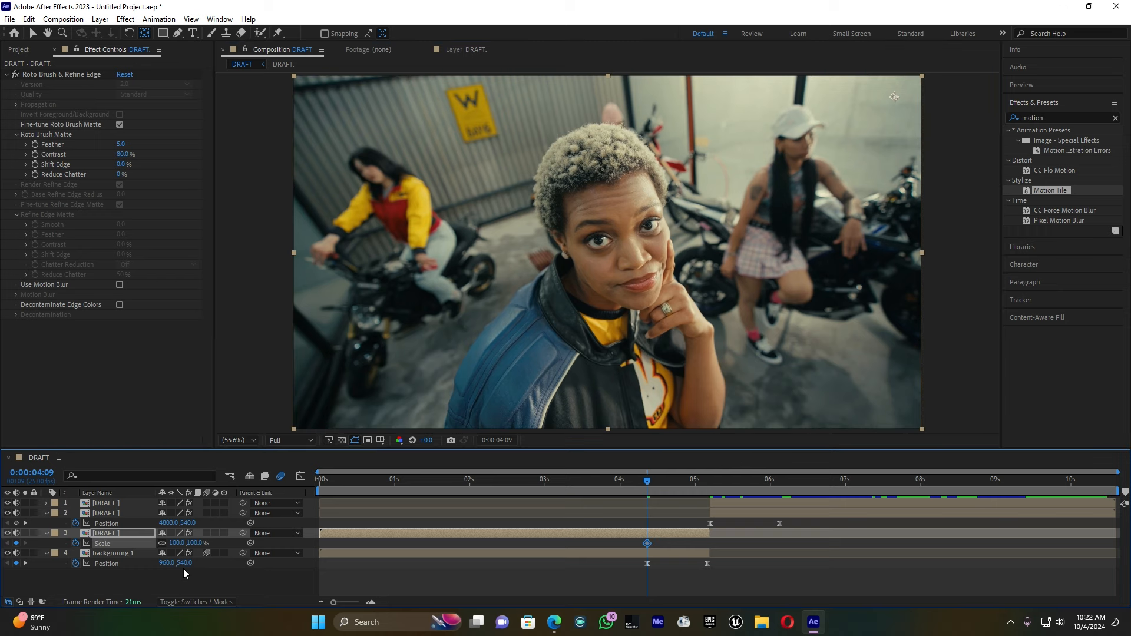
drag(649, 480, 709, 479)
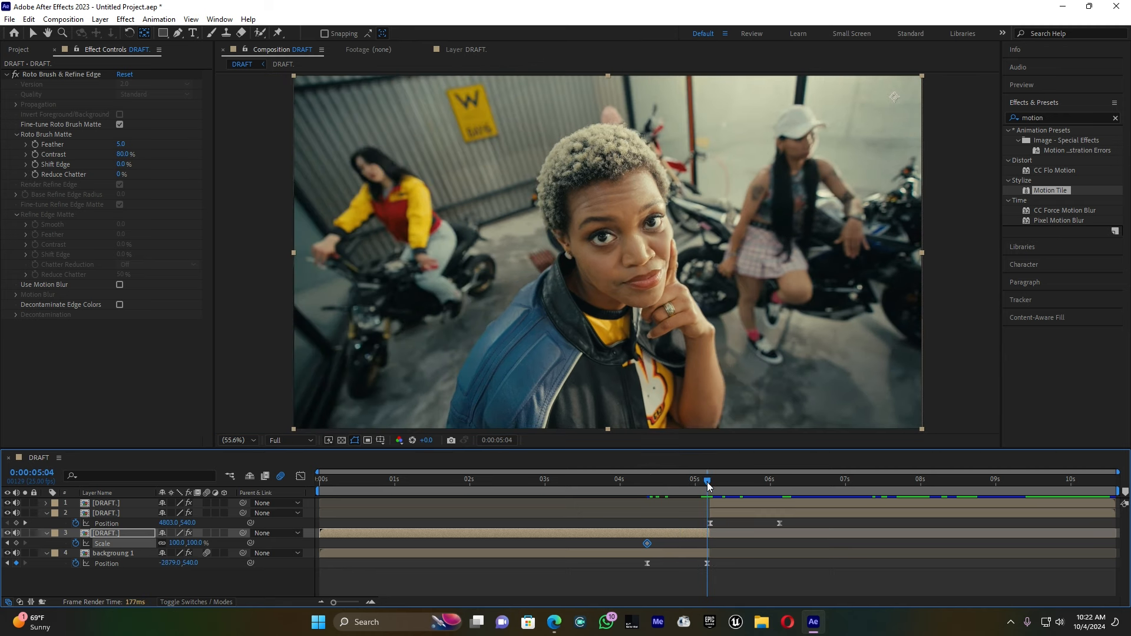
drag(177, 543, 208, 540)
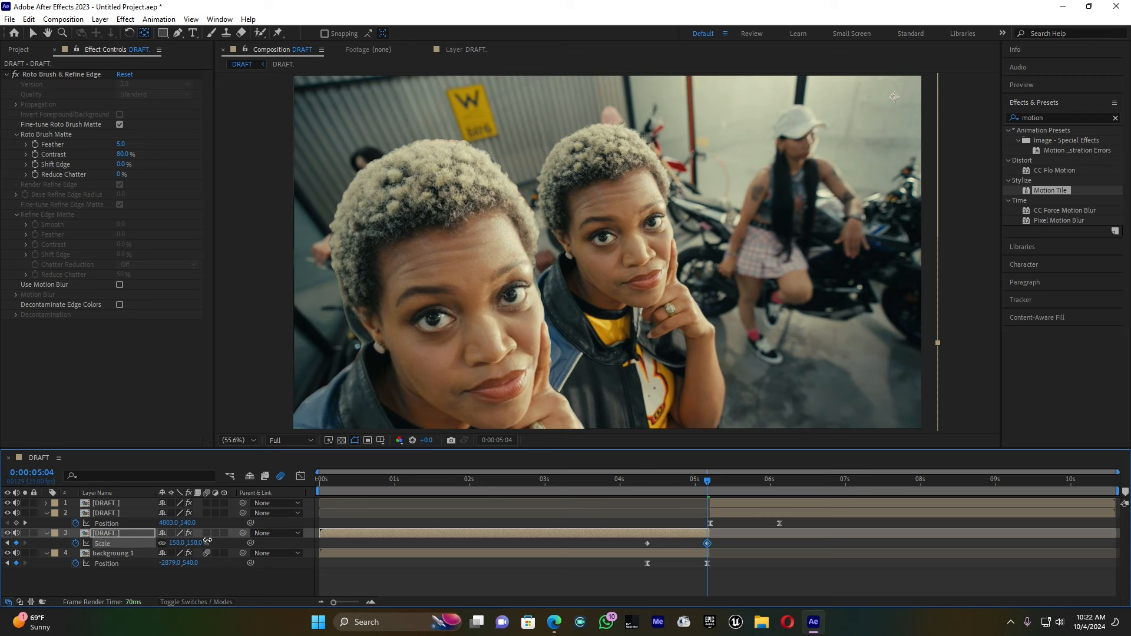
drag(208, 541, 278, 513)
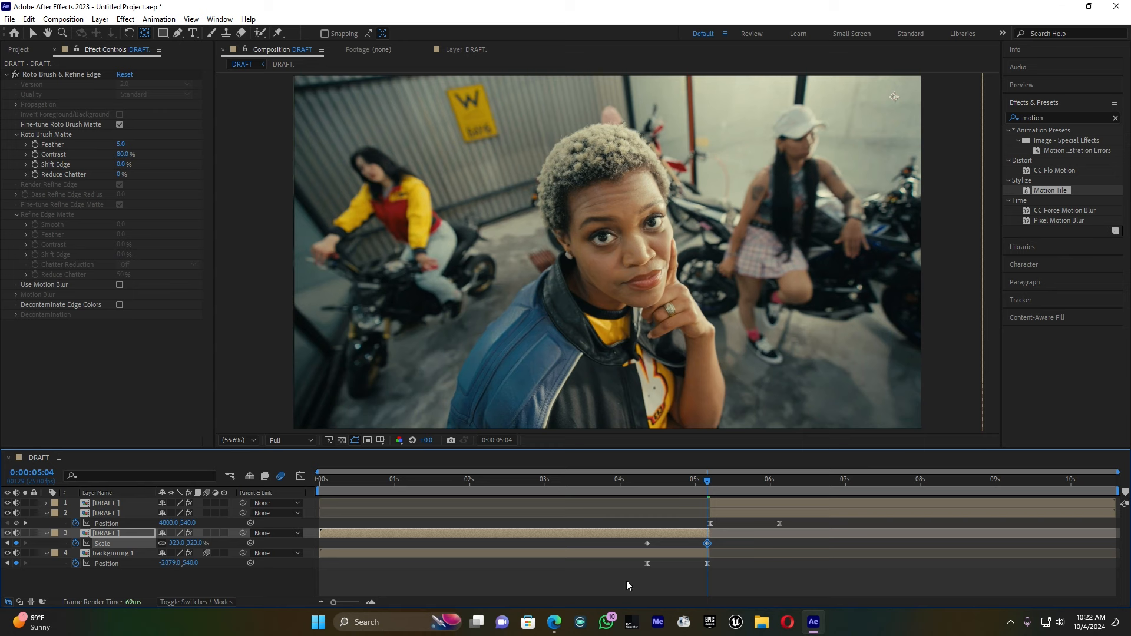
- Apply Easy Ease to both Scale keyframes of layer 3, and preview the zoom from 0:00:04:07
drag(632, 539, 724, 550)
right_click(706, 544)
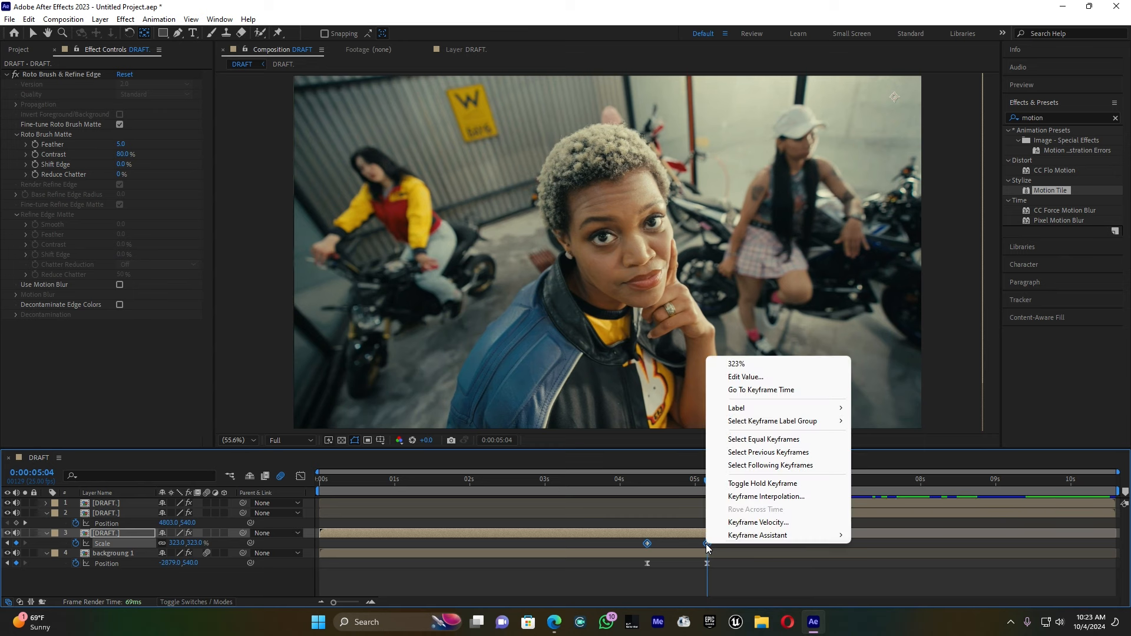
click(749, 535)
click(884, 444)
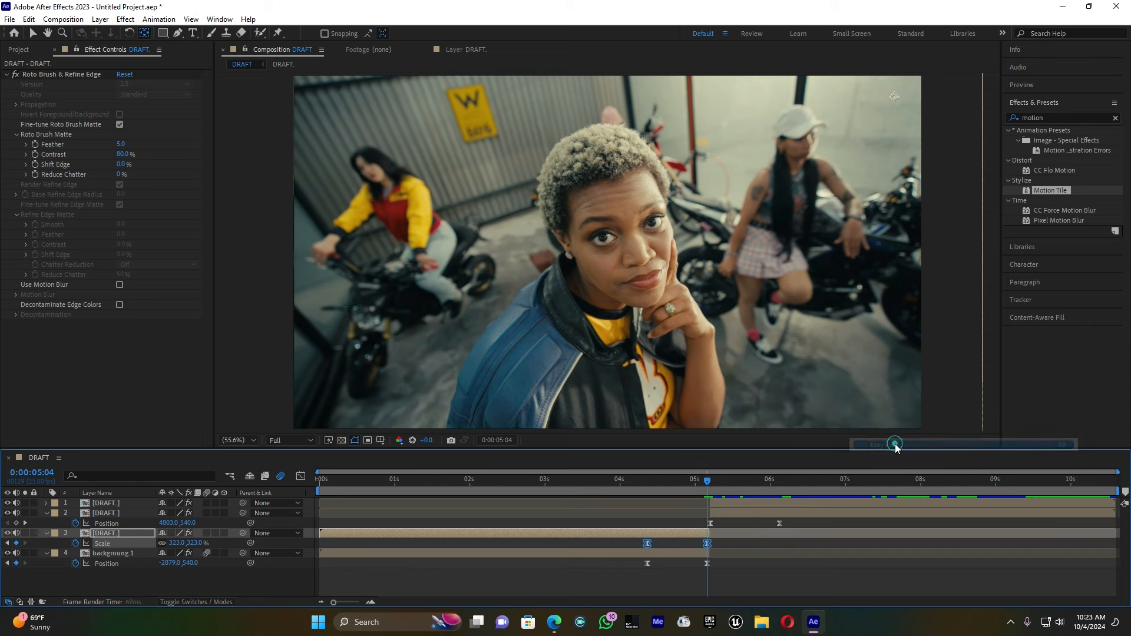
drag(708, 481, 641, 493)
key(space)
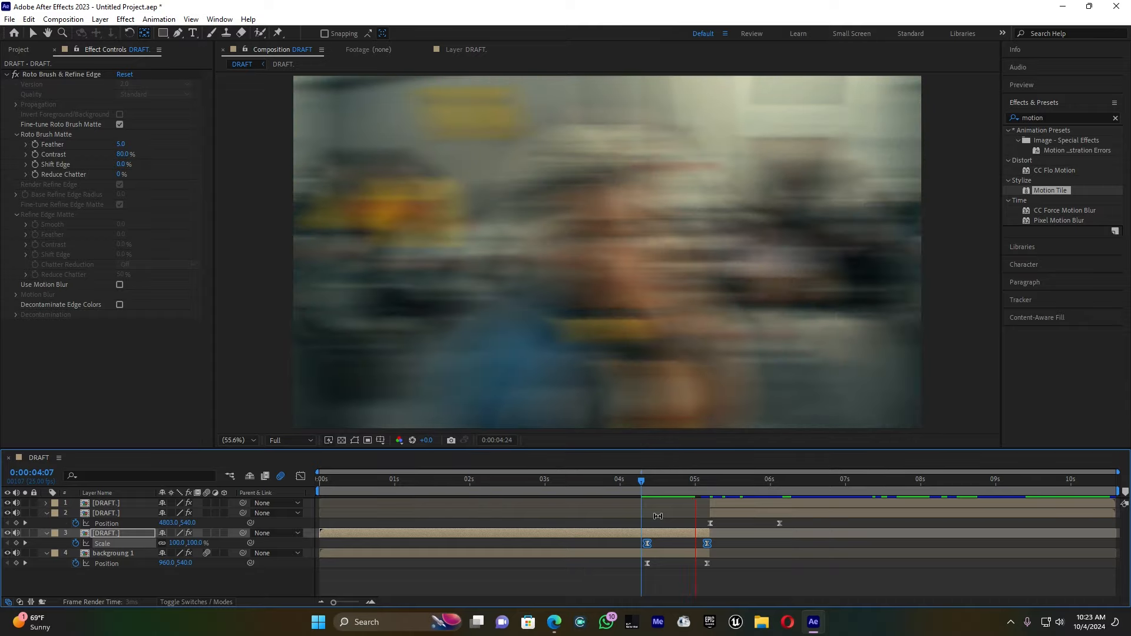
- At 0:00:06:03, move the anchor point of the cyclist foreground, layer 1, near the image's upper-left corner
click(727, 488)
drag(728, 481, 778, 486)
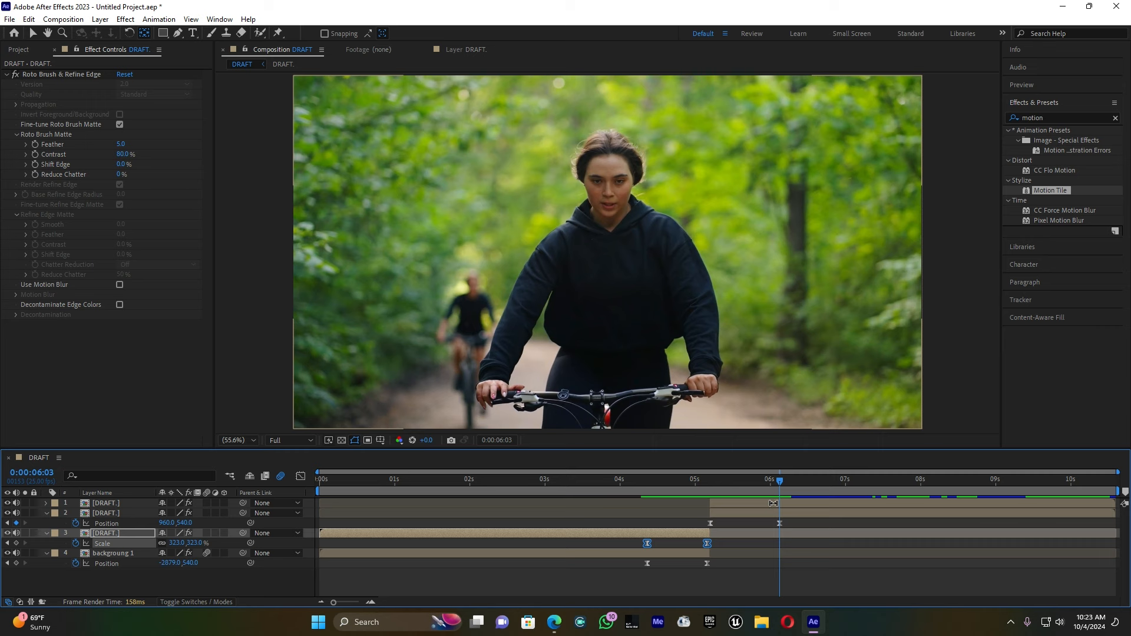
click(34, 33)
click(730, 503)
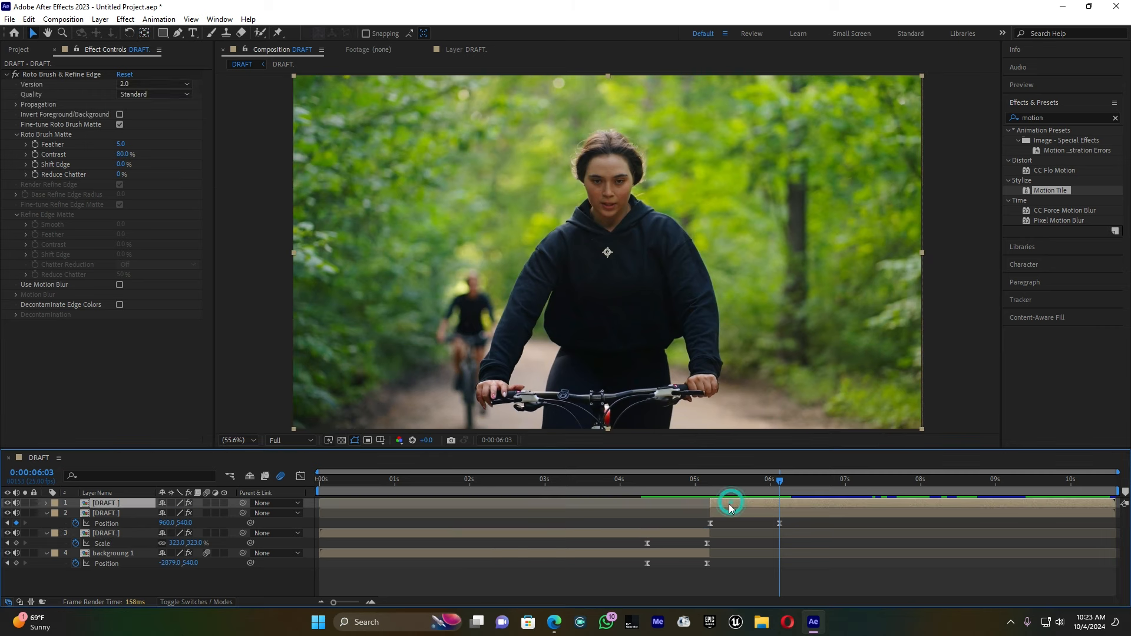
click(144, 33)
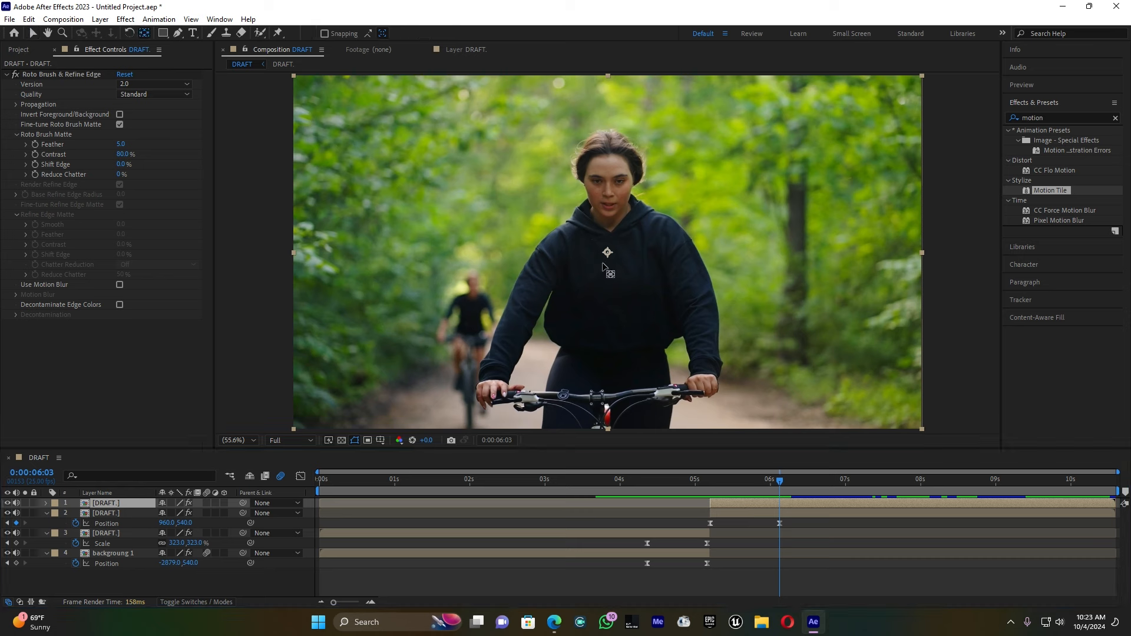
drag(606, 252, 604, 250)
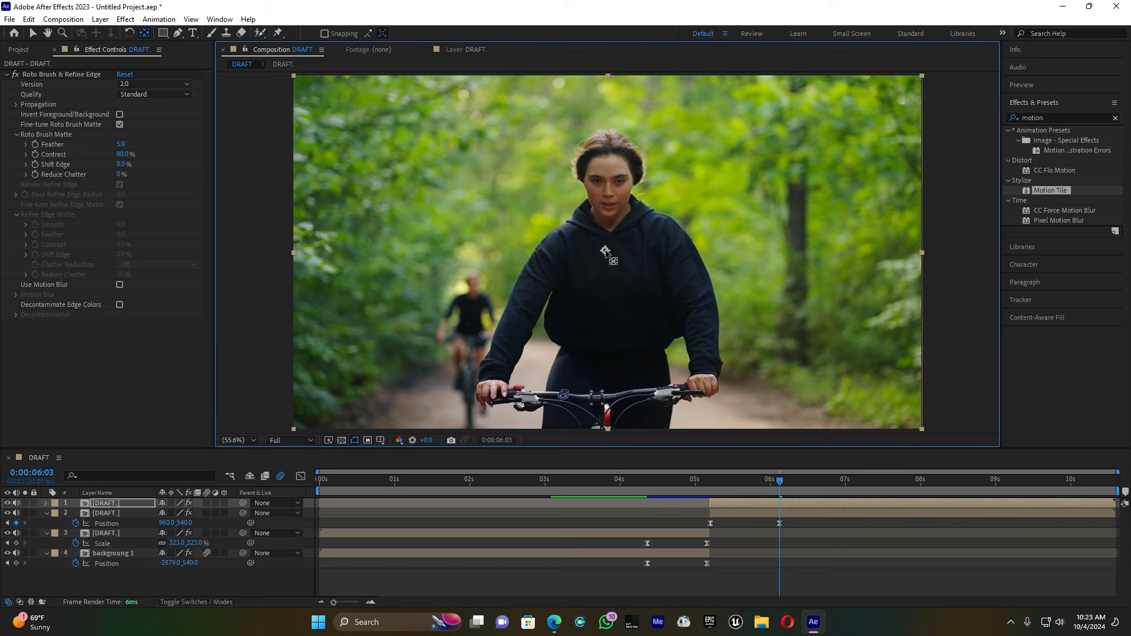
drag(311, 96, 314, 95)
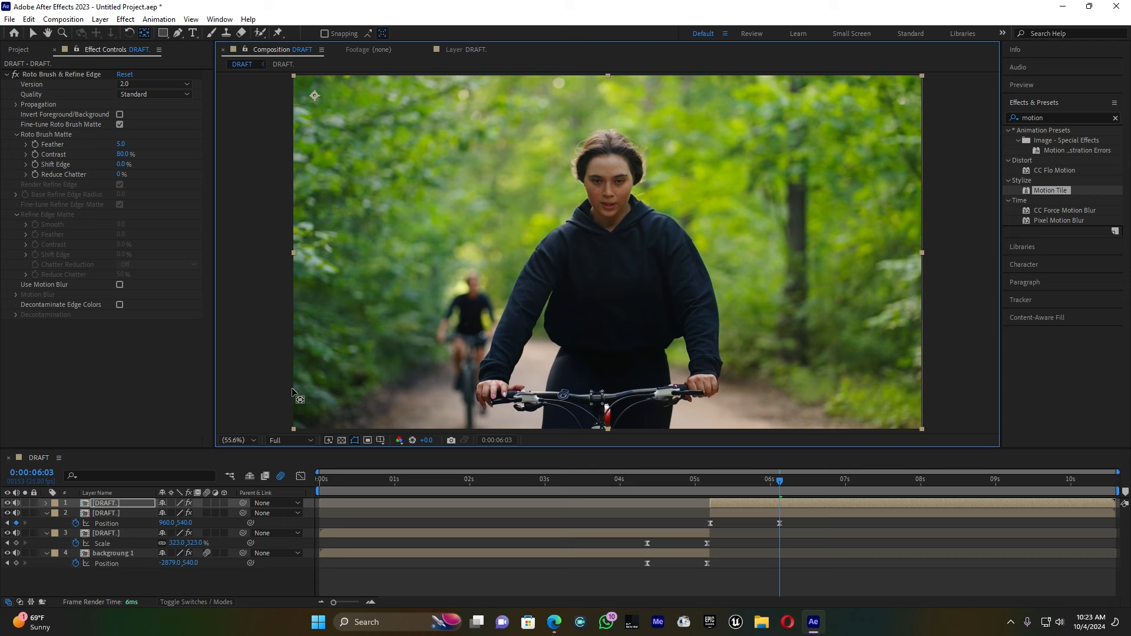
- Keyframe layer 1's Scale at 100% at 0:00:06:03 and 262% at 0:00:05:05
key(s)
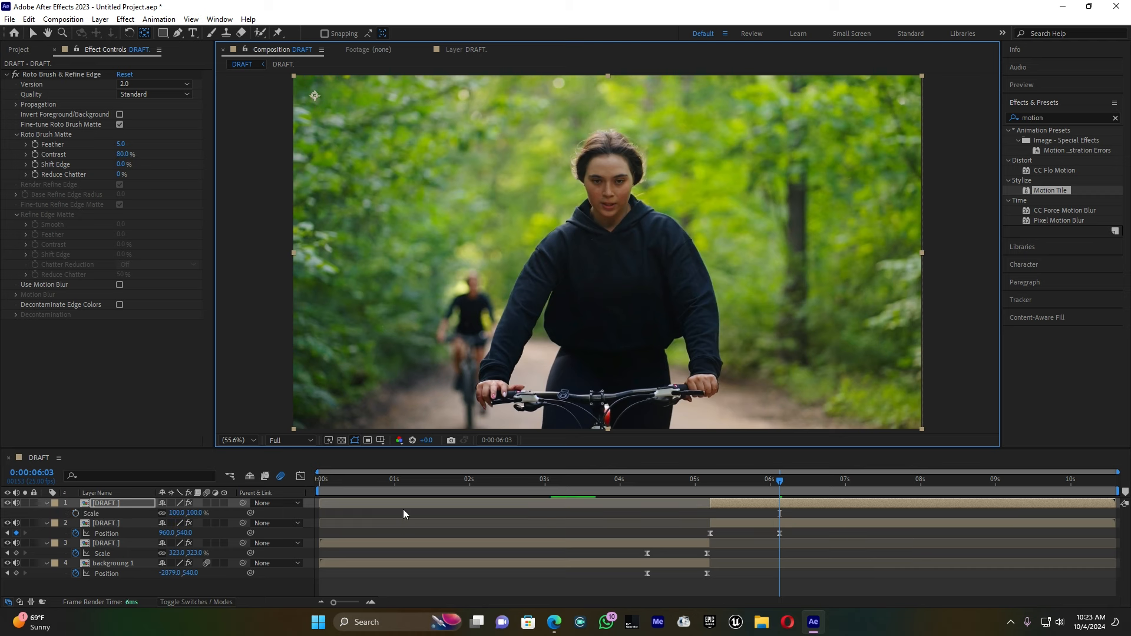
click(76, 513)
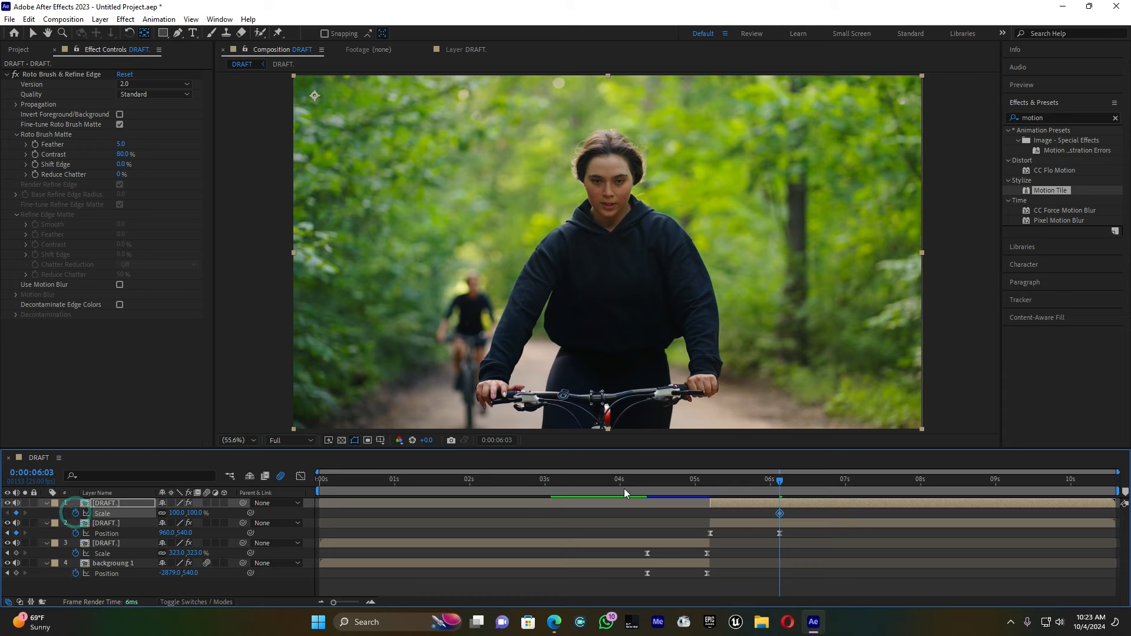
drag(779, 479, 708, 489)
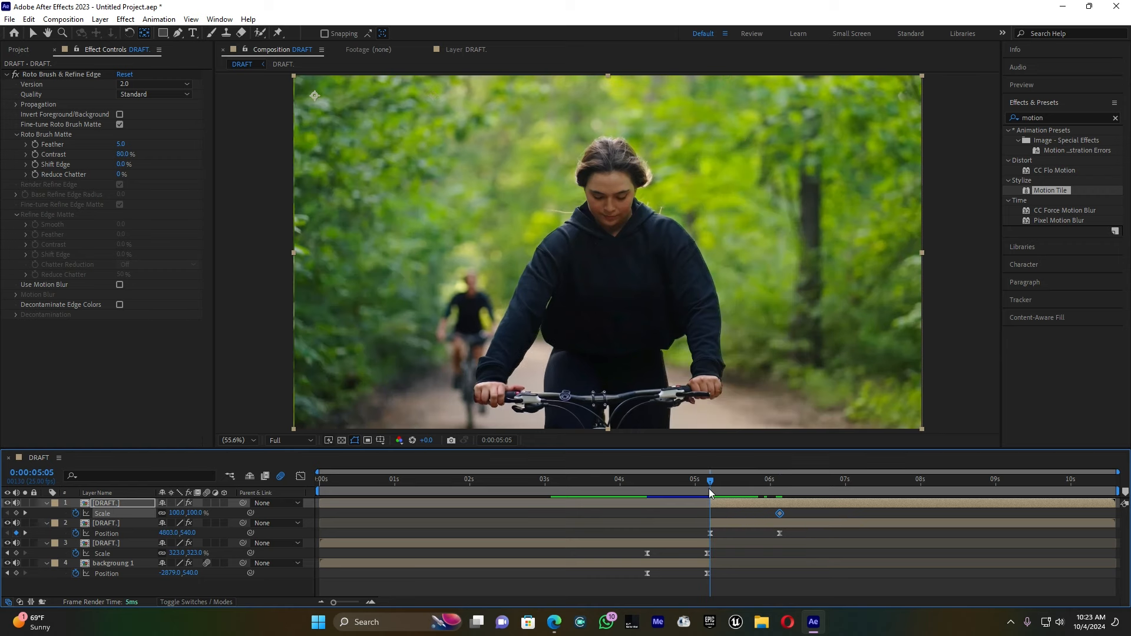
drag(176, 513, 268, 513)
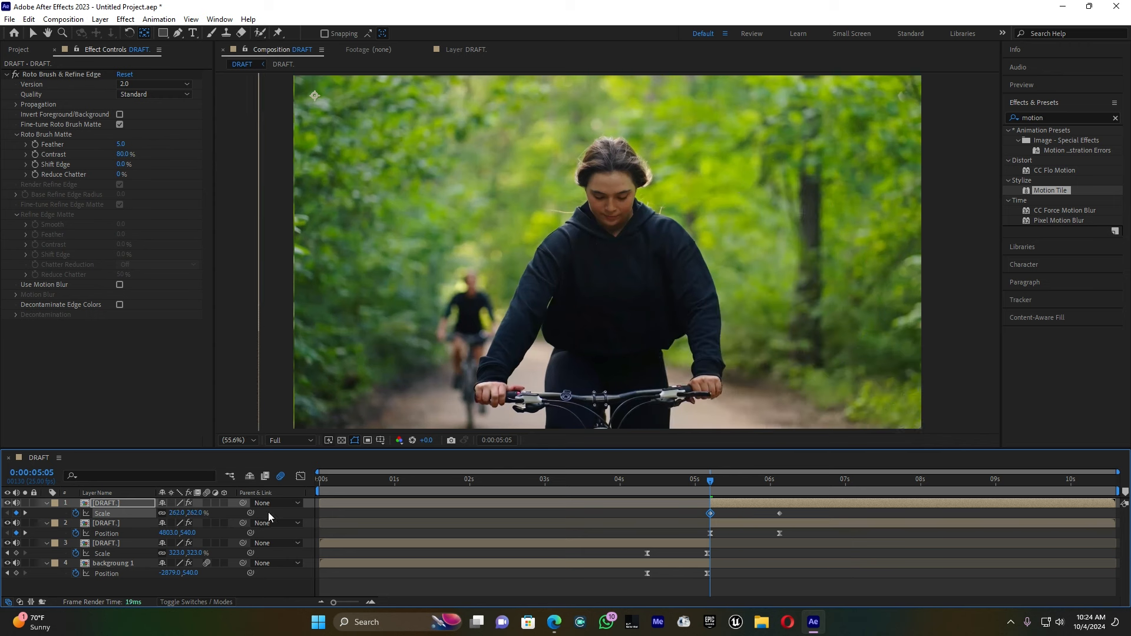
- Apply Easy Ease to both Scale keyframes of the cyclist foreground, layer 1
drag(789, 511, 704, 521)
right_click(711, 515)
click(747, 506)
click(928, 442)
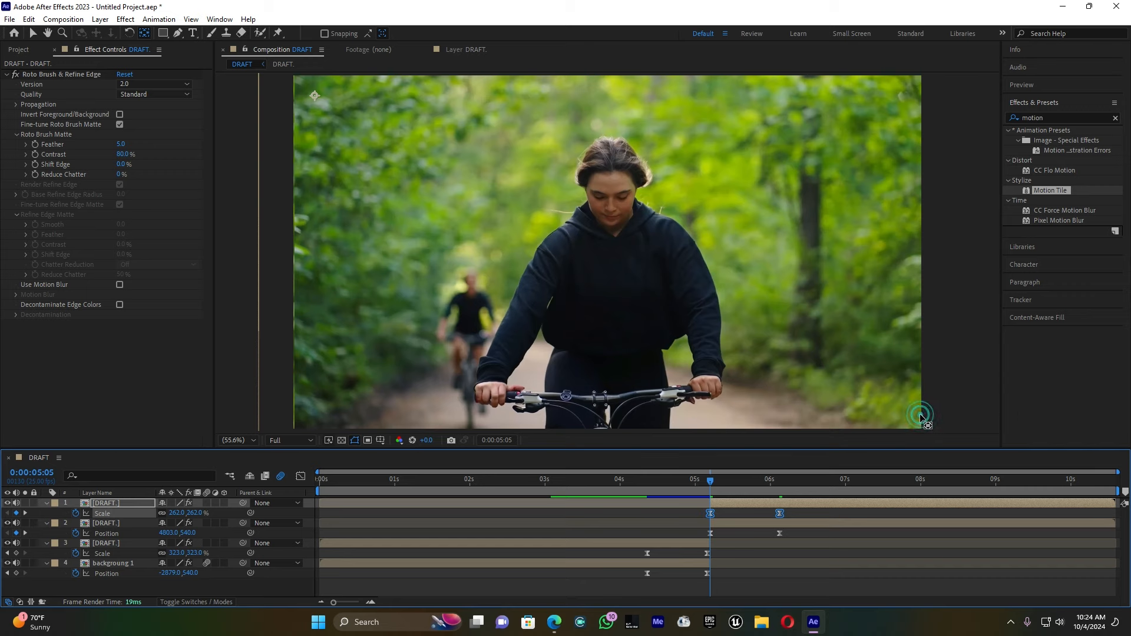
- Preview the transition between the clips from 0:00:03:15, and replay it from 0:00:04:06
click(589, 486)
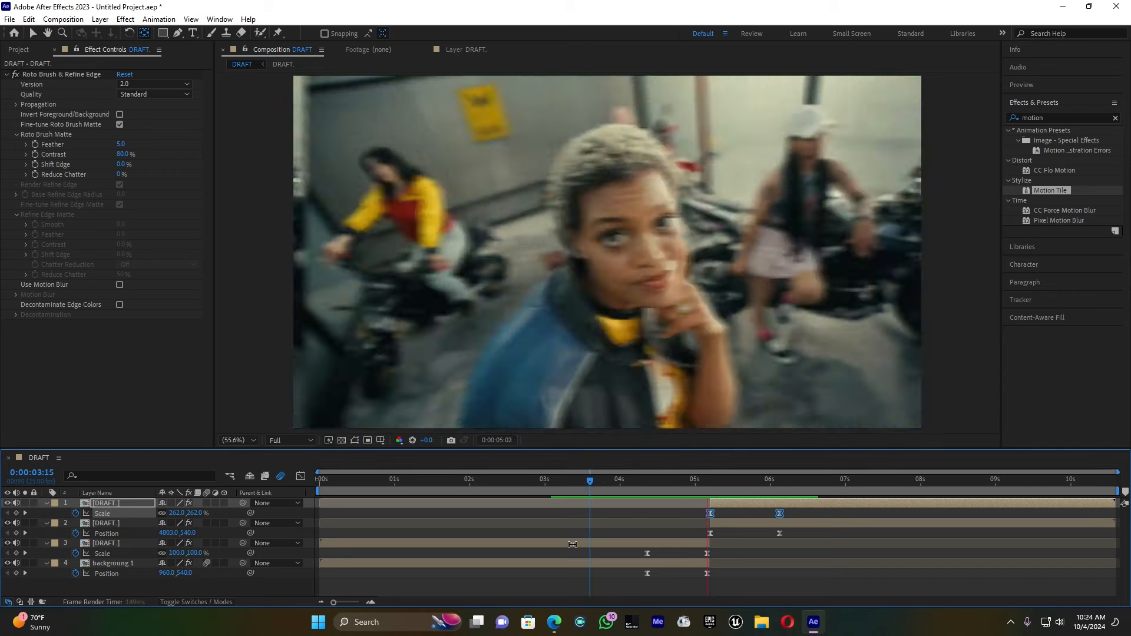
key(space)
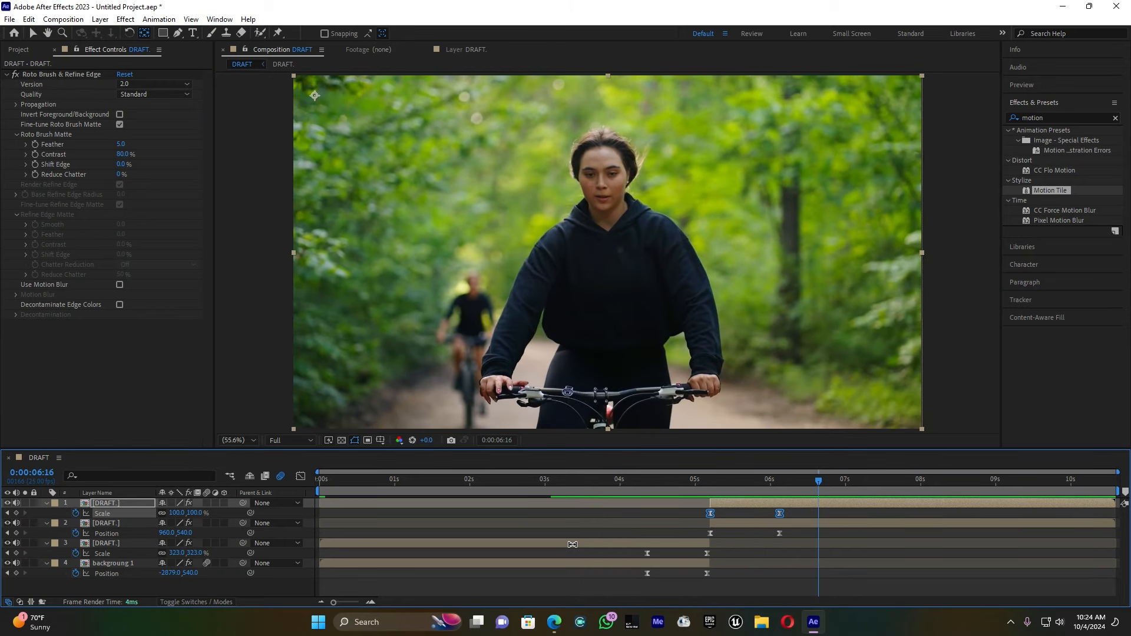
drag(731, 479, 637, 489)
key(space)
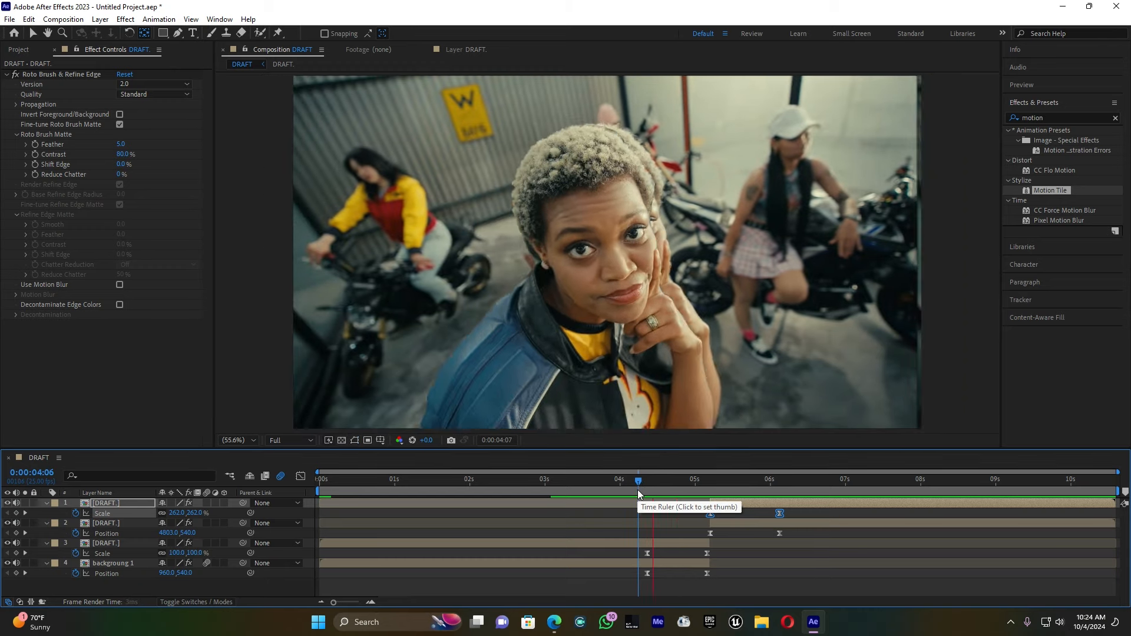
key(space)
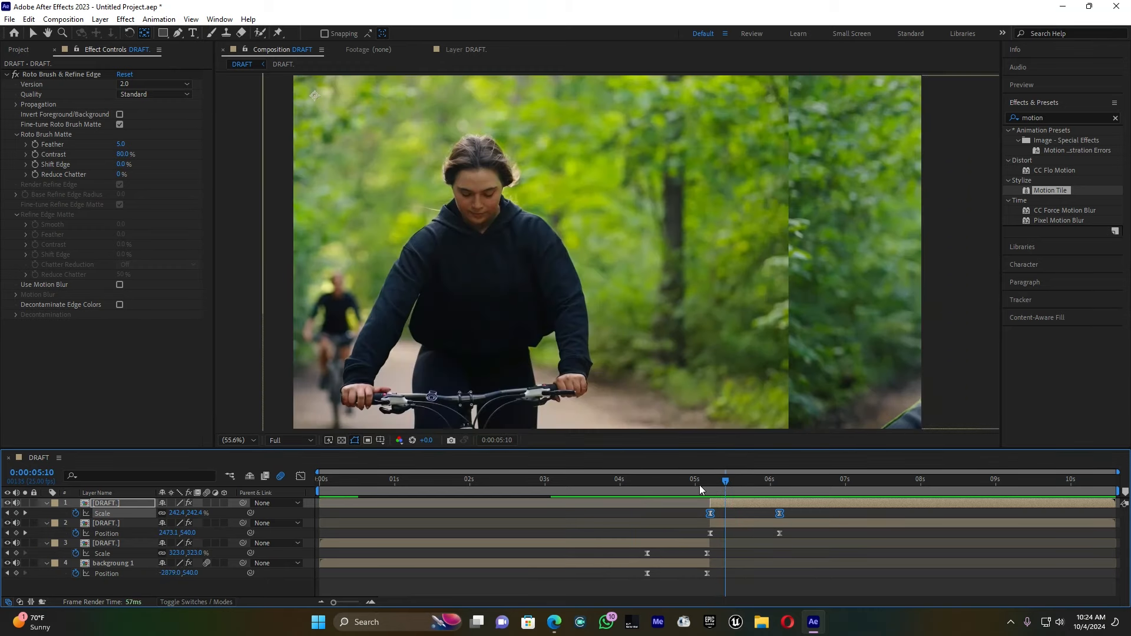
- Copy layer 1's two Scale keyframes to the cyclist background, layer 2, starting at 0:00:05:05
click(720, 482)
drag(720, 484, 711, 487)
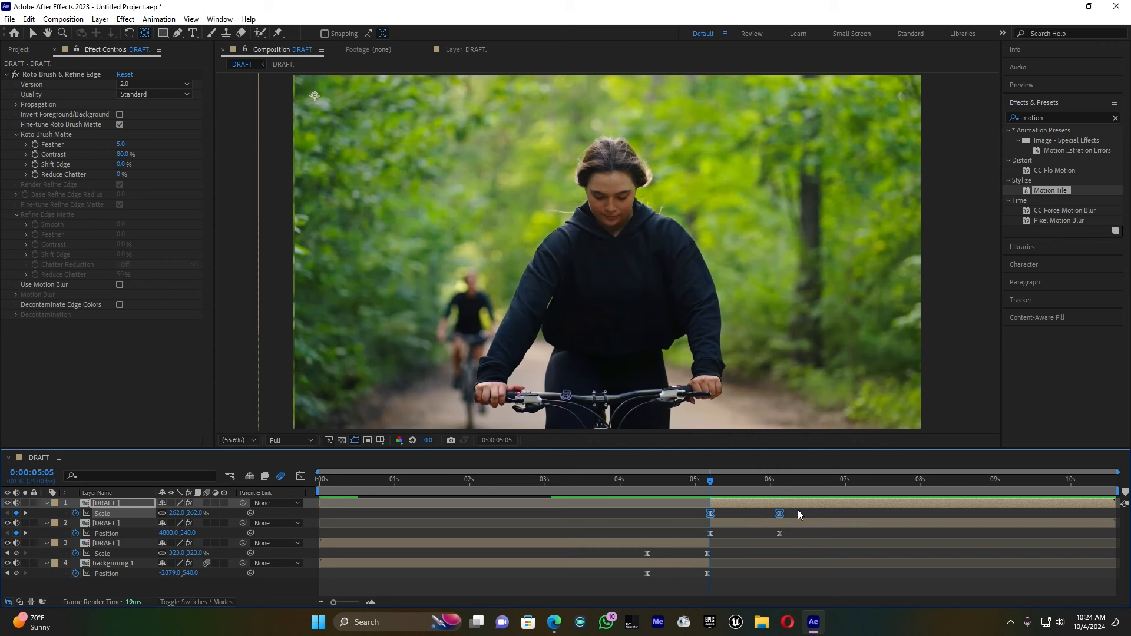
drag(800, 515, 700, 516)
click(111, 525)
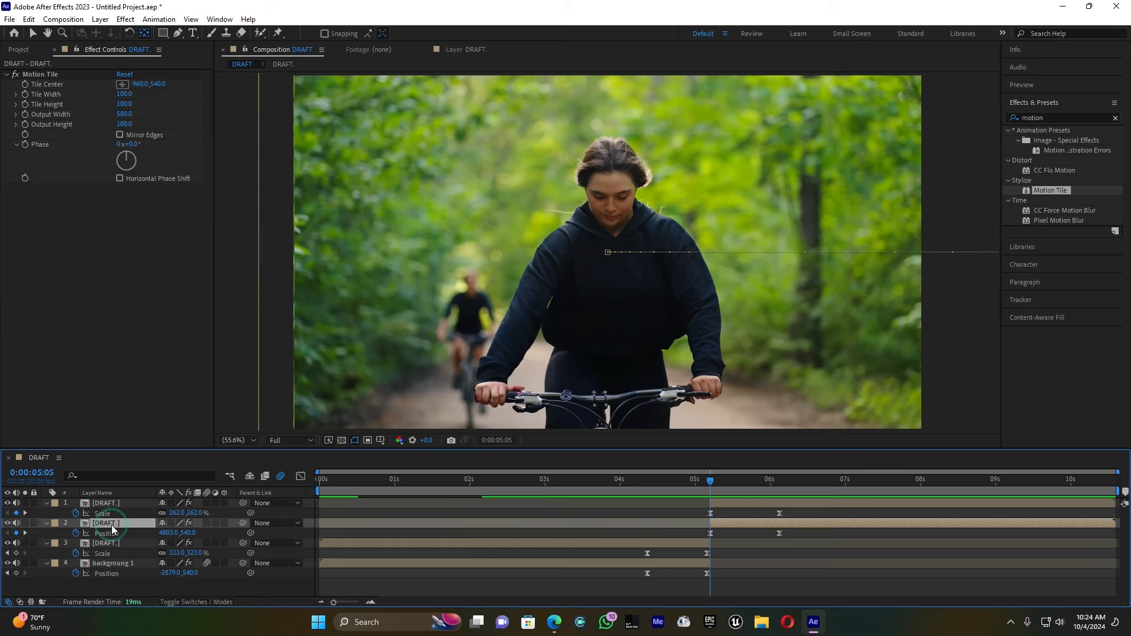
key(s)
key(ctrl+v)
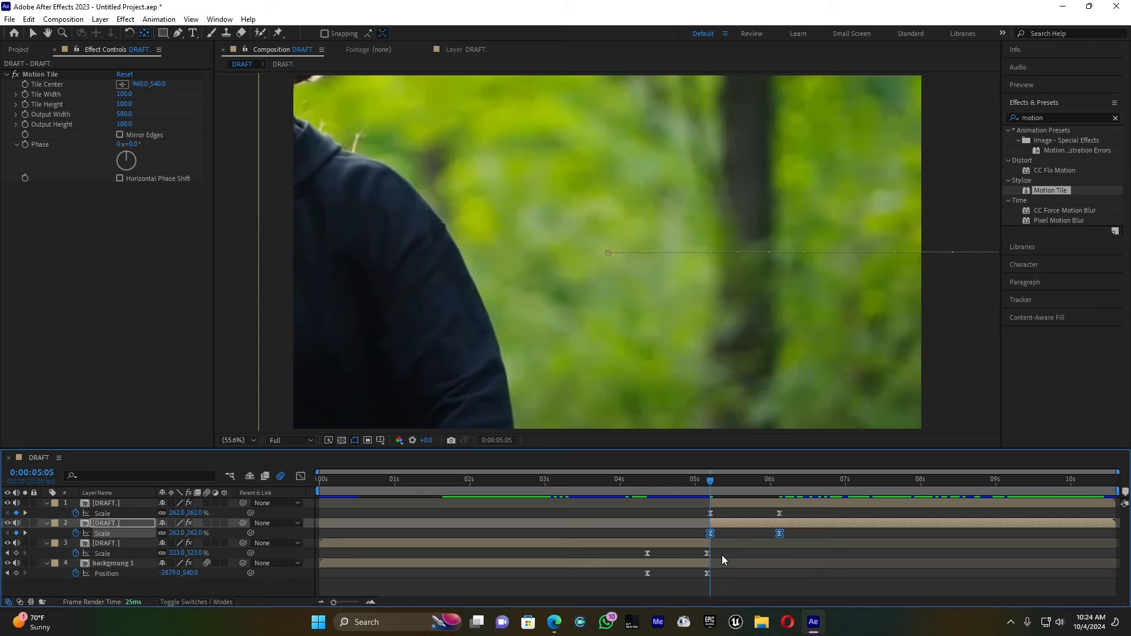
- Copy layer 3's two Scale keyframes to the backgroung 1 layer at 0:00:04:09, and preview from 0:00:04:02
click(674, 490)
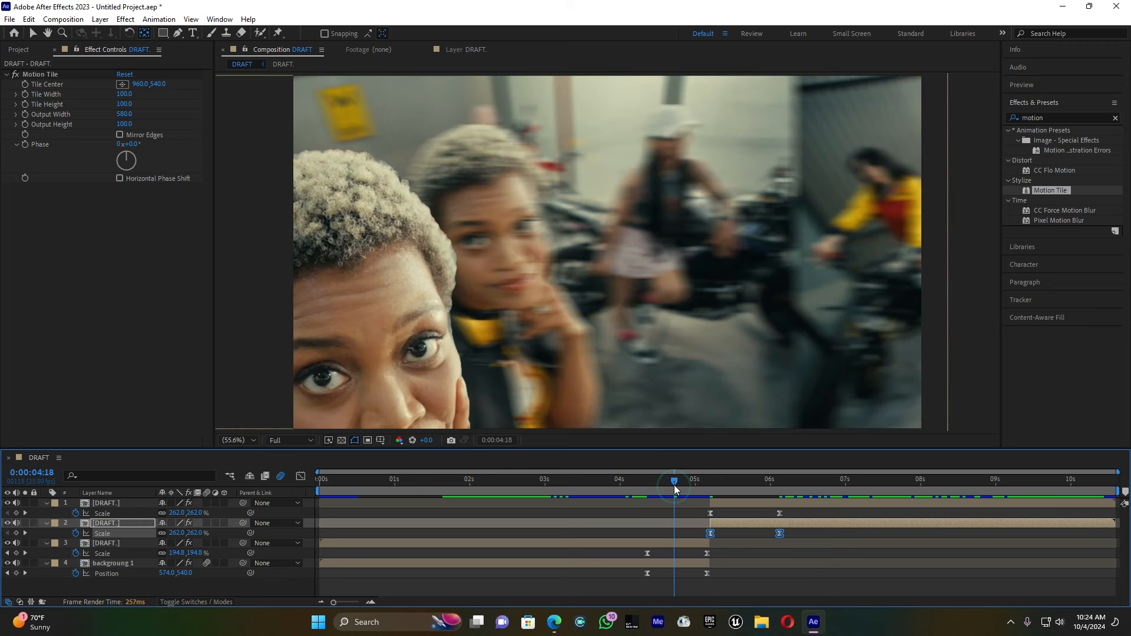
click(667, 542)
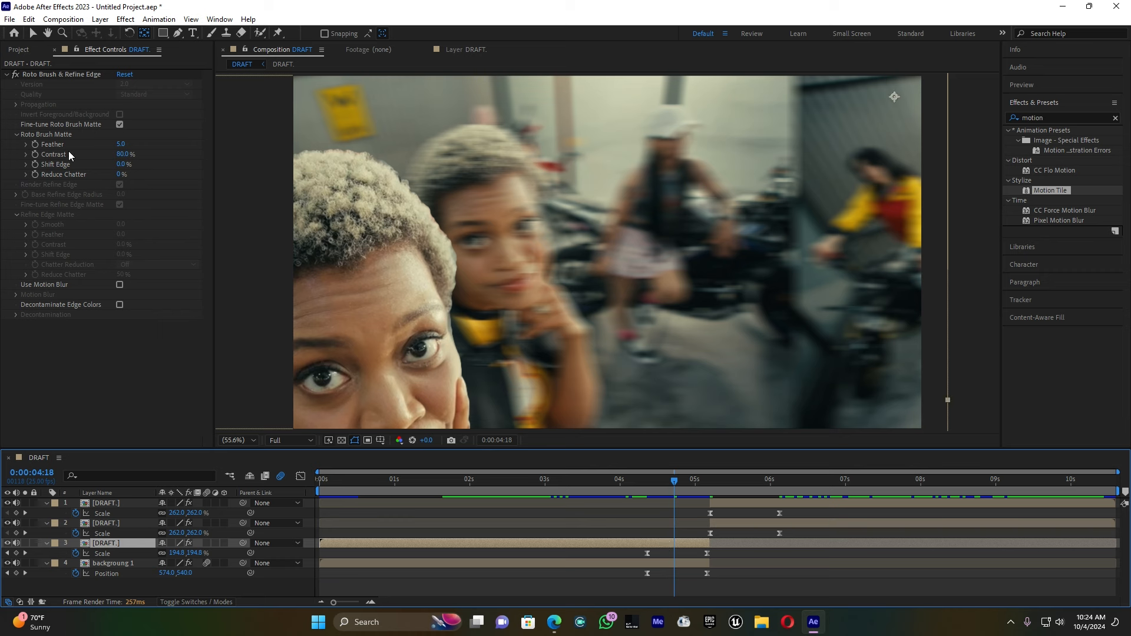
click(33, 33)
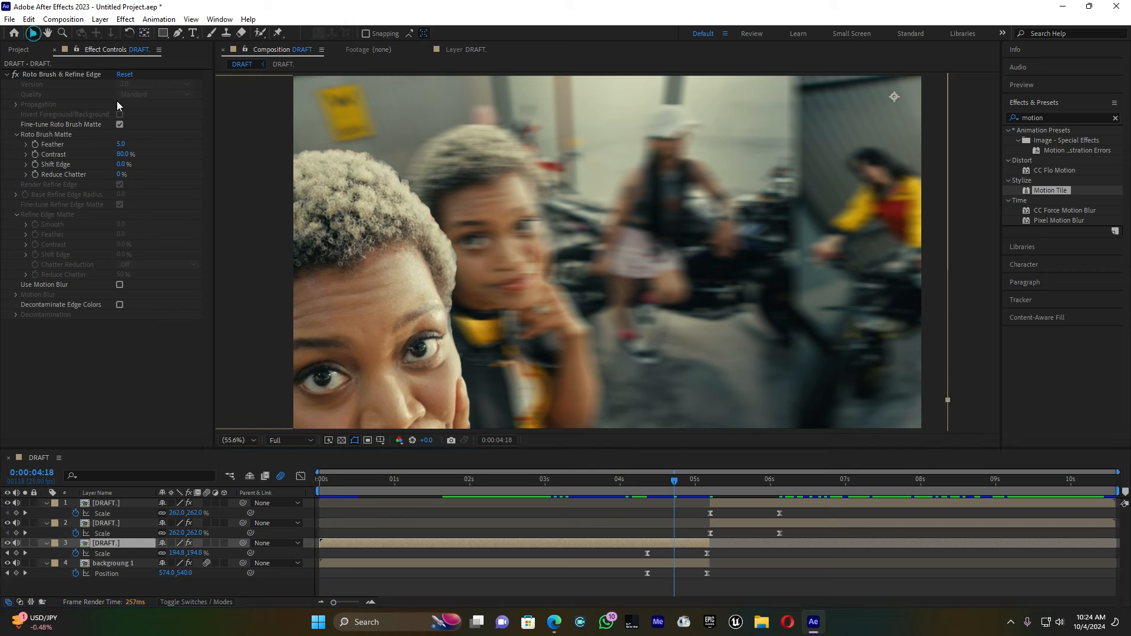
click(726, 554)
drag(623, 552, 716, 557)
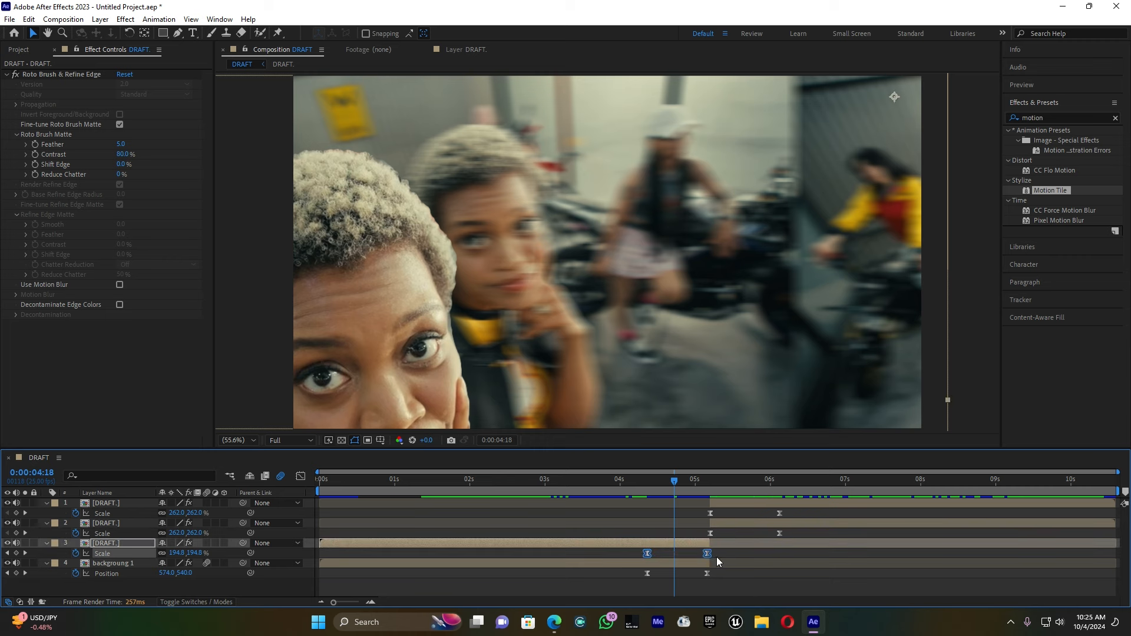
click(666, 562)
key(s)
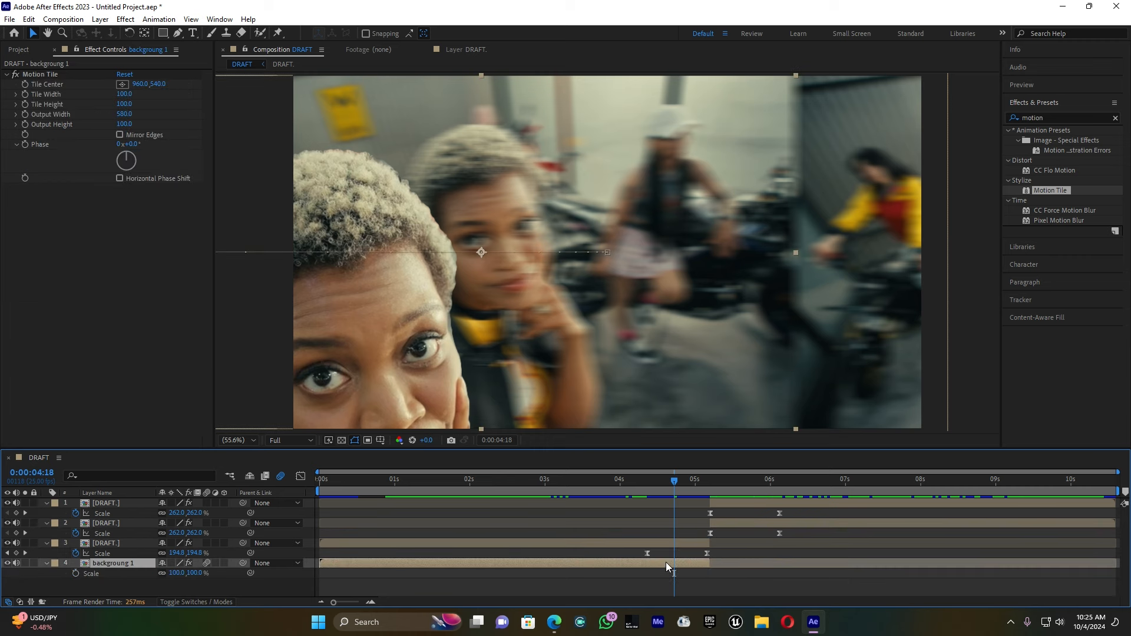
drag(670, 478, 646, 489)
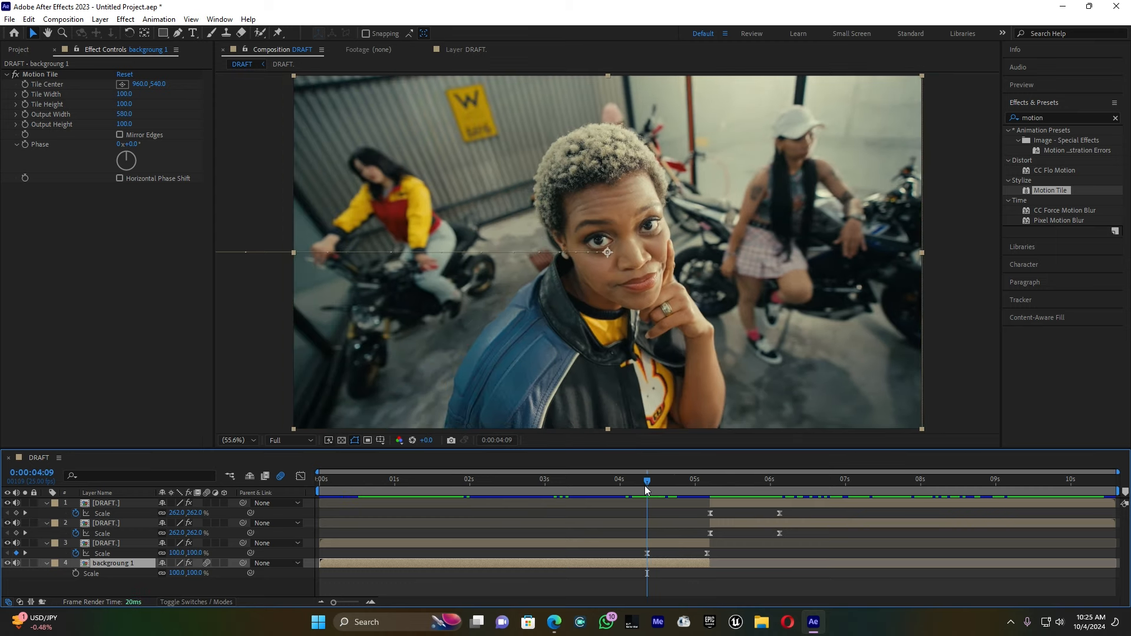
key(ctrl+v)
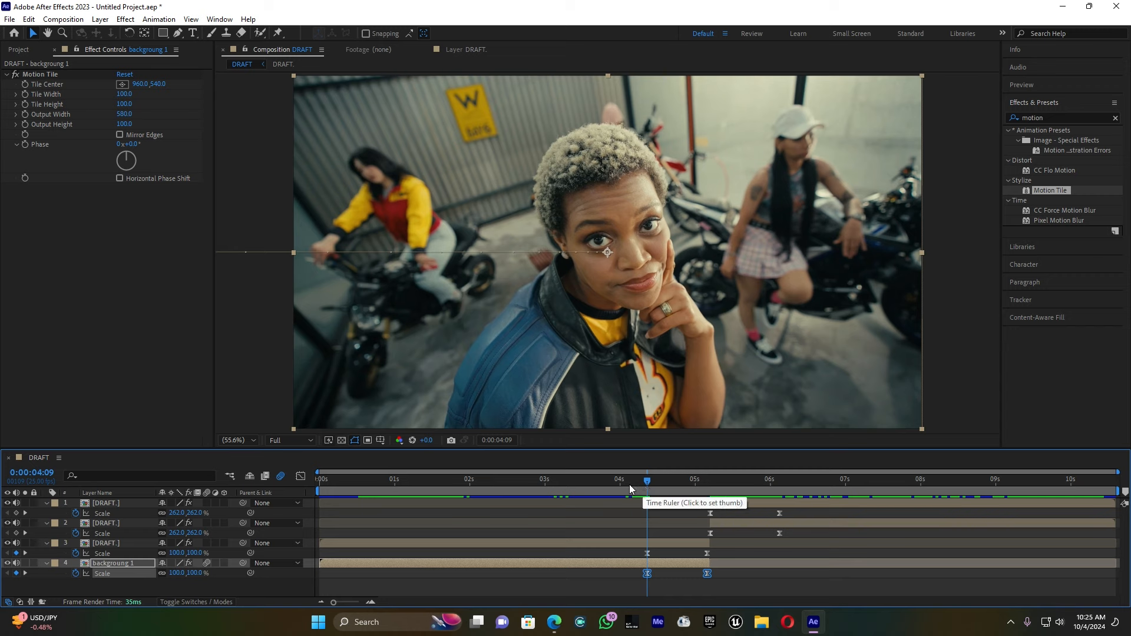
click(625, 481)
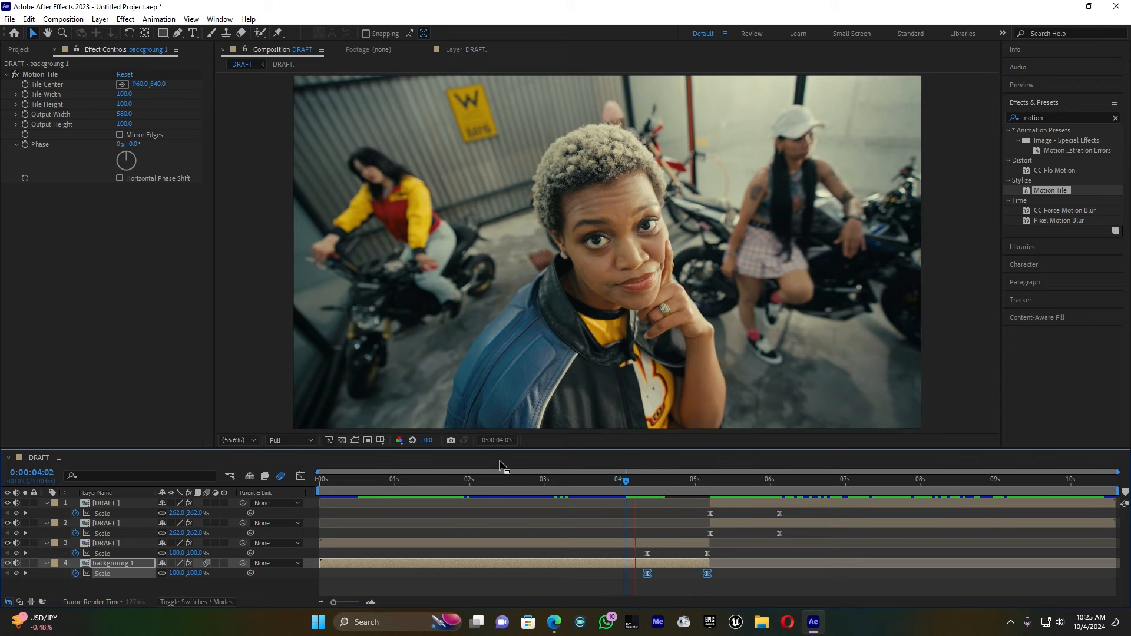